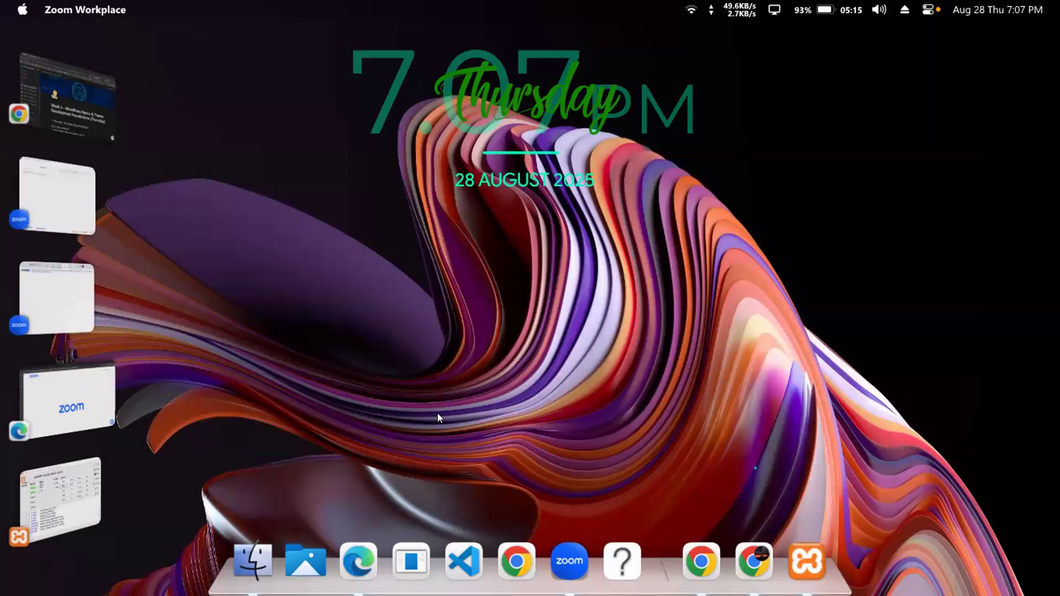
Switch to Google Chrome and open the admin dashboard of the local Ecommerce WordPress site.
click(37, 80)
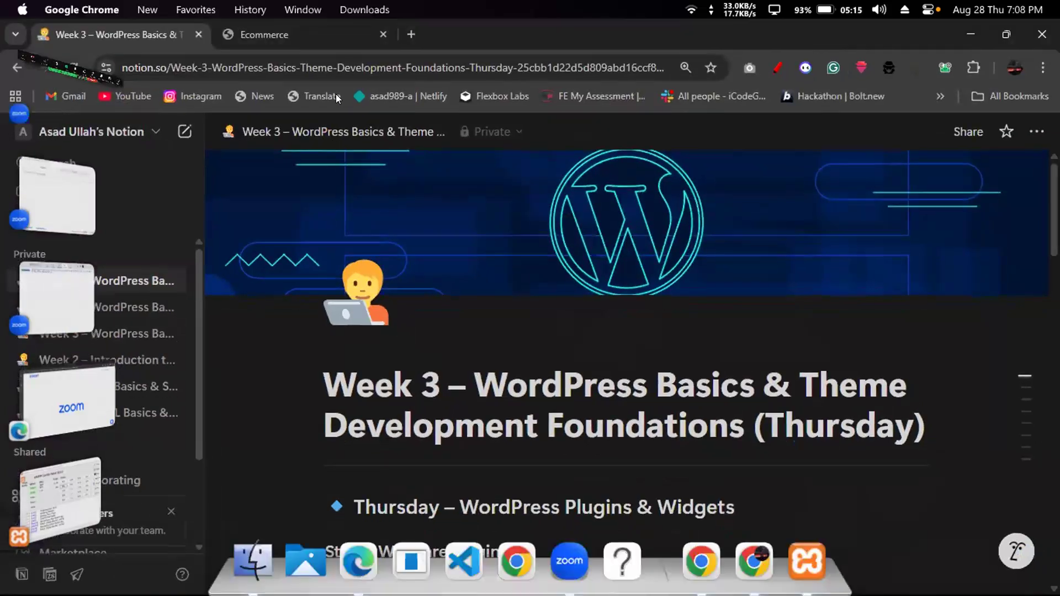
key(ctrl+Tab)
key(Page_Up)
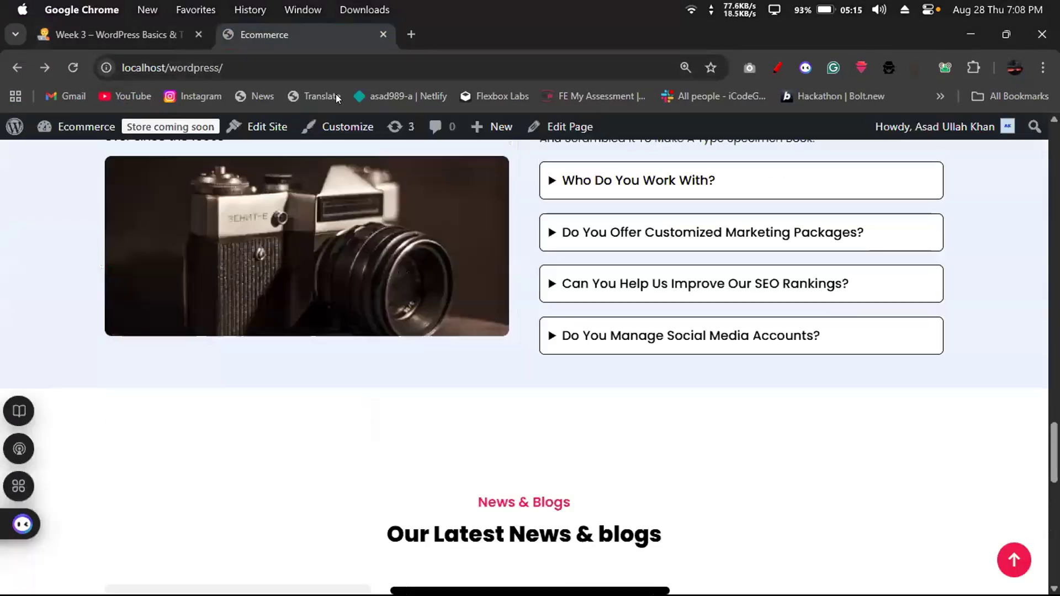
key(Home)
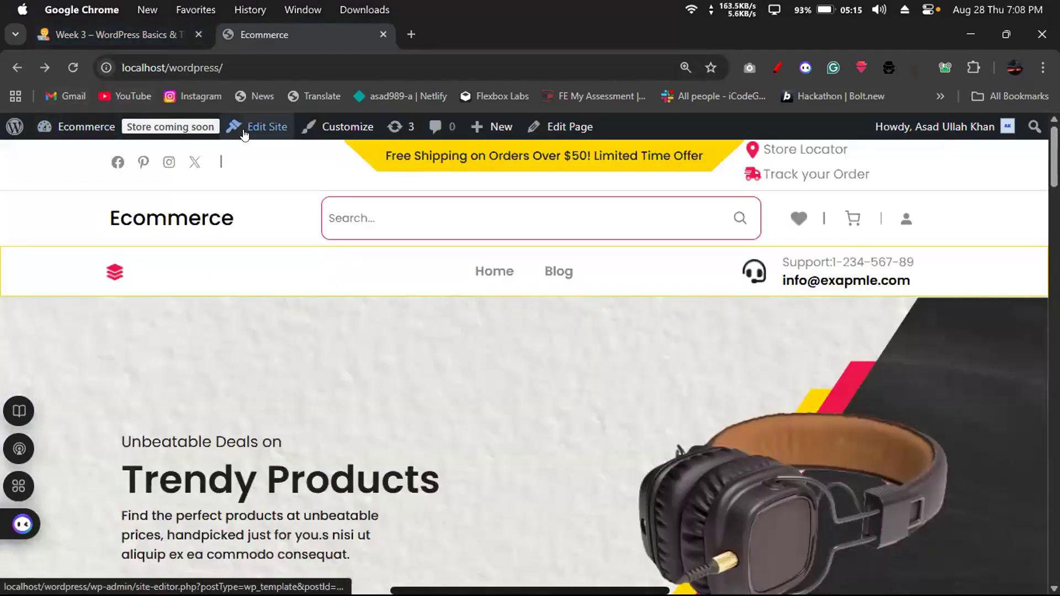
mouse_move(70, 133)
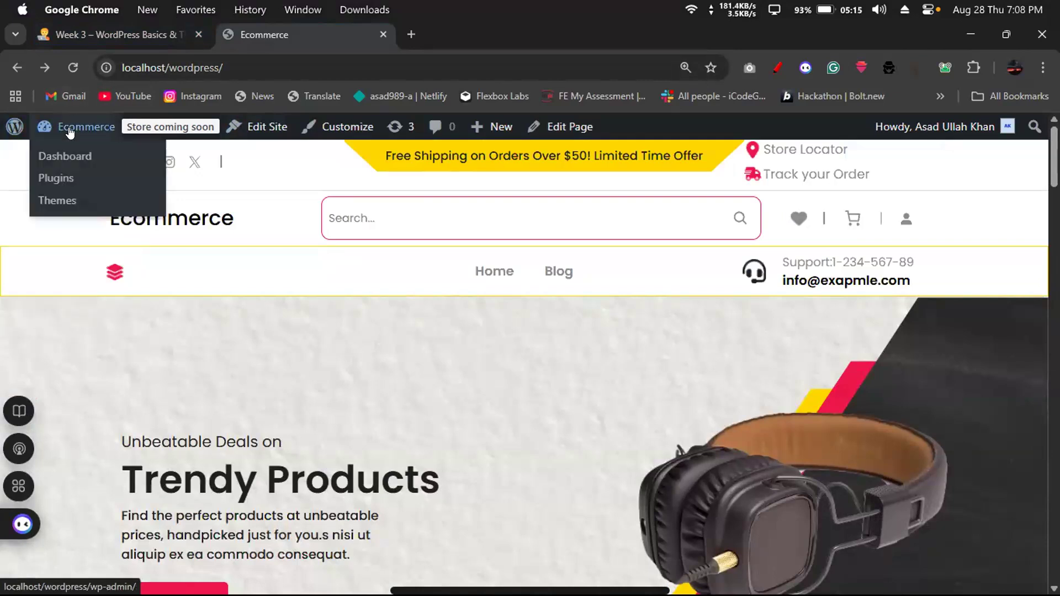
click(68, 158)
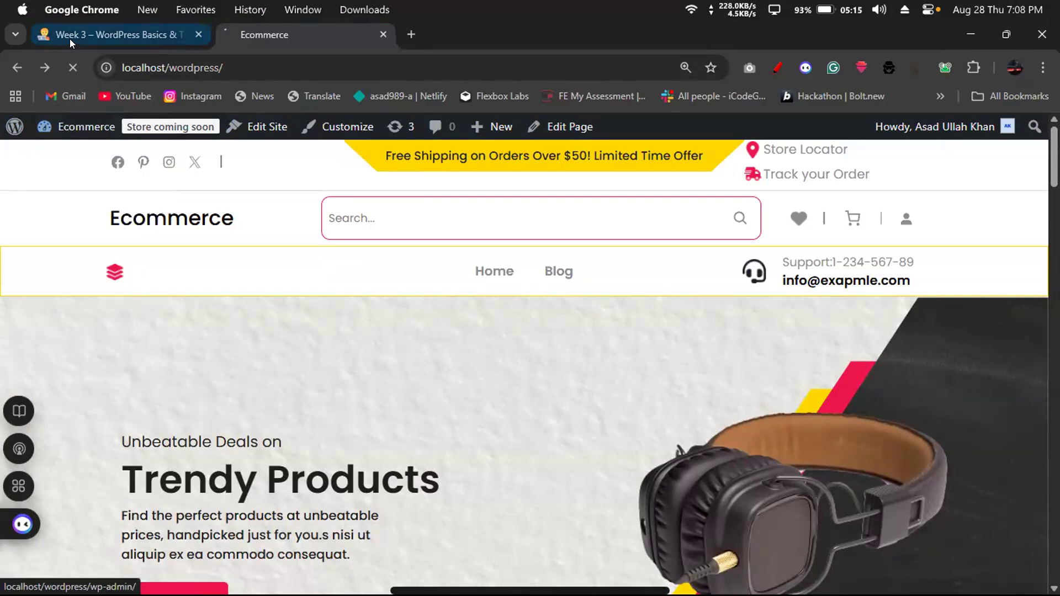
Check the Week 3 WordPress notes in Notion and look through the WordPress dashboard home page.
click(139, 41)
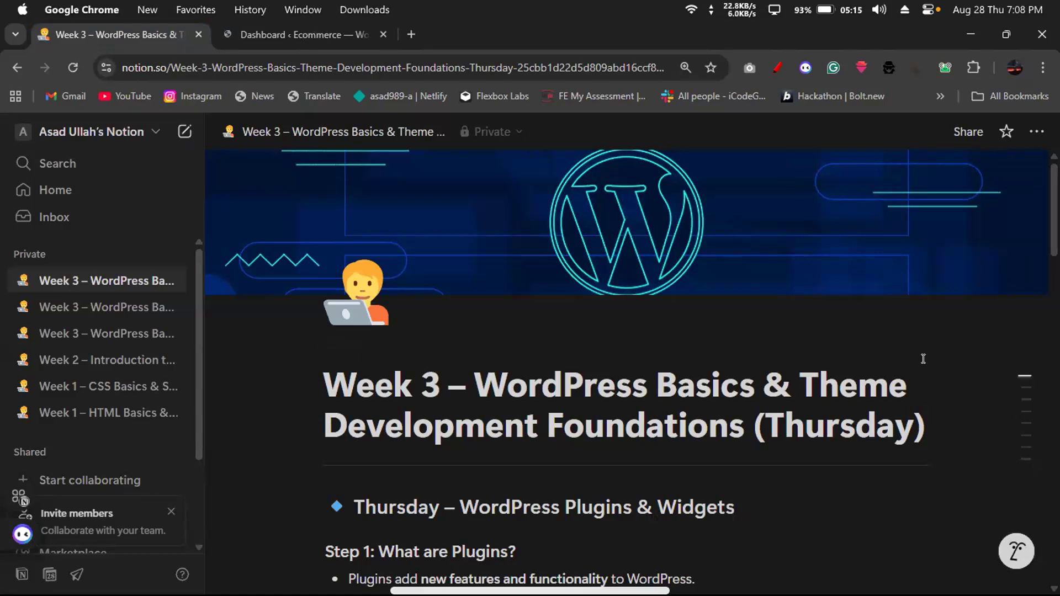
click(314, 18)
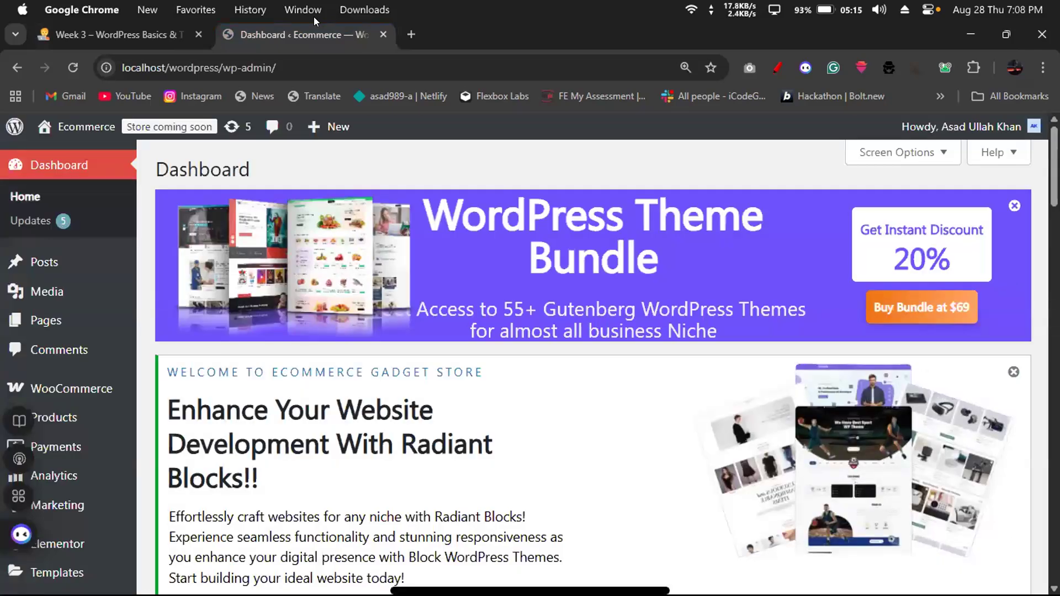
key(Page_Down)
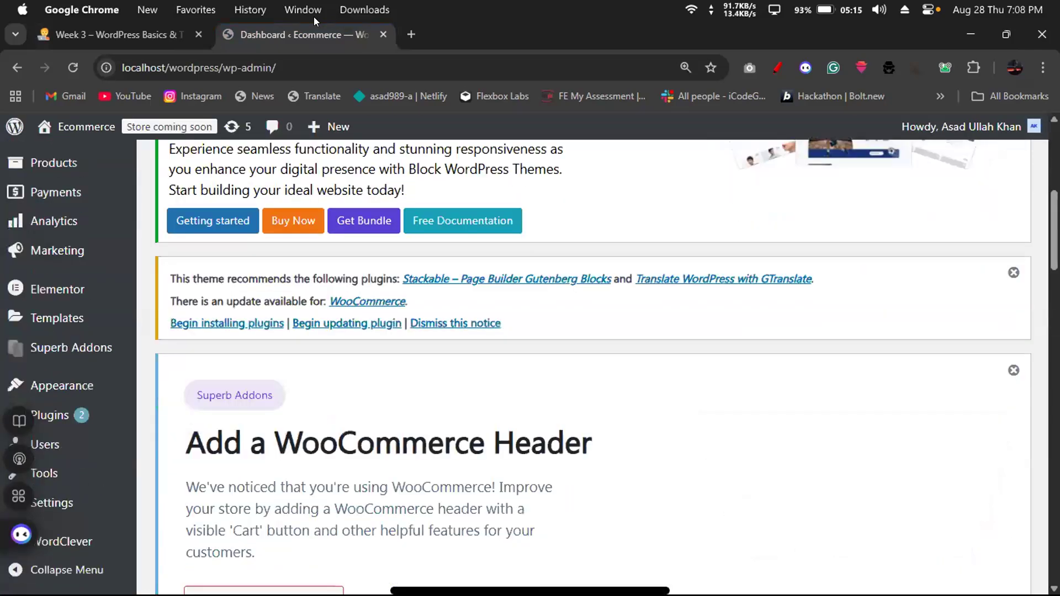
key(Page_Down)
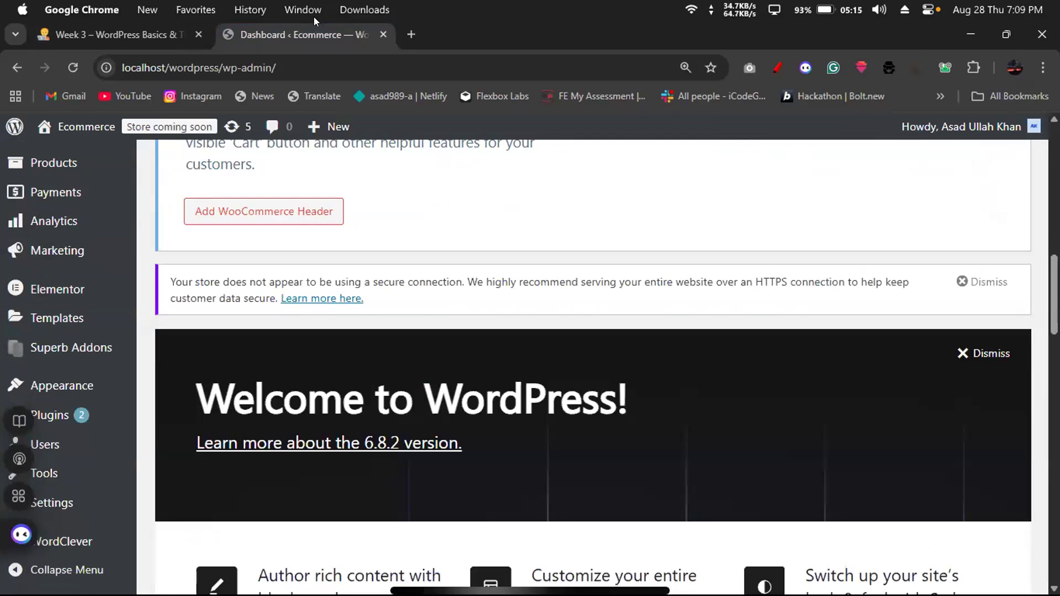
key(Page_Down)
scroll(184, 368, up, 20)
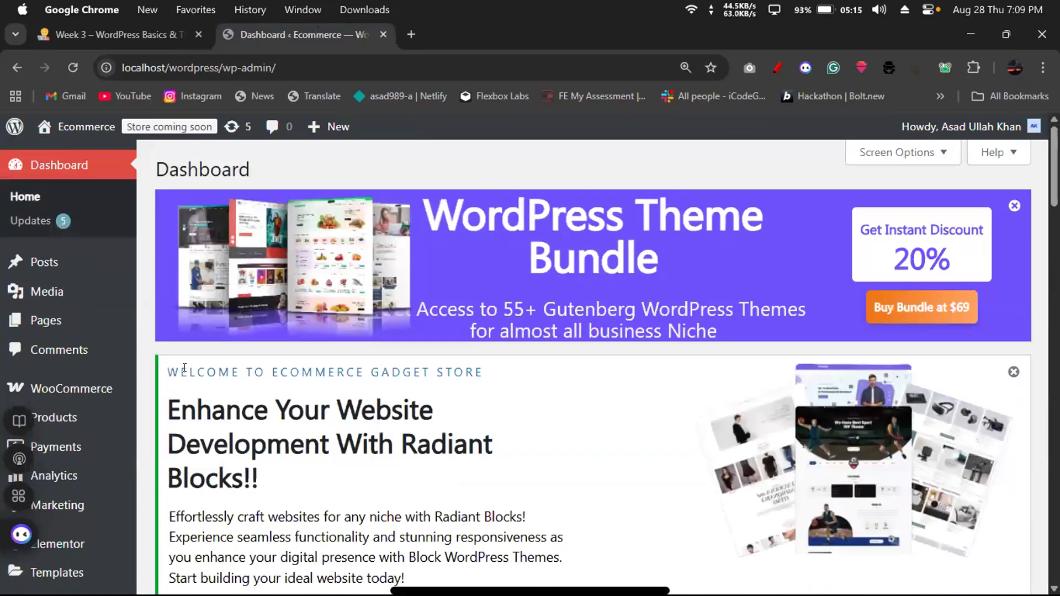
Open the Themes page and look through the installed themes down to the Add Theme tile.
key(Page_Down)
mouse_move(53, 386)
click(171, 390)
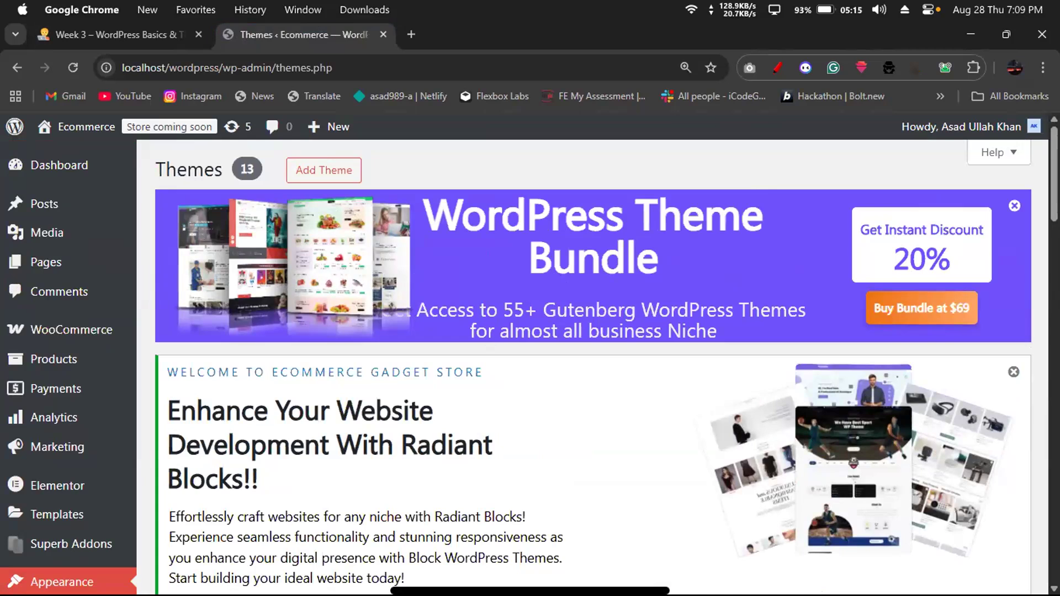
scroll(22, 497, down, 5)
scroll(593, 365, down, 8)
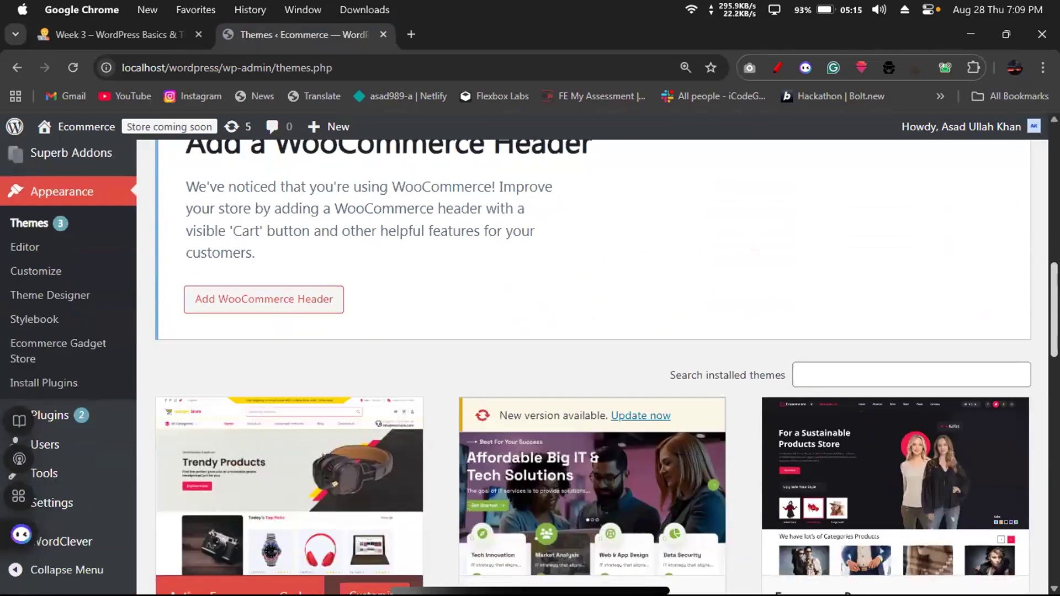
scroll(593, 364, down, 10)
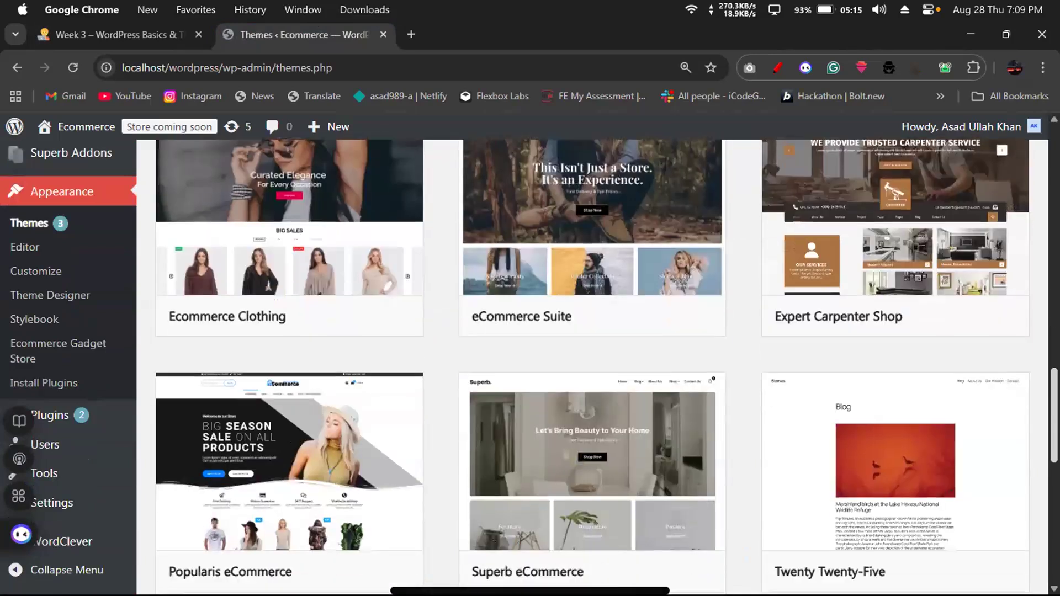
scroll(746, 551, down, 10)
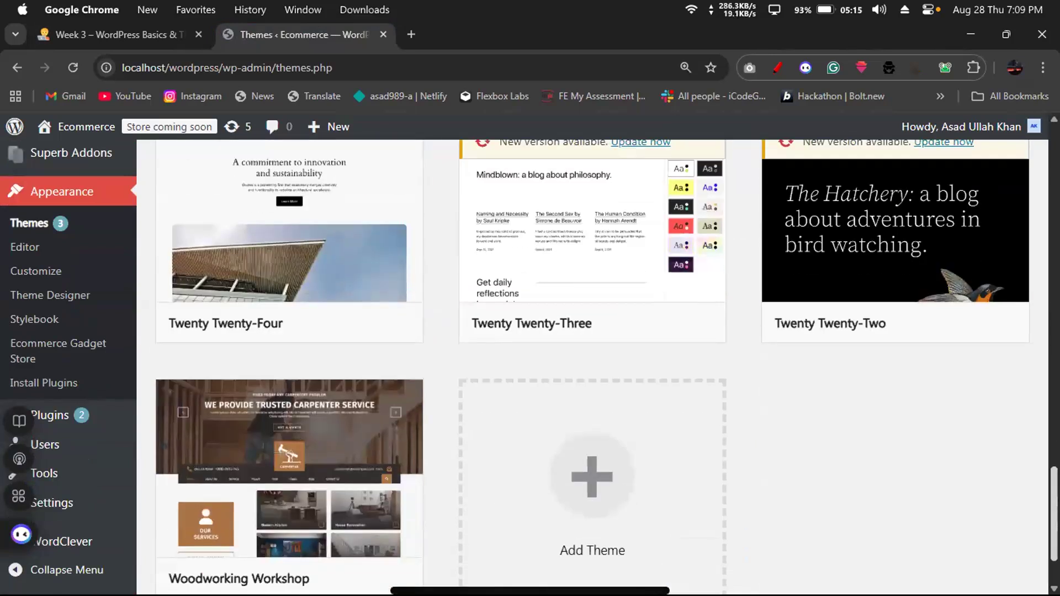
key(Tab)
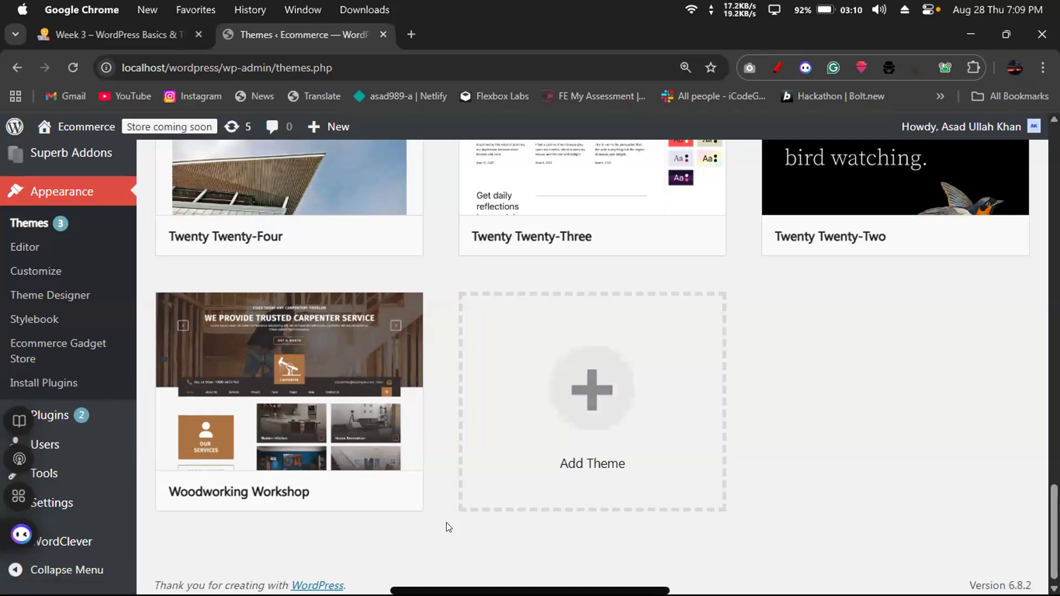
Glance at the Week 3 Notion notes again and review the installed themes from the active one to the last.
click(150, 36)
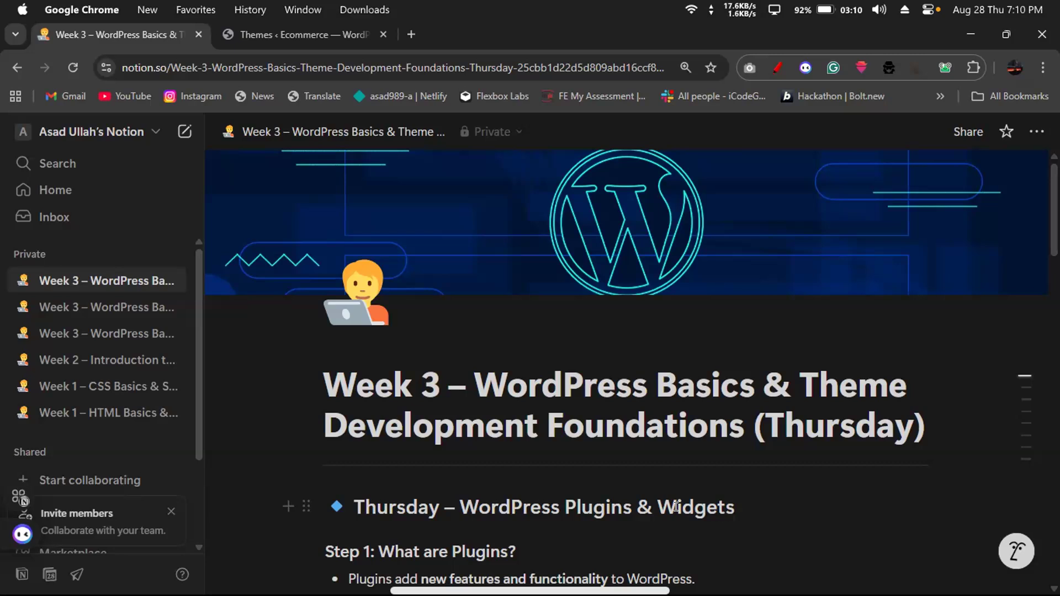
click(238, 34)
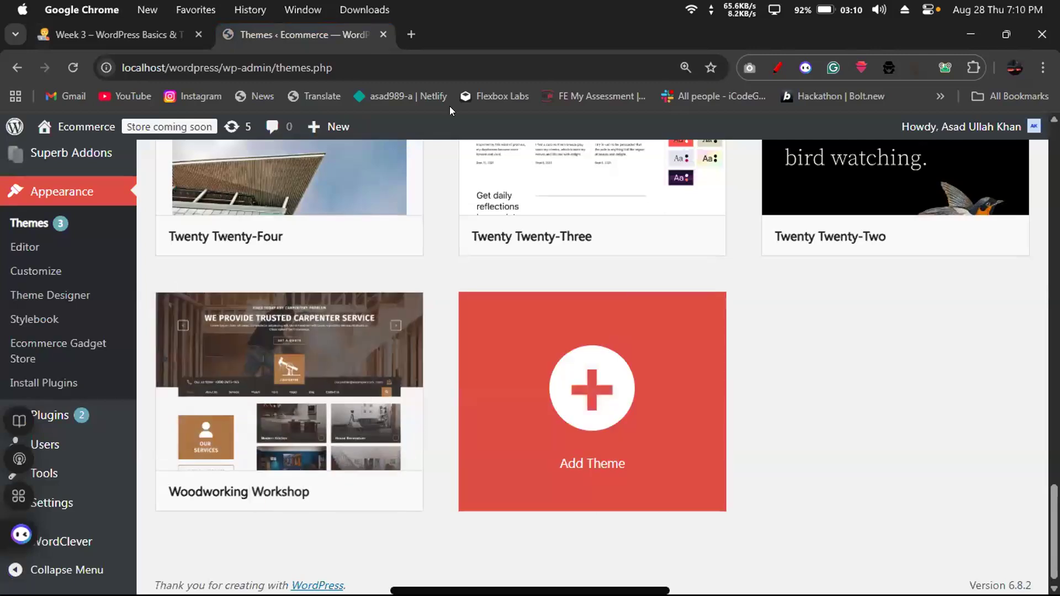
scroll(592, 365, up, 15)
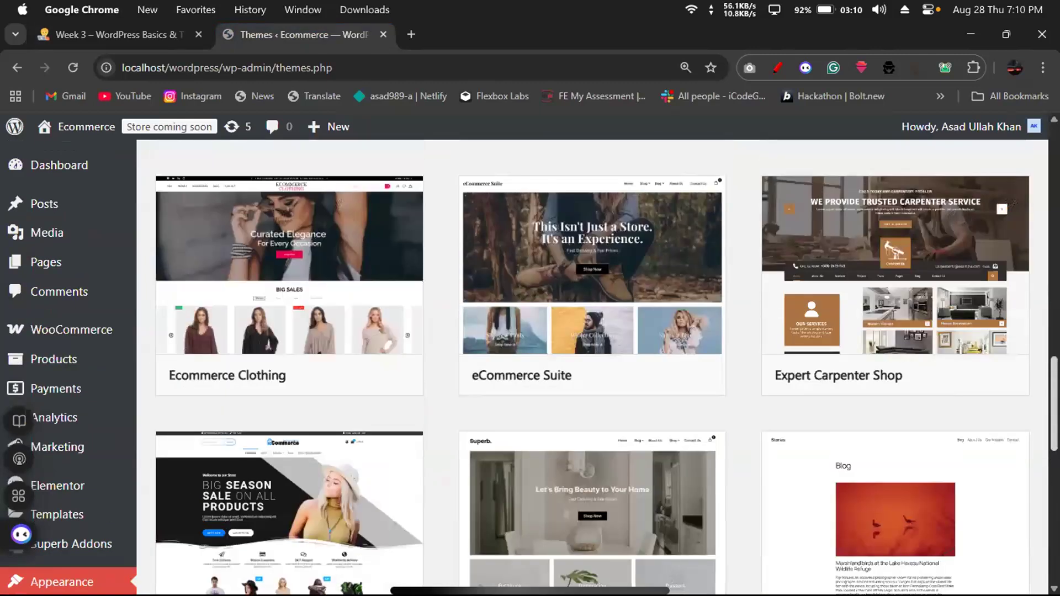
scroll(1010, 306, up, 7)
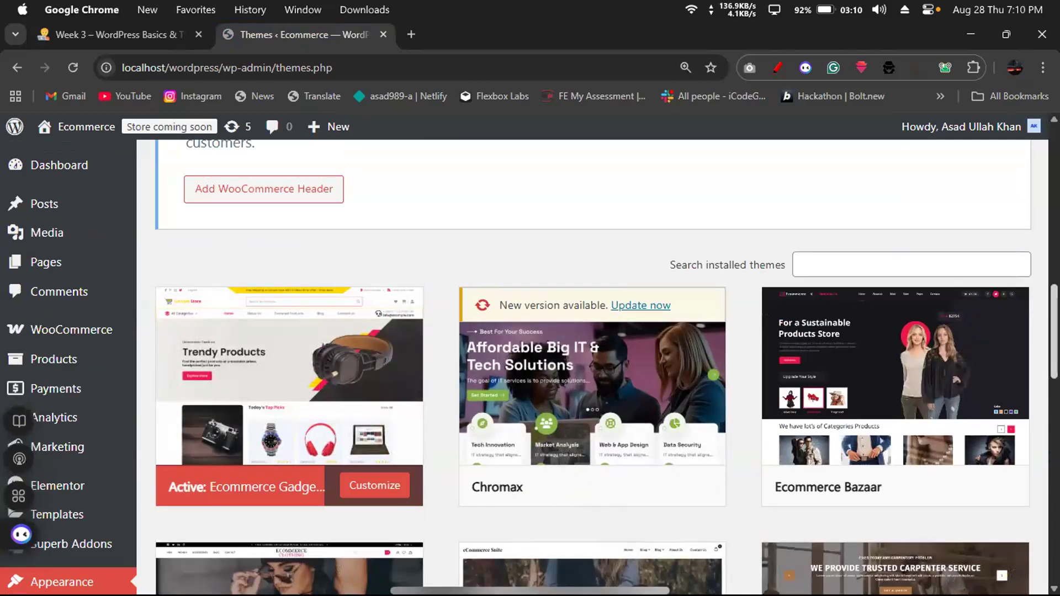
scroll(592, 364, down, 15)
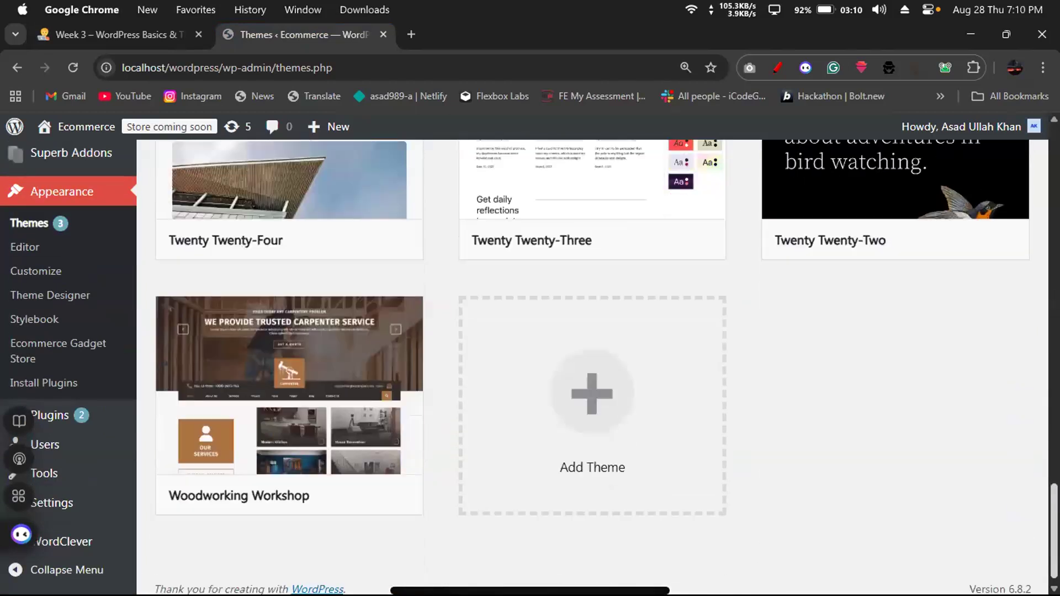
Start adding a new theme and search the theme directory for "Car".
click(592, 392)
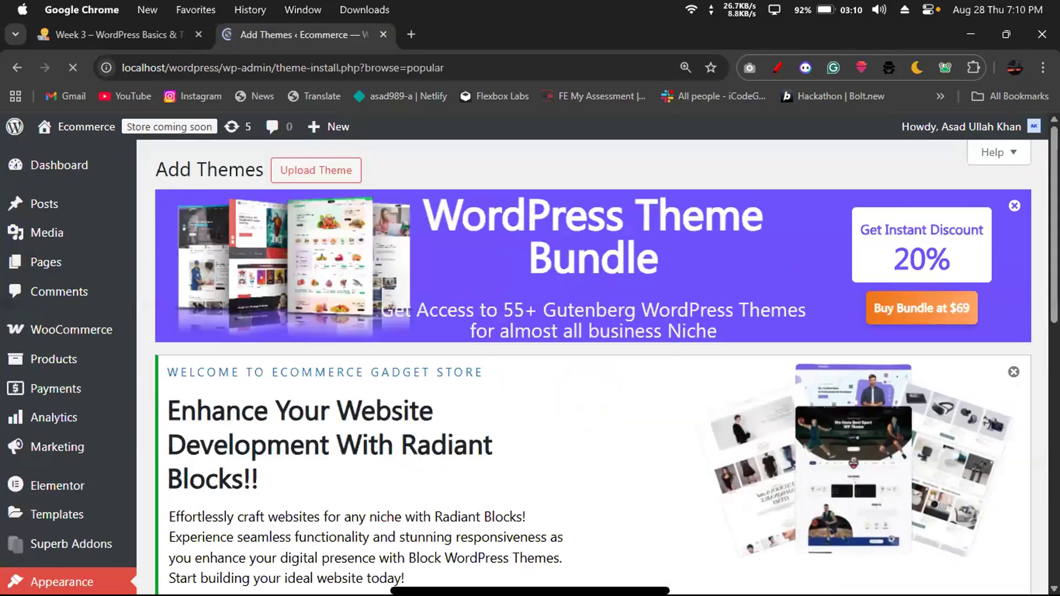
scroll(592, 392, down, 3)
scroll(819, 499, down, 8)
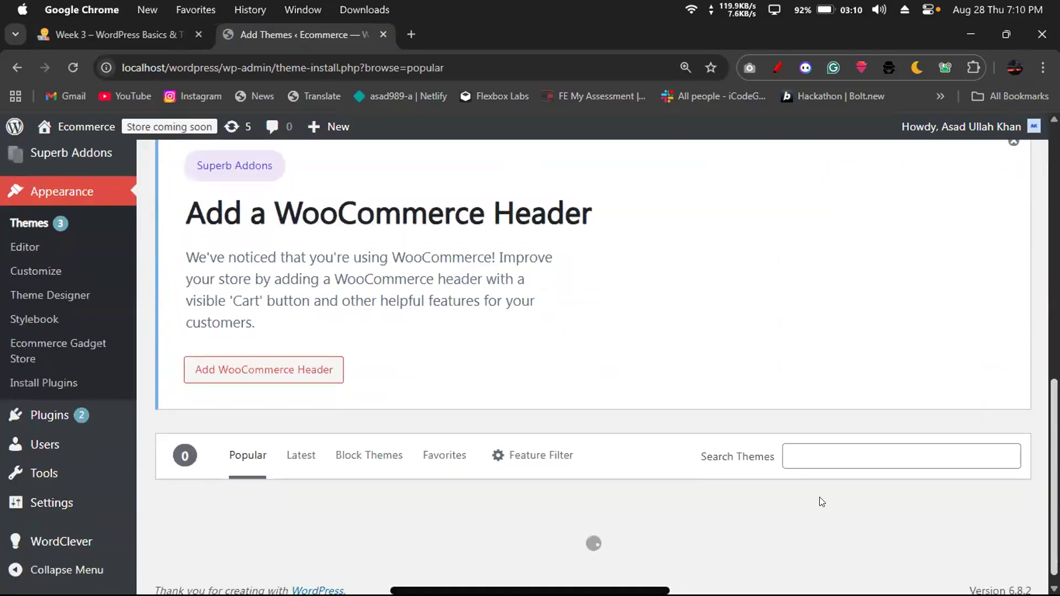
click(791, 465)
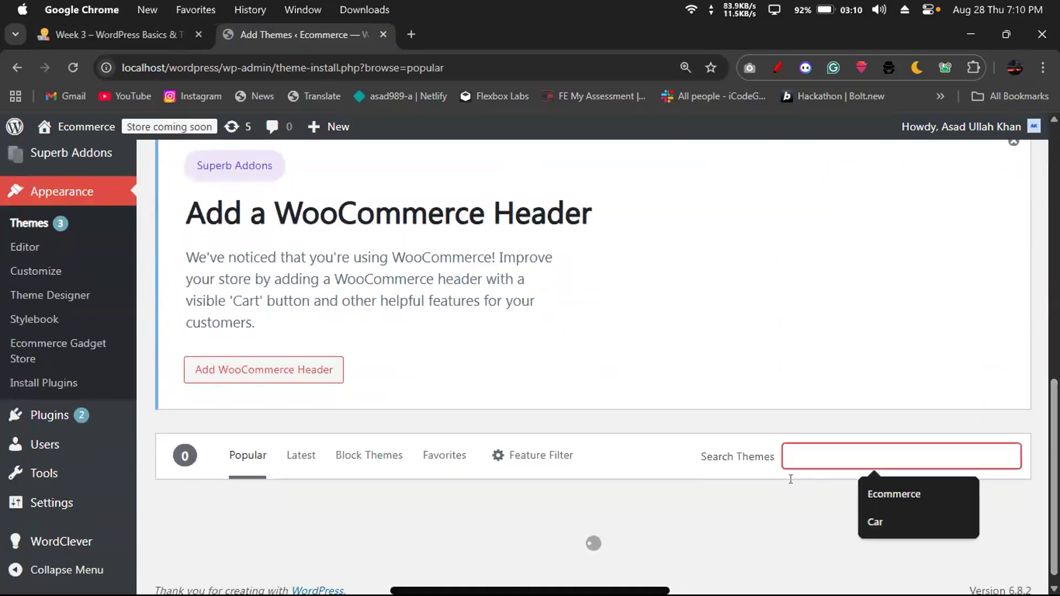
click(870, 514)
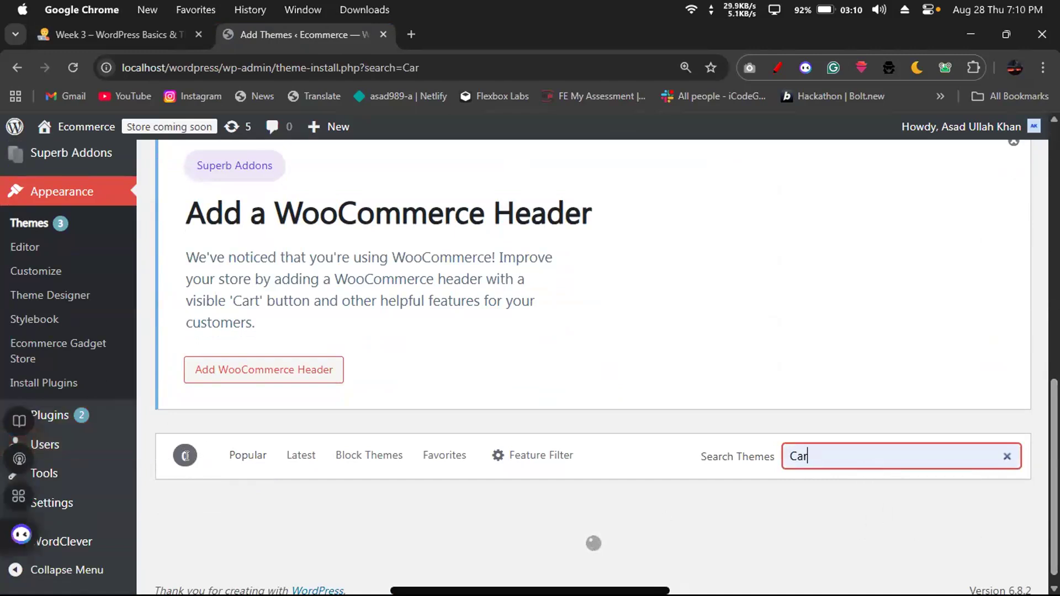
Examine the result count and the theme previews found for the "Car" search.
drag(179, 454, 230, 453)
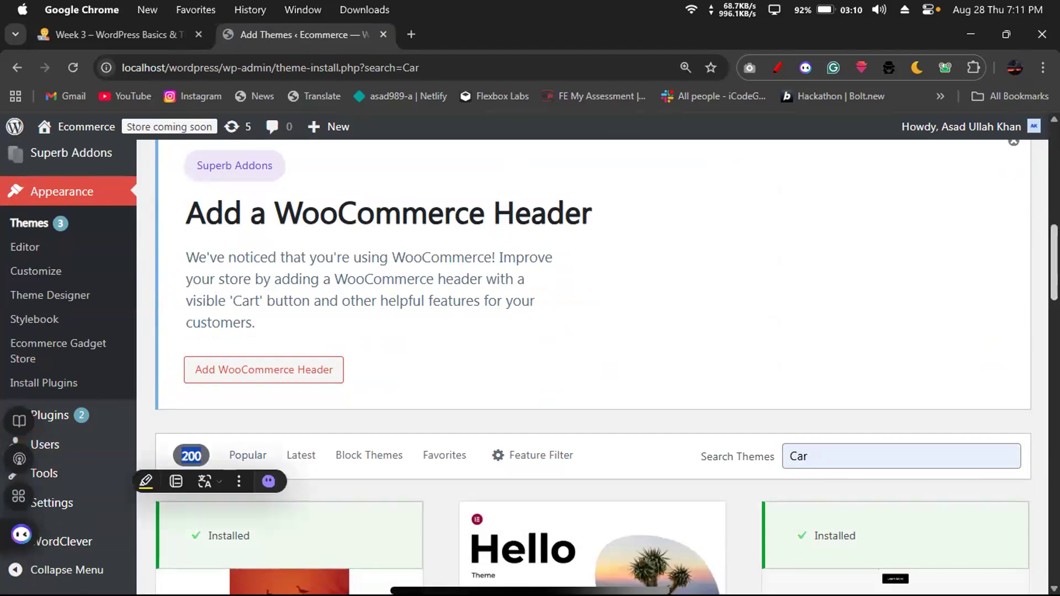
scroll(230, 452, down, 3)
scroll(798, 381, up, 2)
click(800, 389)
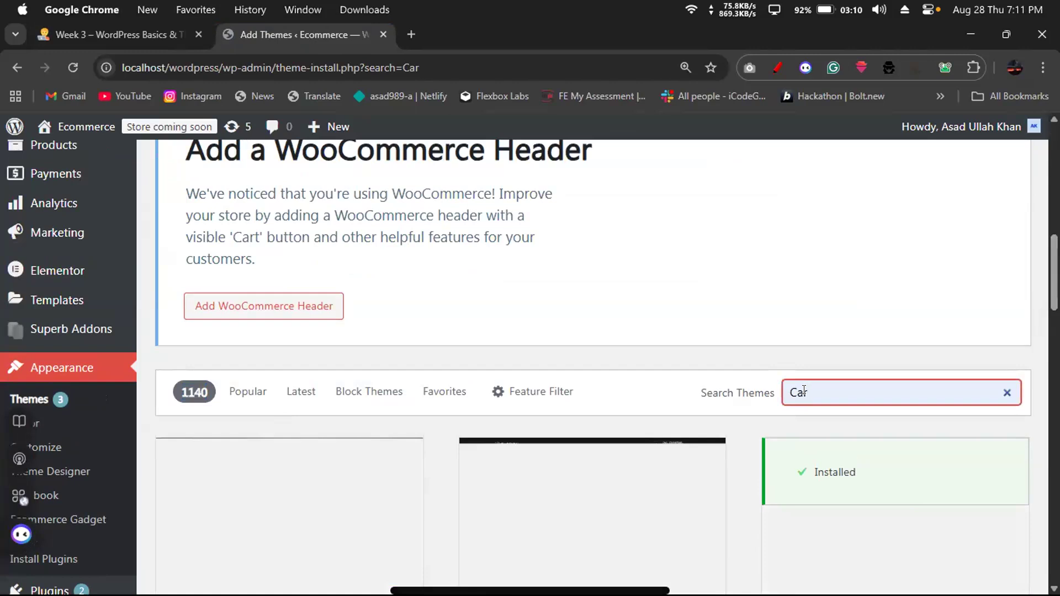
scroll(1013, 303, down, 4)
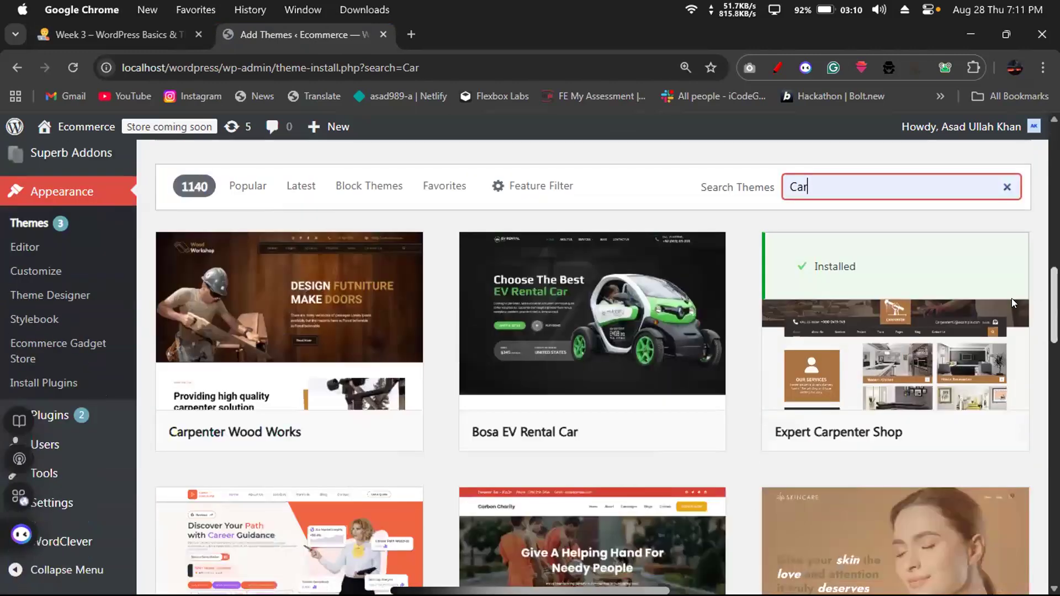
scroll(1013, 303, down, 1)
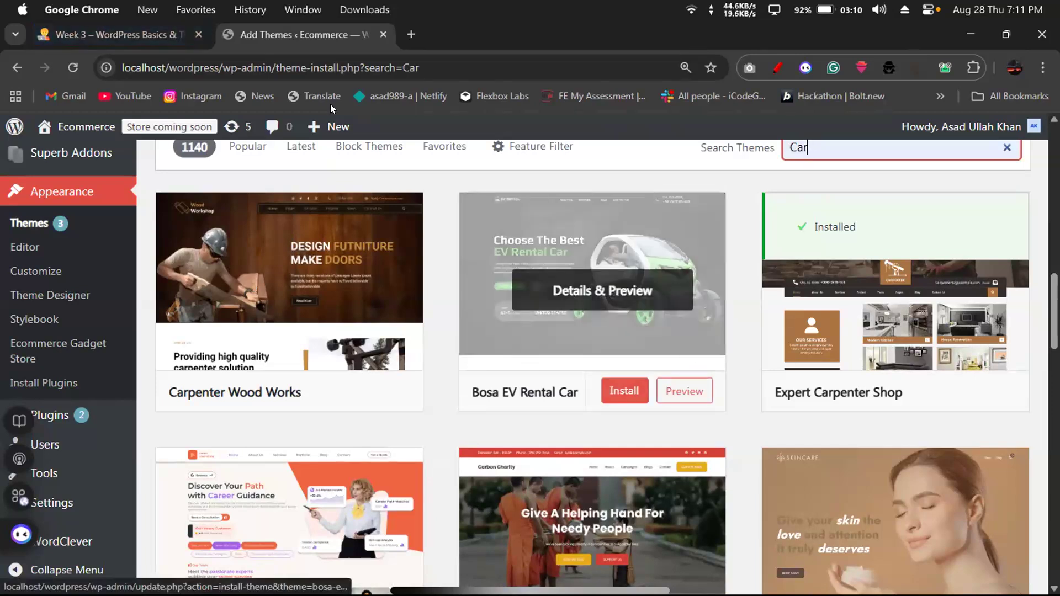
scroll(591, 365, up, 10)
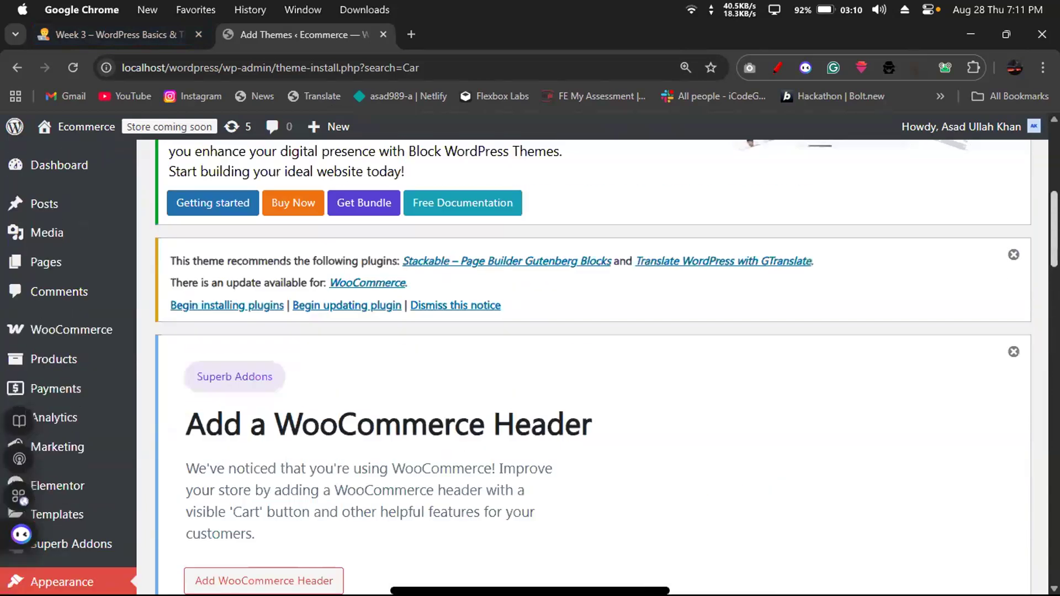
scroll(1023, 309, down, 12)
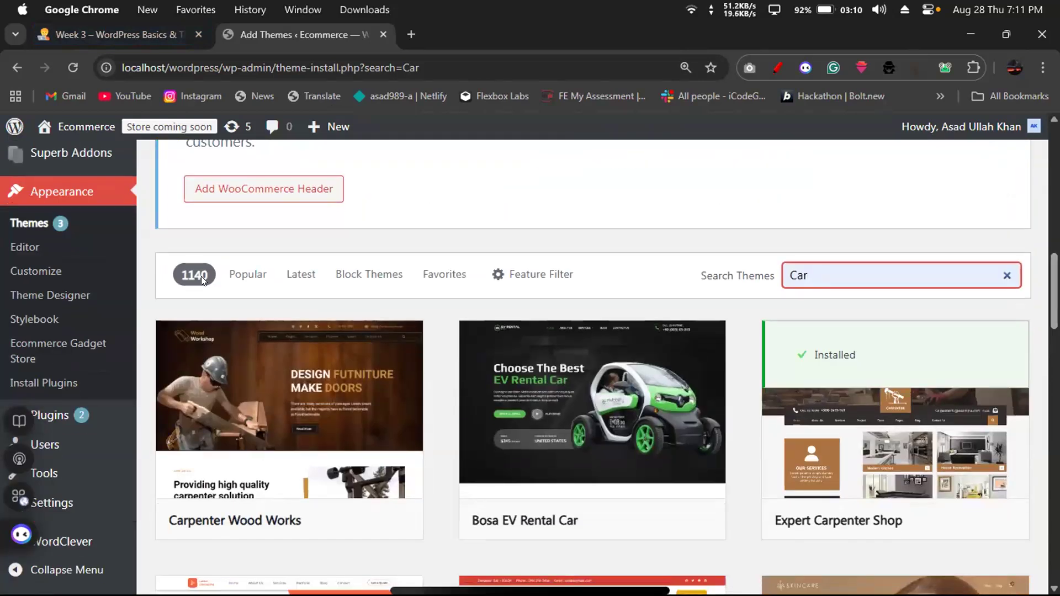
Return to the installed themes and open the active Ecommerce Gadget Store theme for customization.
click(15, 65)
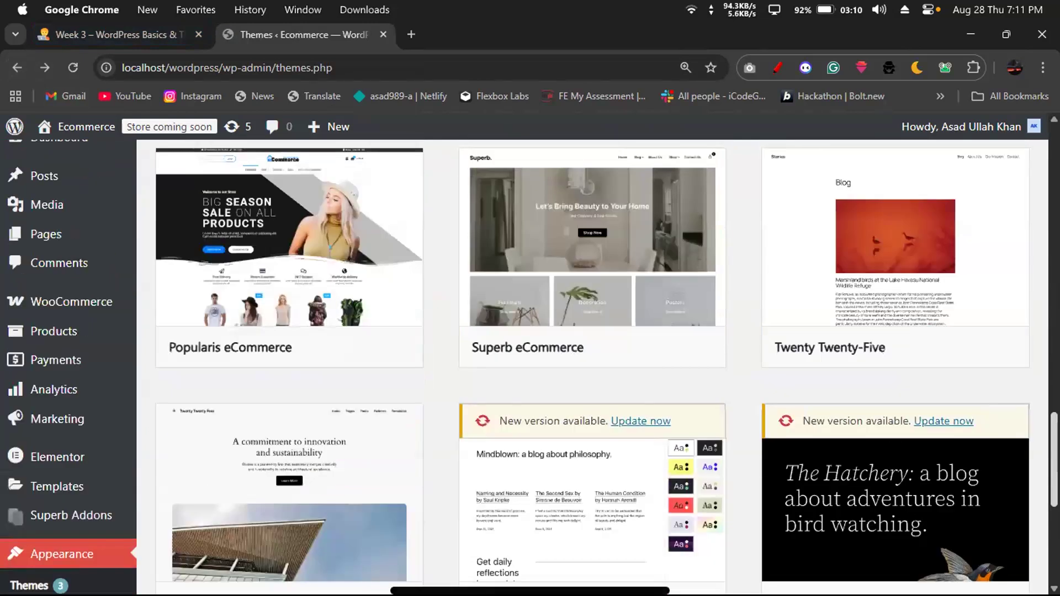
scroll(289, 353, up, 10)
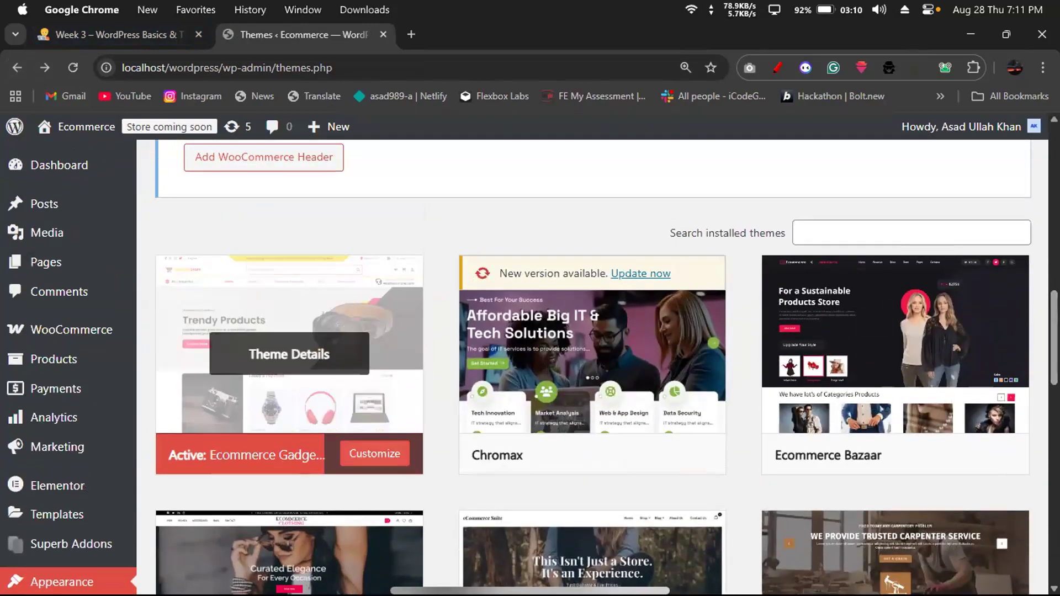
click(374, 453)
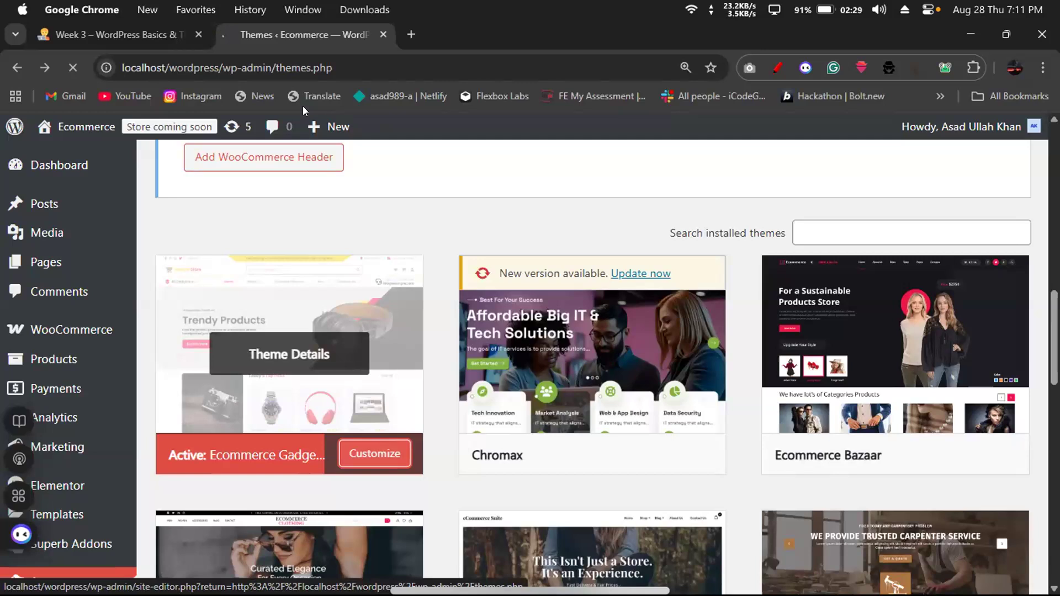
Go back to the Week 3 Notion notes and select the words "new features" in the plugin definition under Step 1.
click(116, 38)
scroll(618, 368, down, 5)
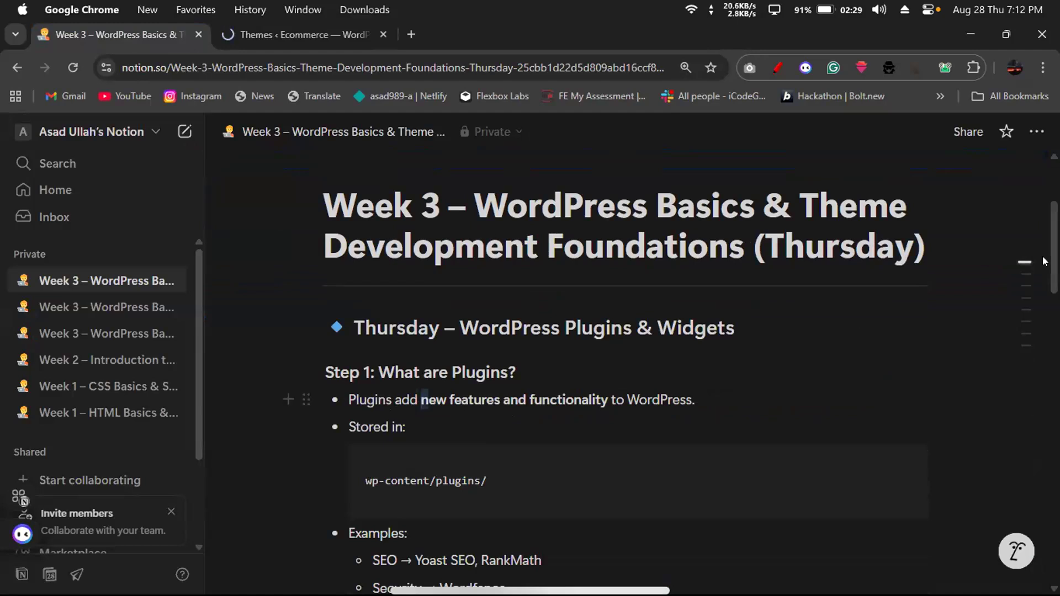
drag(422, 400, 501, 399)
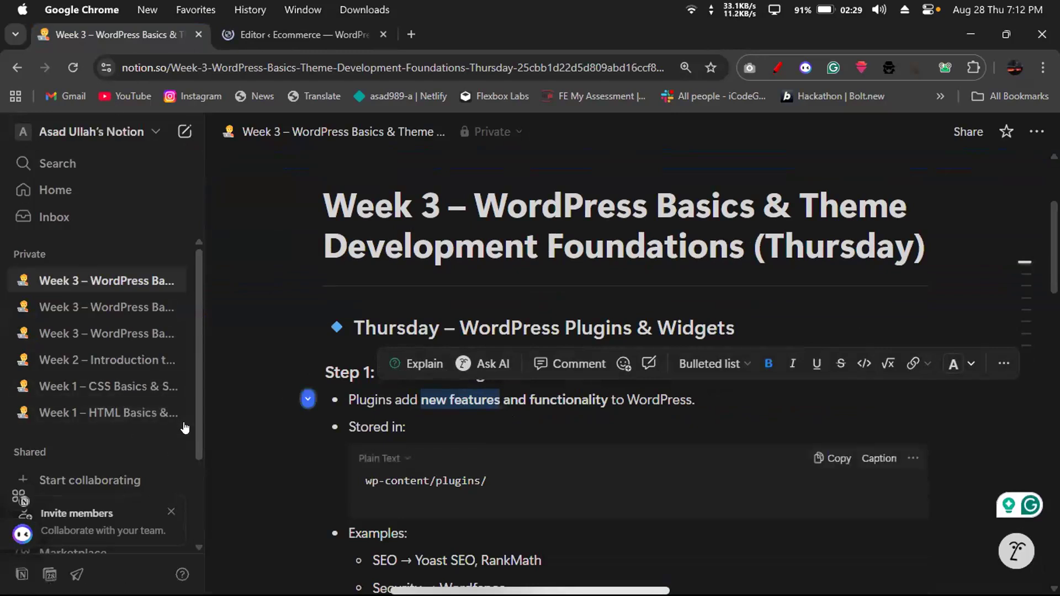
Clear the text selection and view the plugin storage path and example plugins listed under Step 1.
key(Down)
key(Down)
key(Escape)
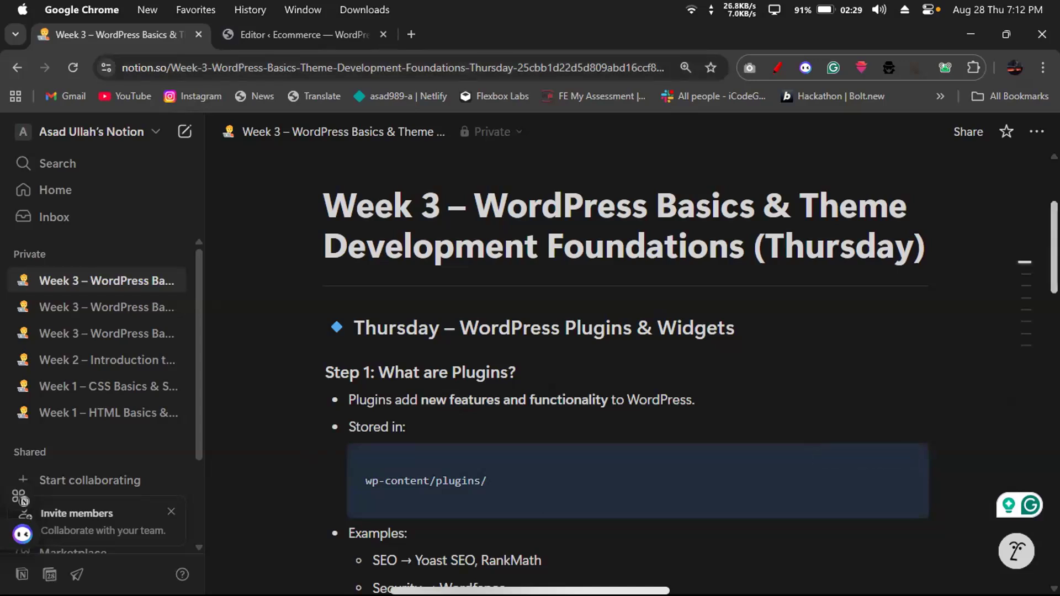
scroll(635, 376, down, 3)
scroll(626, 374, down, 1)
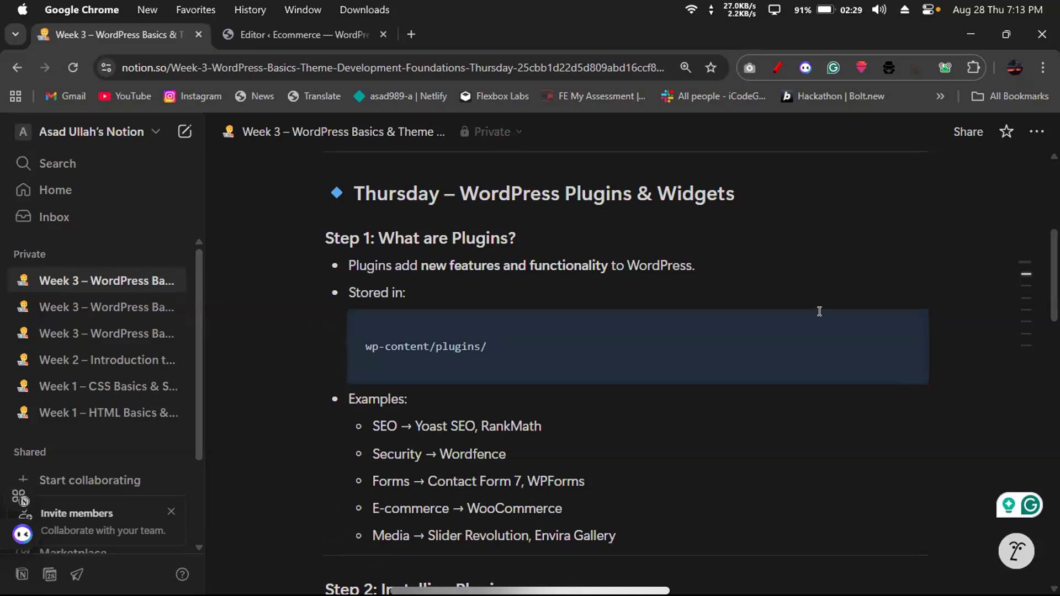
Switch to the Ecommerce site editor and open the Home page for editing.
key(ctrl+Tab)
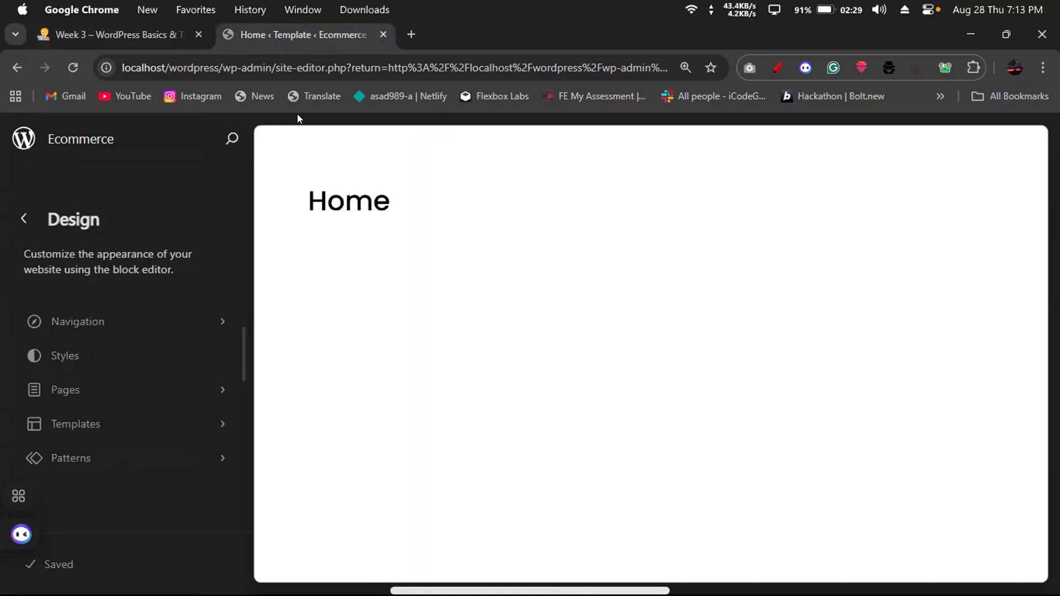
click(298, 128)
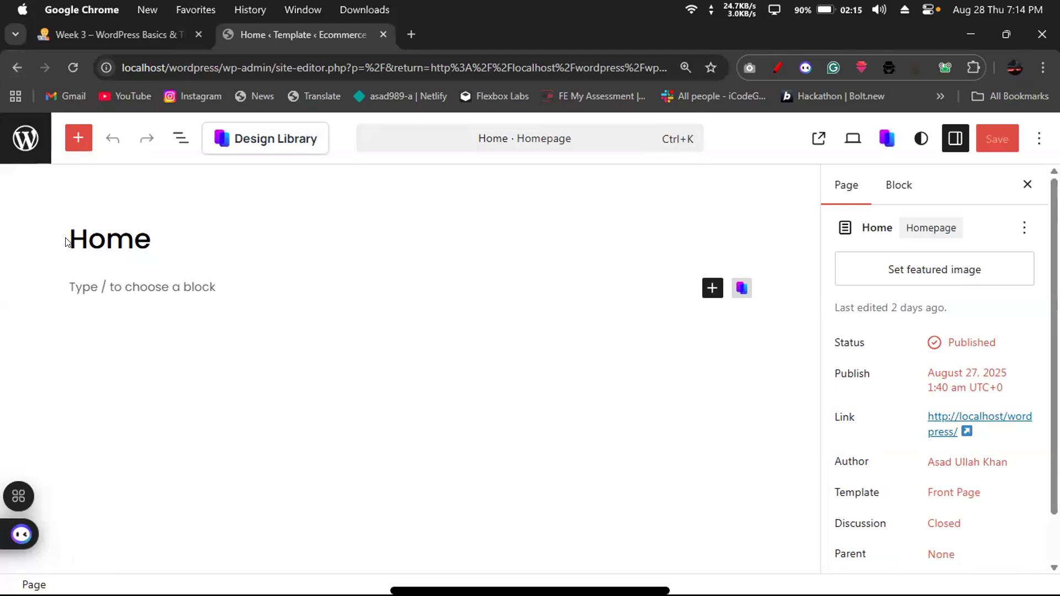
Return to the Week 3 notes and highlight the first two plugin installation instructions under Step 2.
click(63, 27)
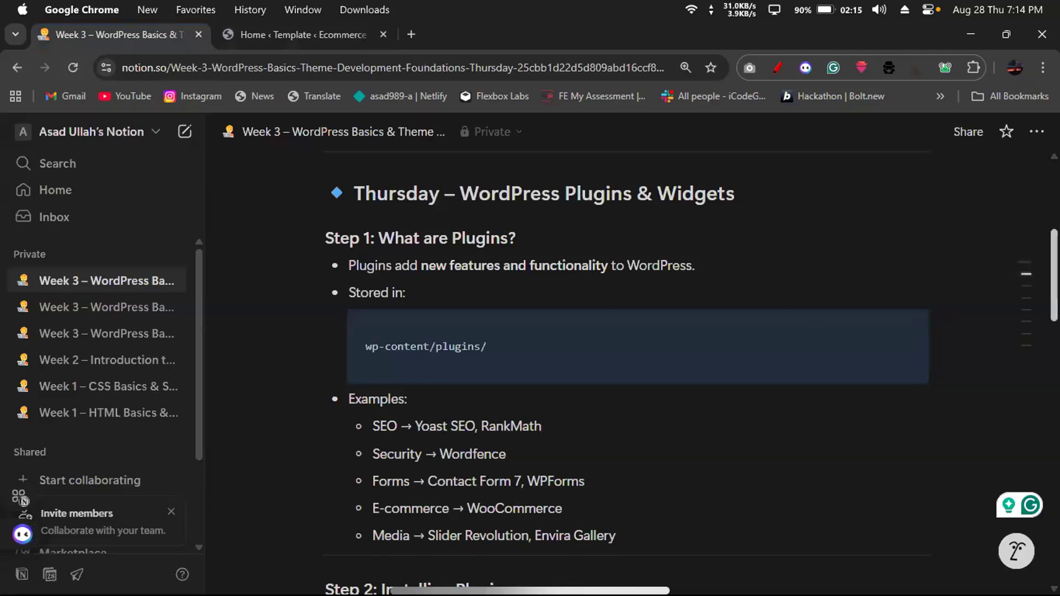
scroll(635, 370, down, 5)
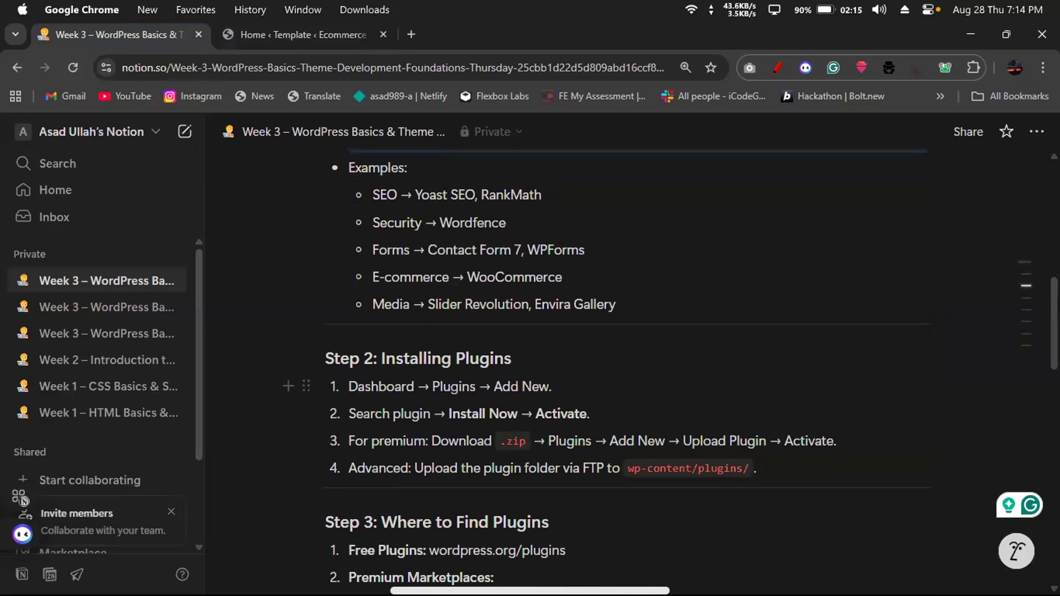
drag(348, 386, 552, 386)
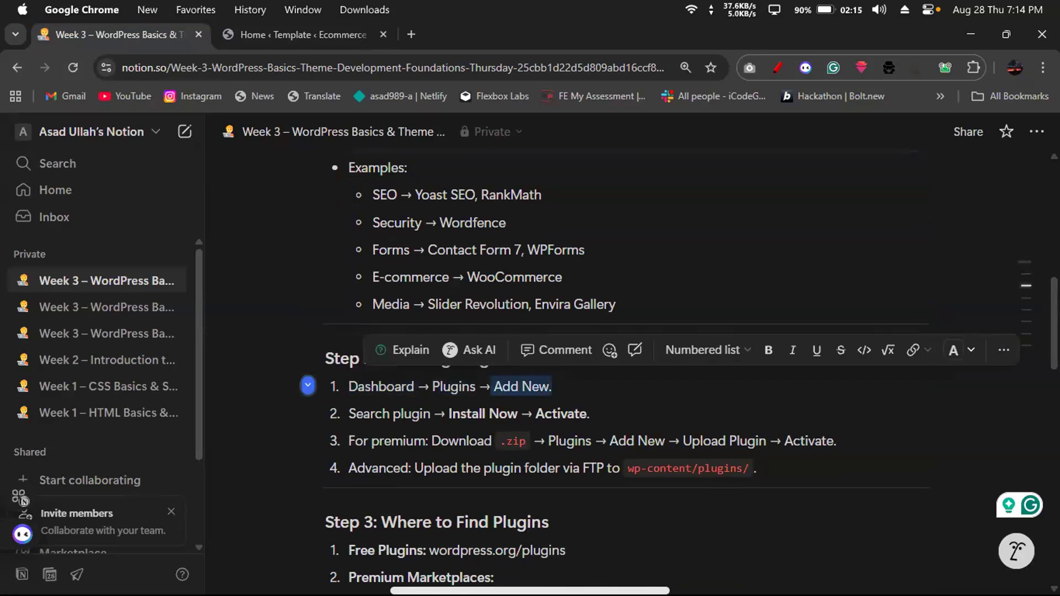
drag(349, 415, 430, 414)
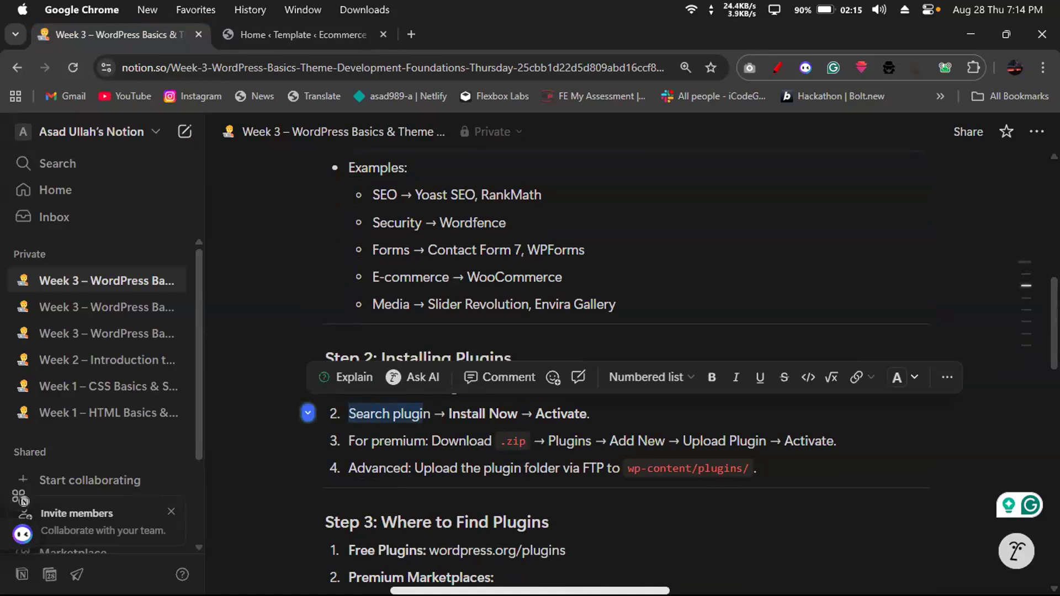
drag(448, 414, 506, 414)
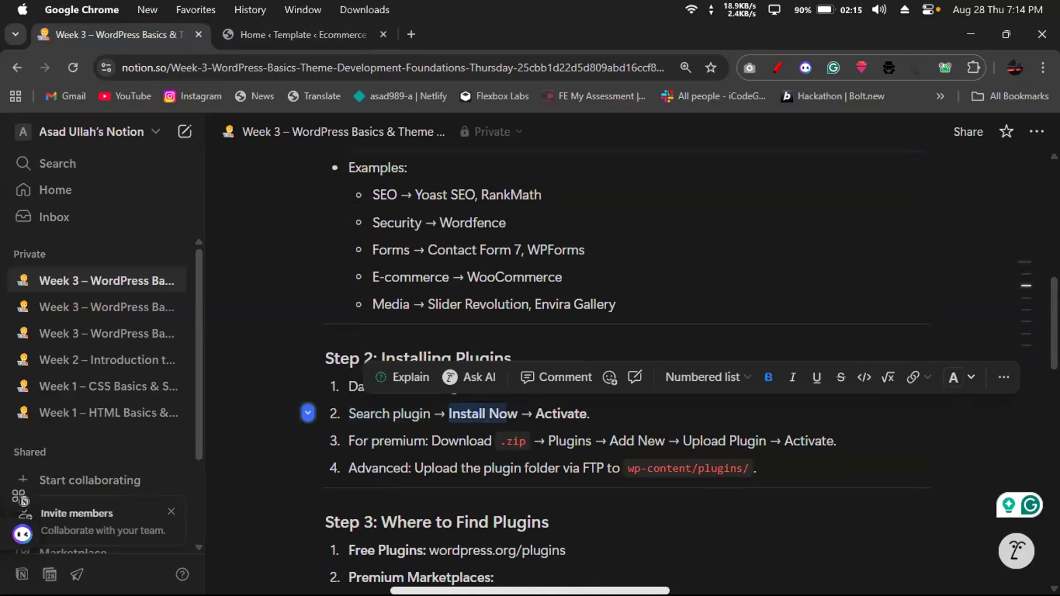
drag(590, 414, 348, 386)
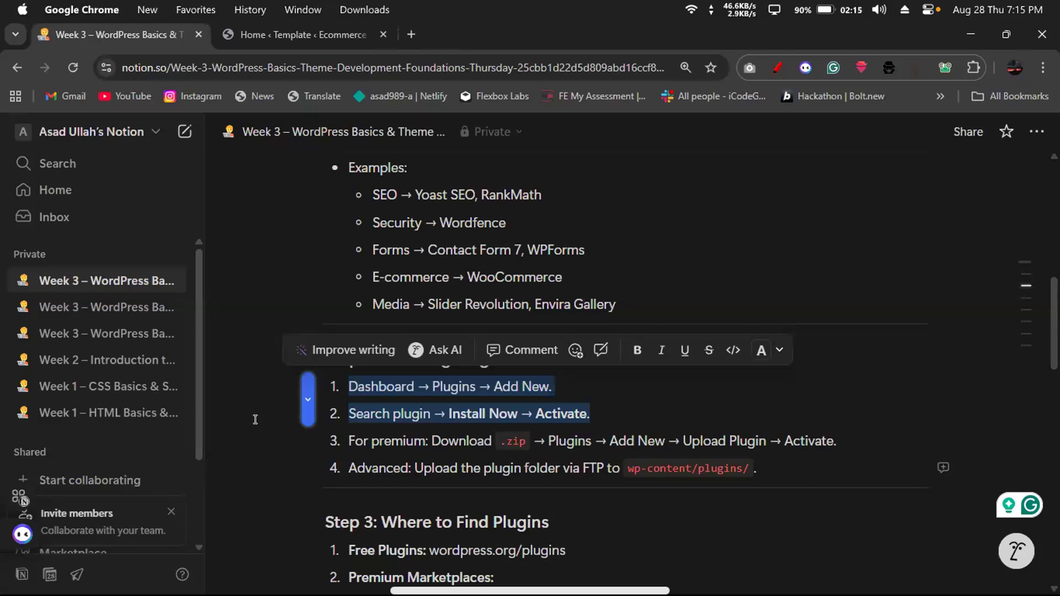
Extend the selection up to the Forms example, clear it and view the Step 3 notes on where to find plugins.
key(Escape)
key(shift+Down)
key(shift+Down)
key(shift+Up)
key(shift+Up)
key(shift+Up)
key(shift+Up)
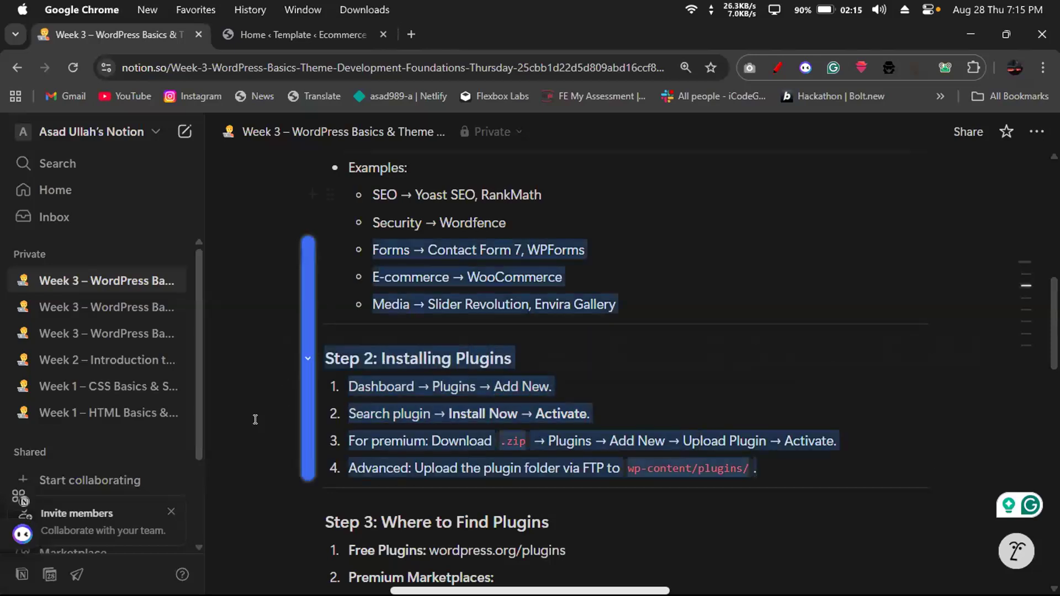
scroll(255, 420, up, 1)
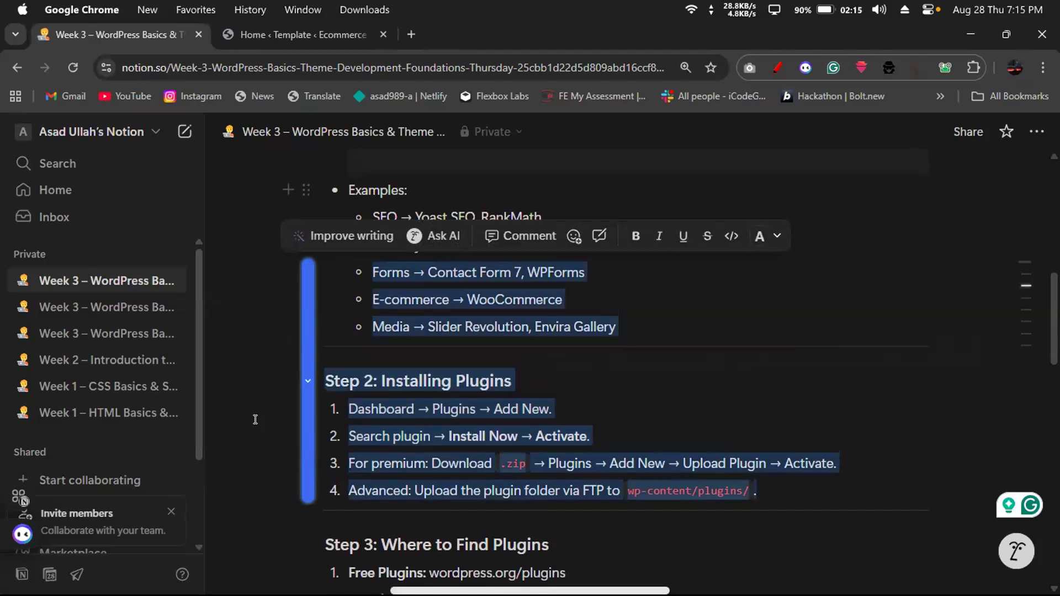
click(829, 409)
scroll(623, 359, down, 5)
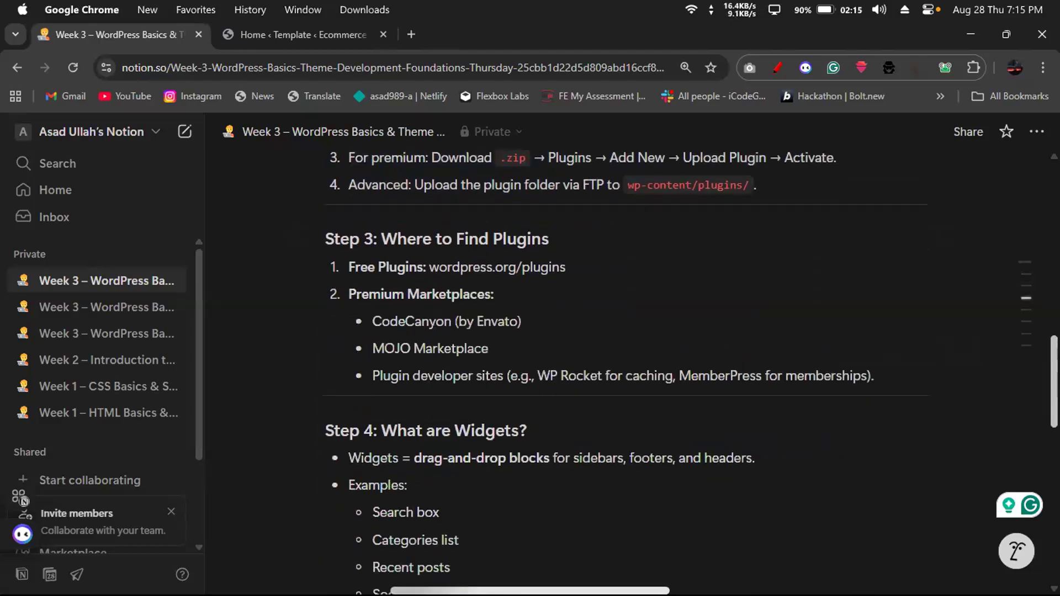
Switch back to the Ecommerce site and leave the site editor for the WordPress dashboard.
key(ctrl+Tab)
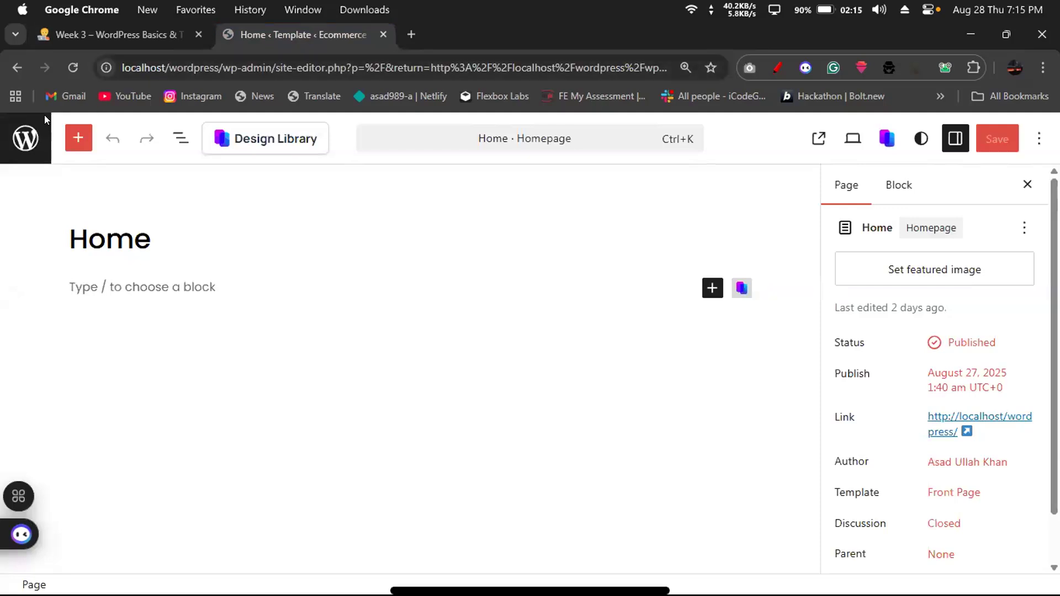
click(25, 137)
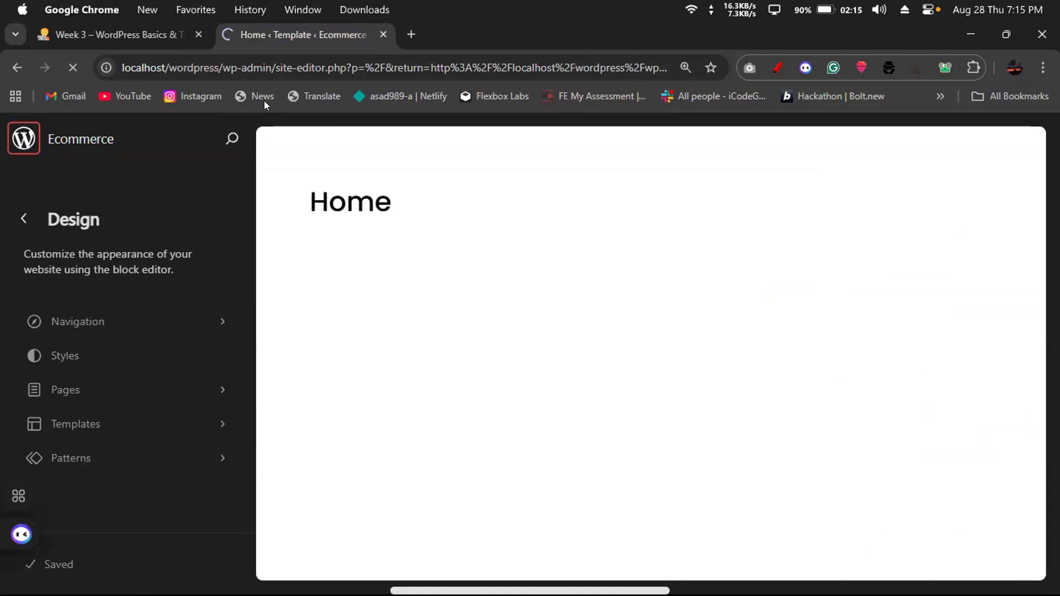
key(super+Tab)
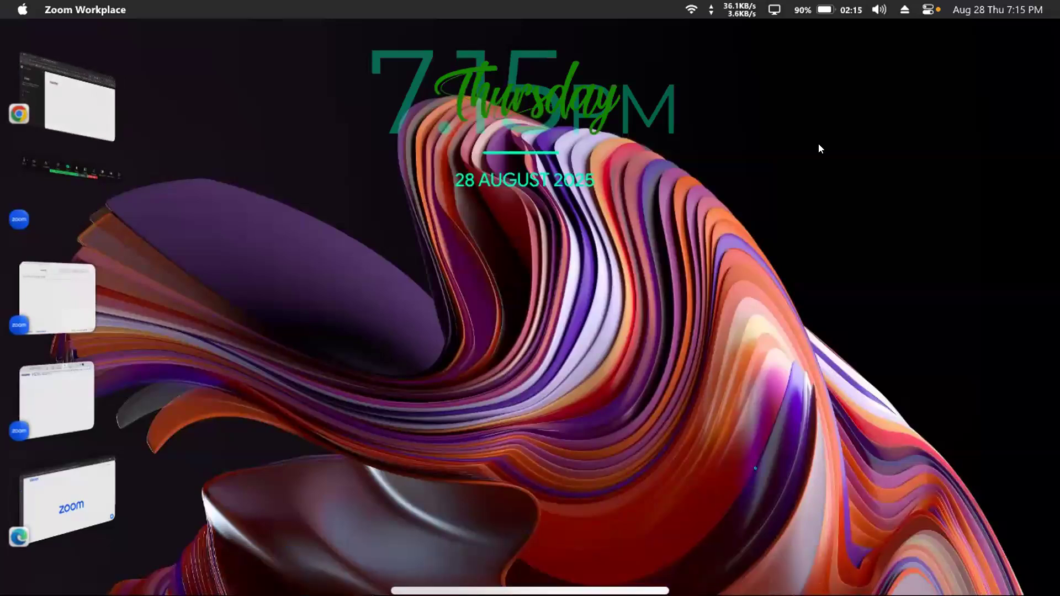
click(818, 144)
click(63, 226)
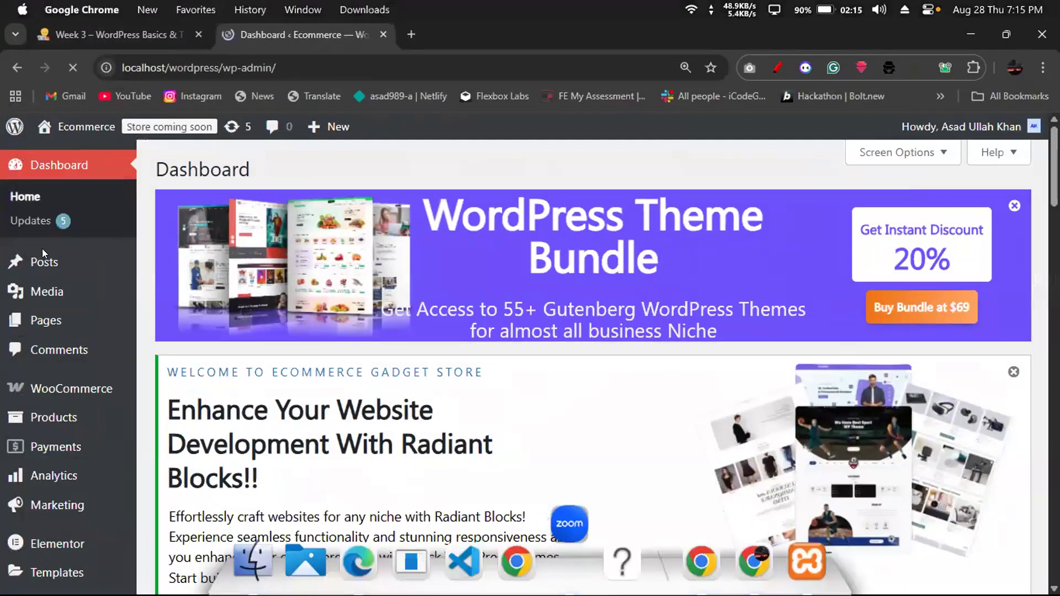
click(121, 196)
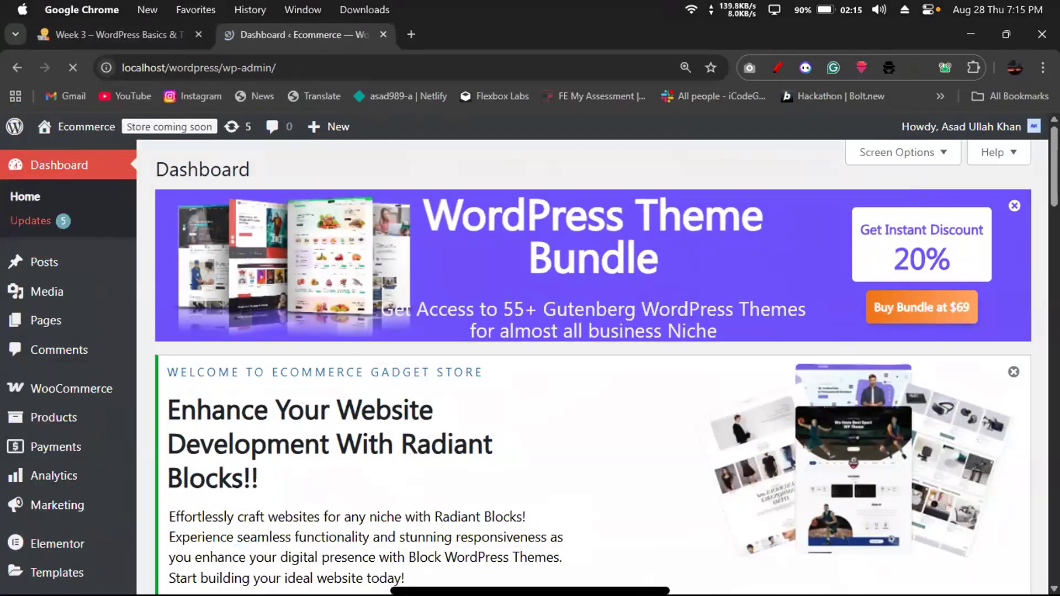
Open the Add Plugins page from the WordPress dashboard.
scroll(121, 196, down, 3)
scroll(230, 271, down, 5)
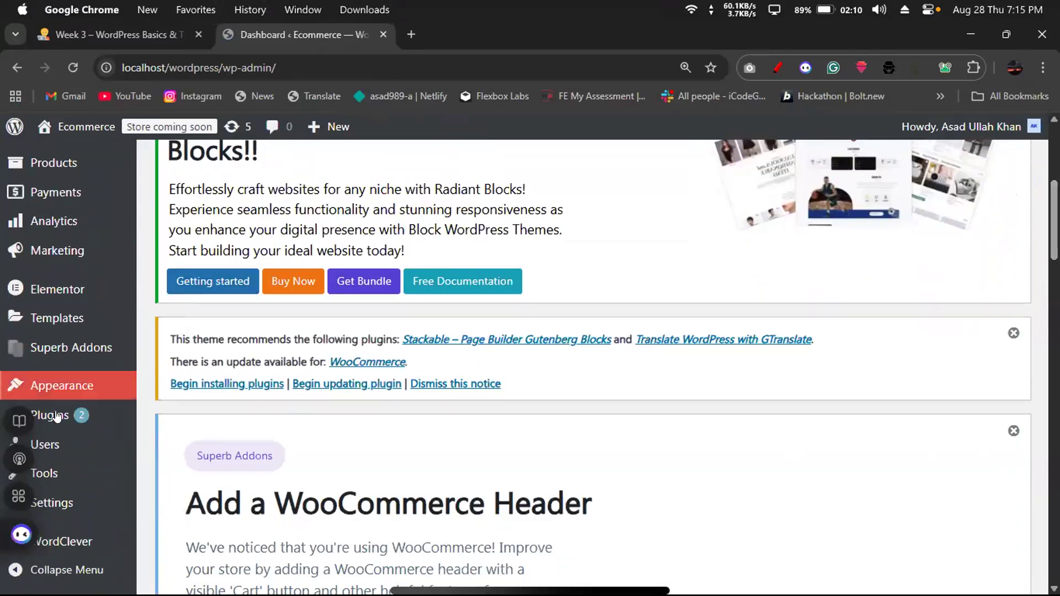
mouse_move(92, 420)
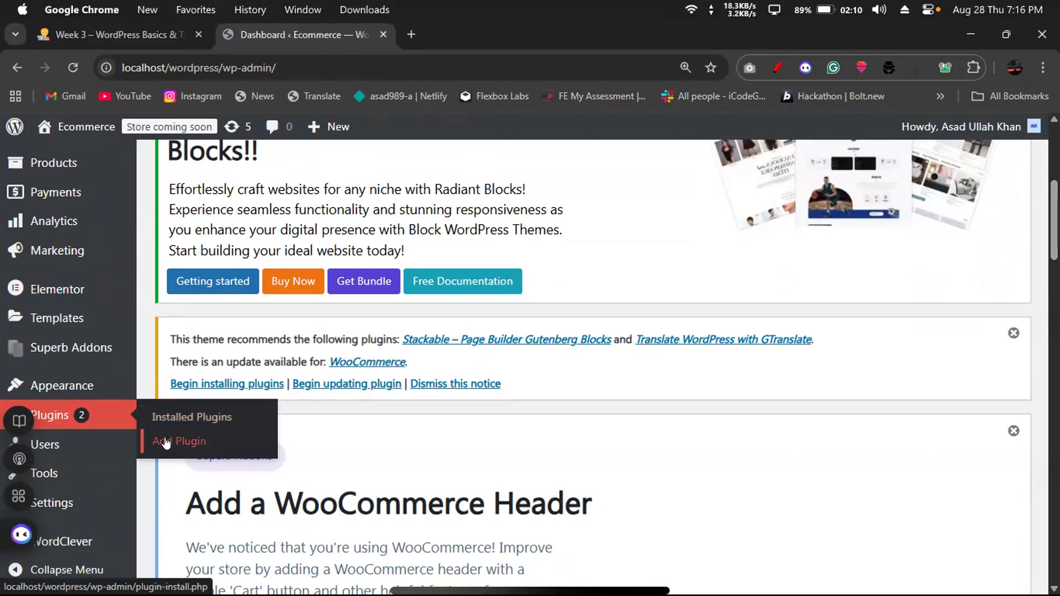
click(166, 443)
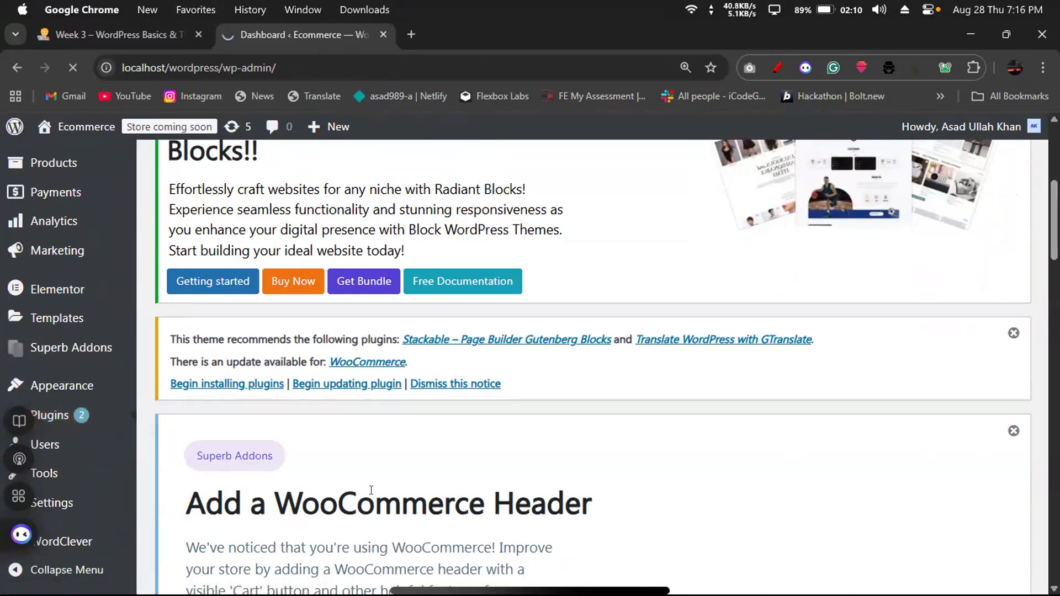
Check the Zoom meeting window, minimize it and return to the Chrome window.
mouse_move(56, 140)
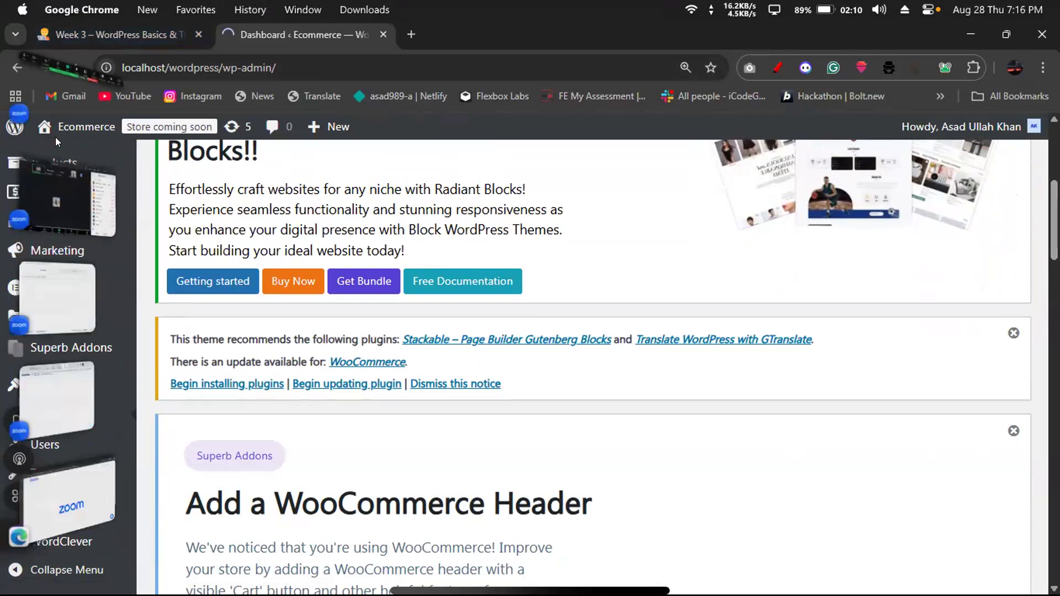
click(62, 179)
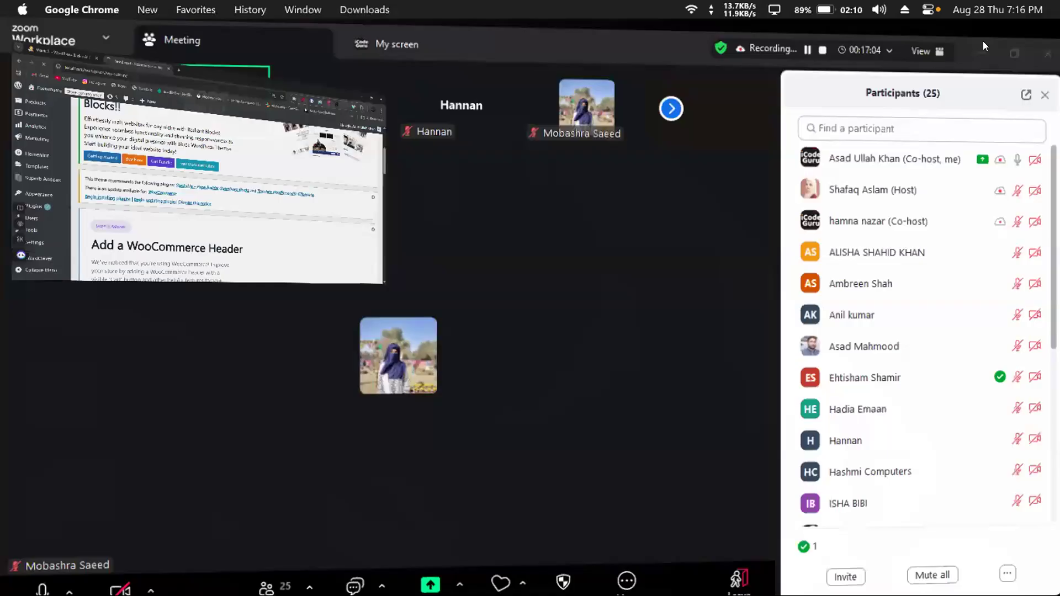
click(983, 41)
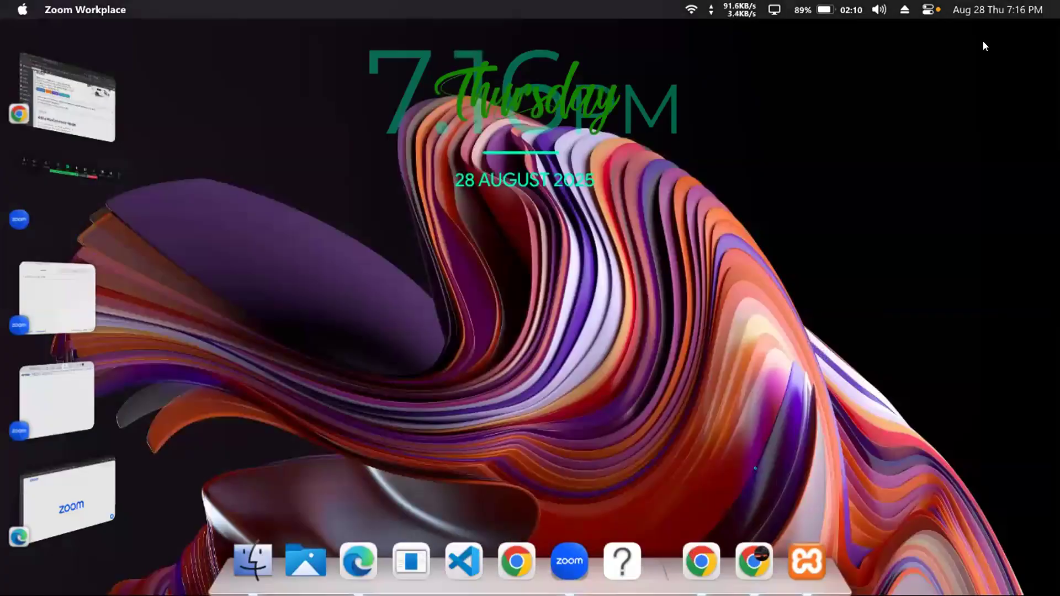
click(90, 93)
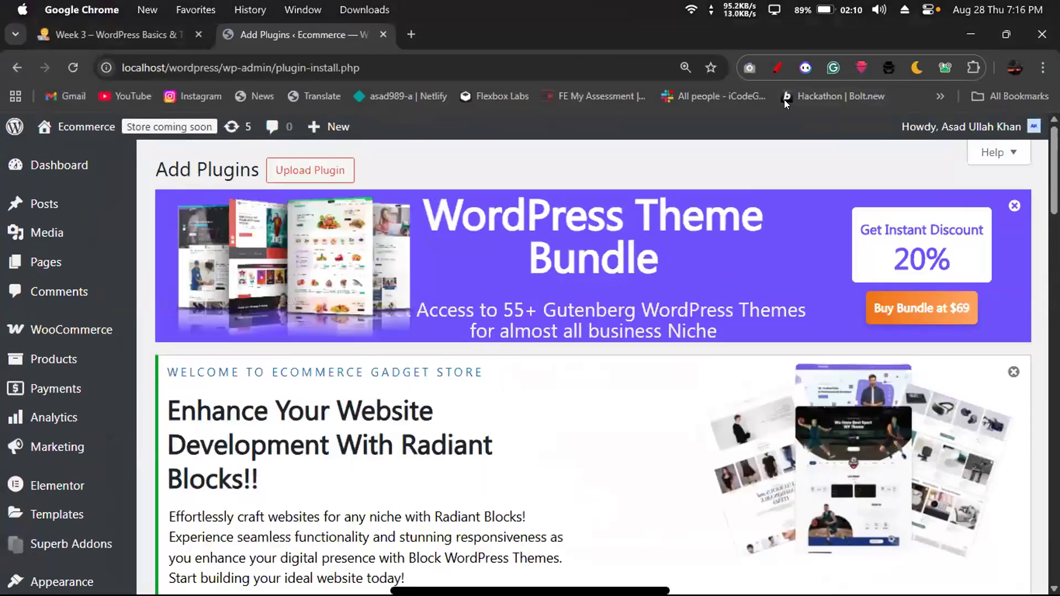
Locate the Search Plugins field above the featured plugins, point it out and leave it empty.
scroll(530, 358, down, 1)
scroll(1020, 267, down, 10)
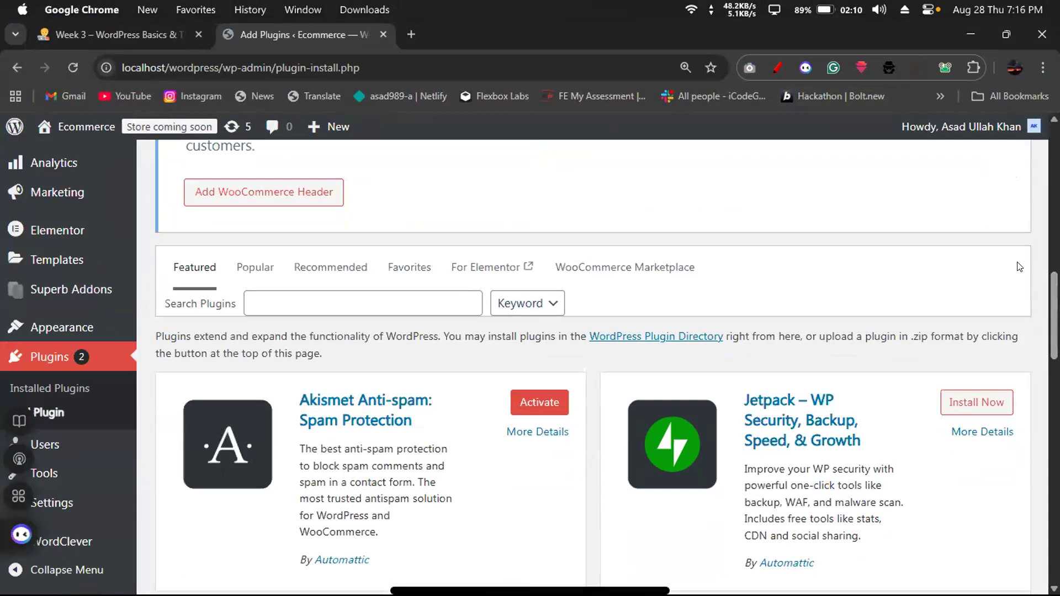
drag(164, 304, 241, 305)
click(257, 296)
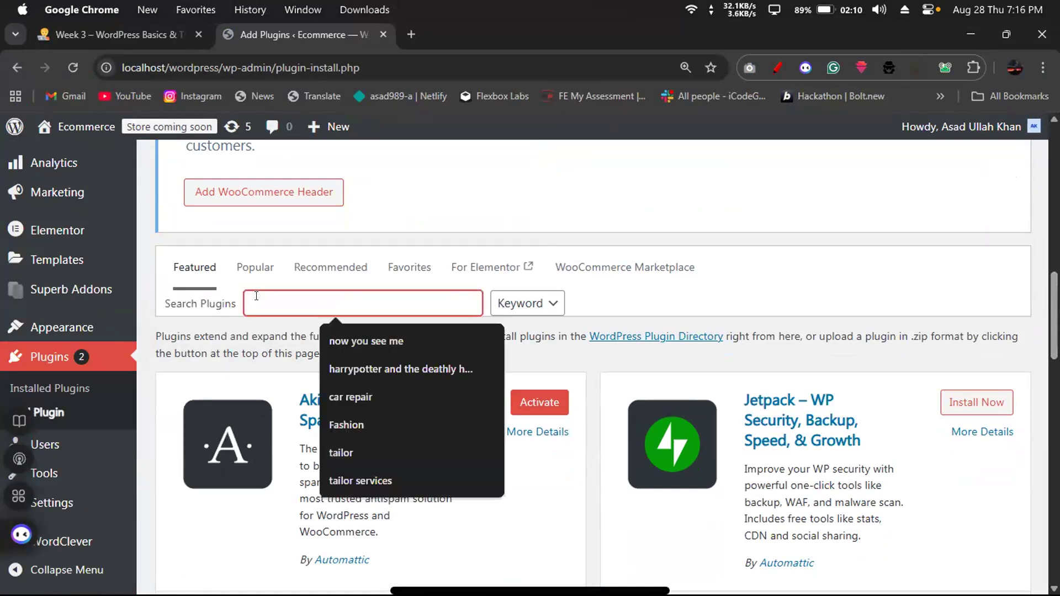
click(236, 316)
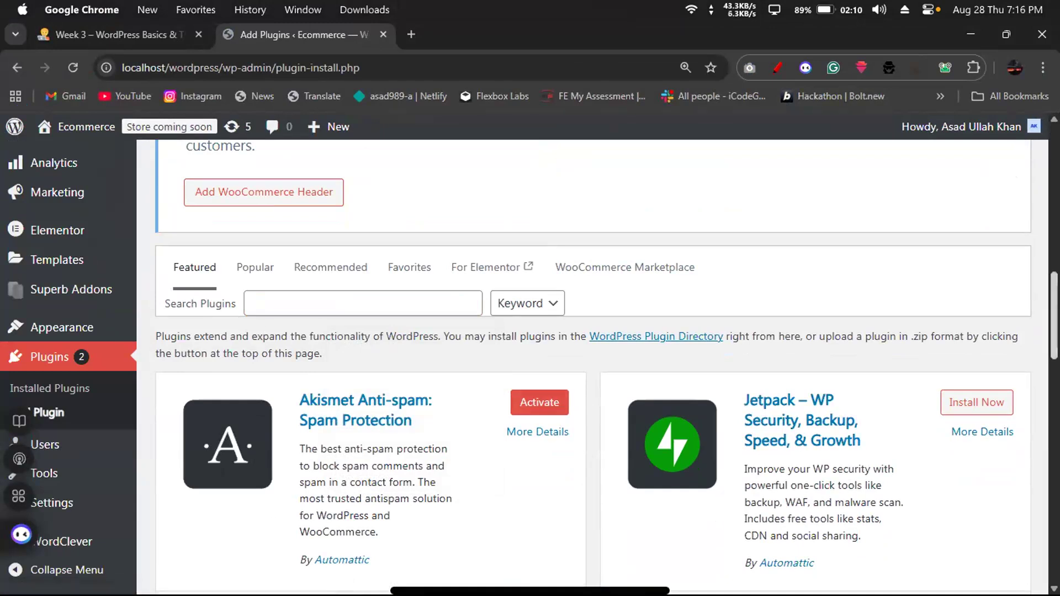
Browse the featured plugin cards and highlight the number of active installations for Gutenberg.
scroll(264, 329, down, 5)
drag(1055, 354, 1055, 359)
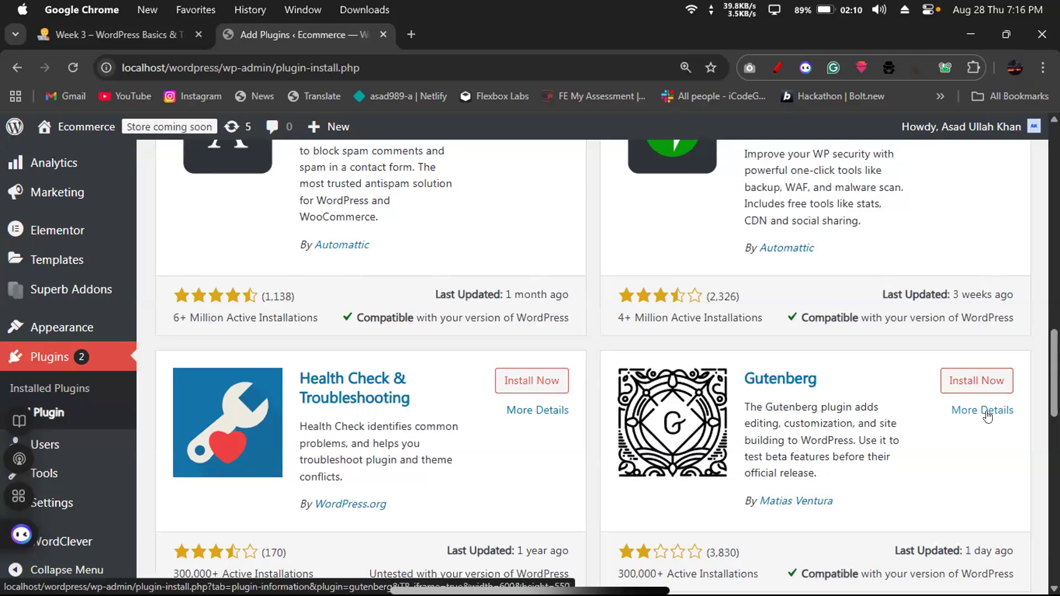
scroll(989, 412, down, 3)
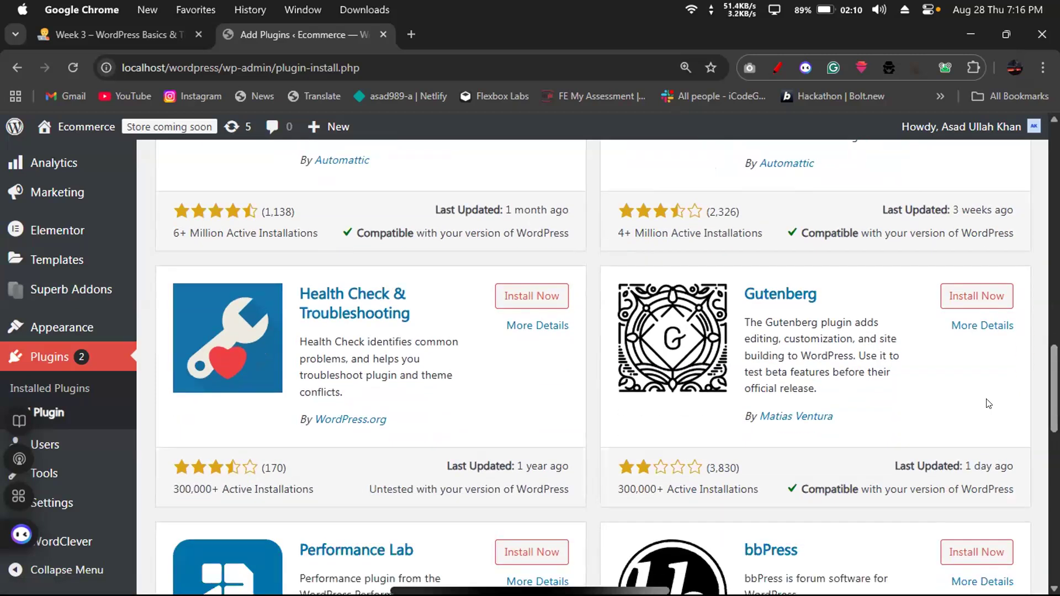
drag(618, 489, 657, 490)
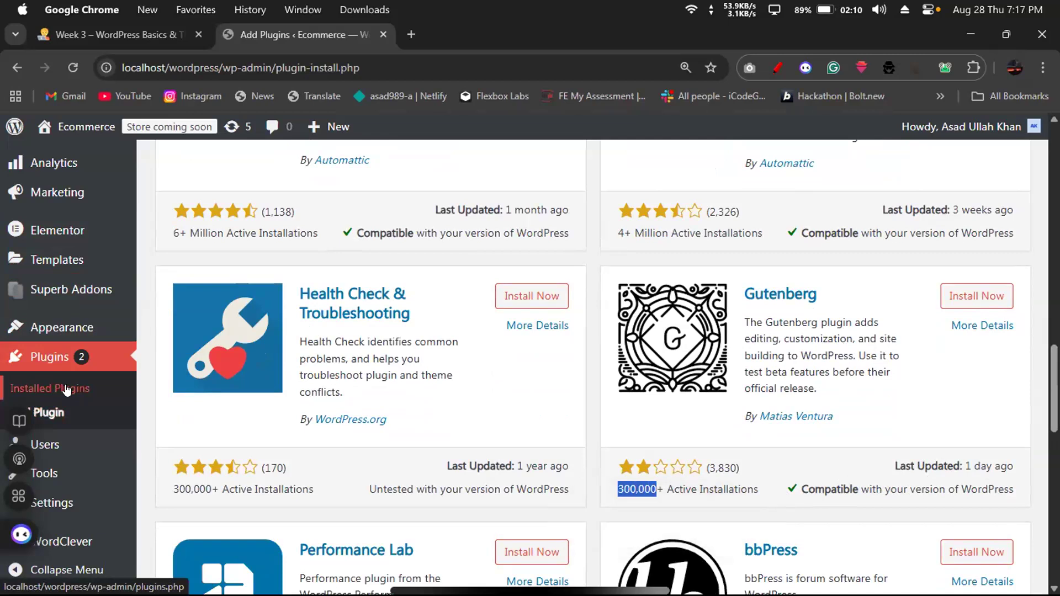
Open the Installed Plugins page and bring the site's plugin list into view.
click(66, 389)
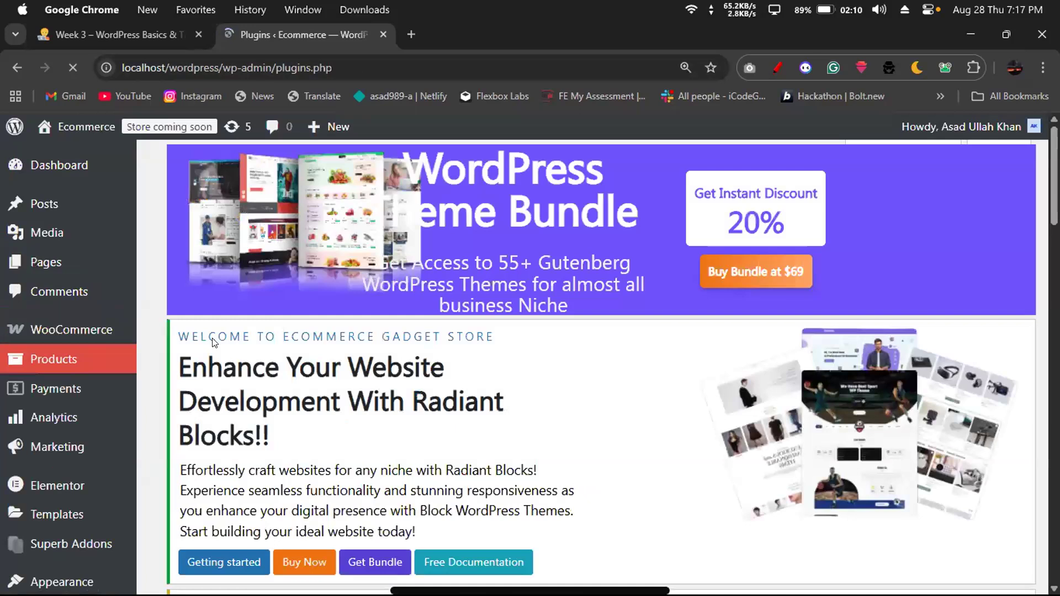
mouse_move(962, 127)
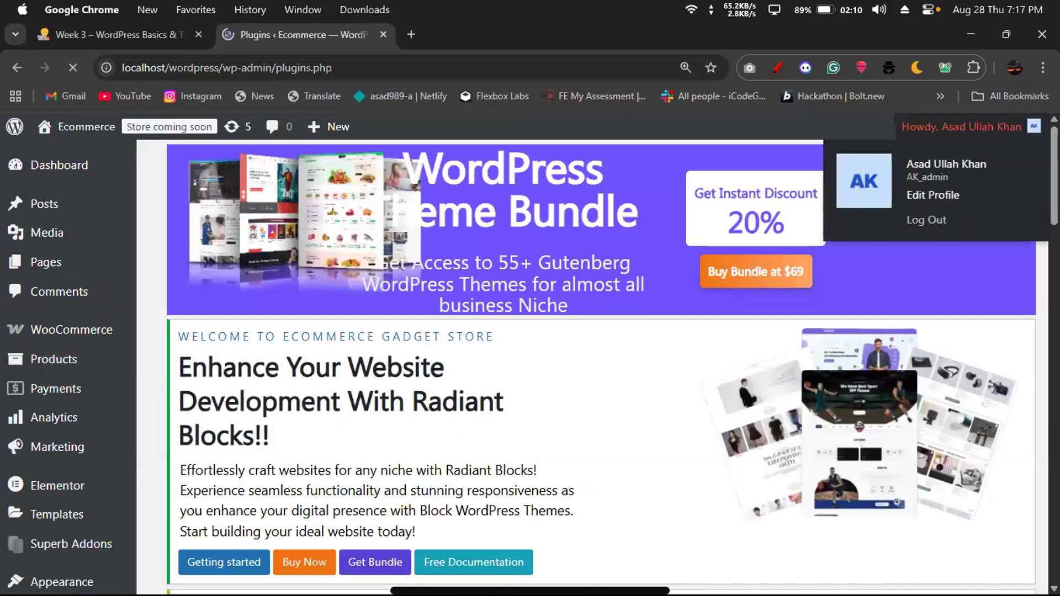
scroll(597, 364, down, 10)
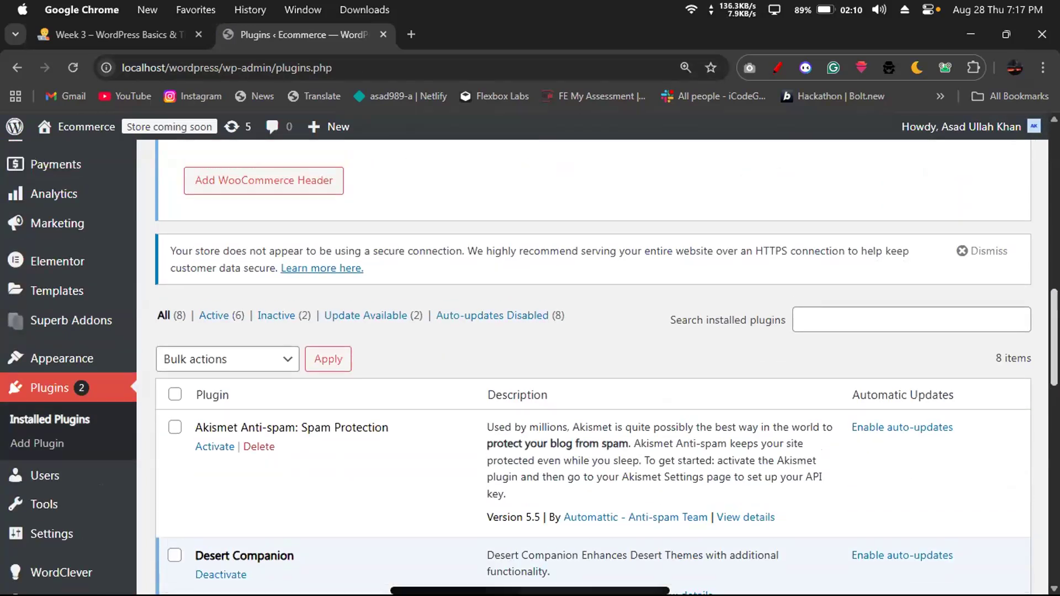
scroll(596, 365, up, 1)
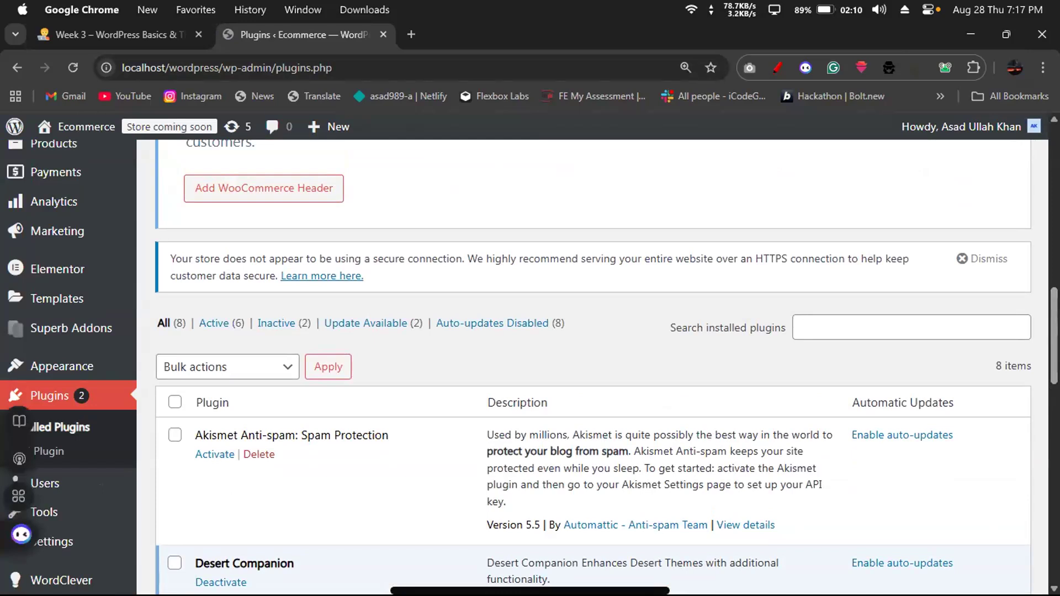
Look through the installed plugins, from Akismet Anti-spam to WordClever, including their status actions and available updates.
scroll(1038, 356, down, 4)
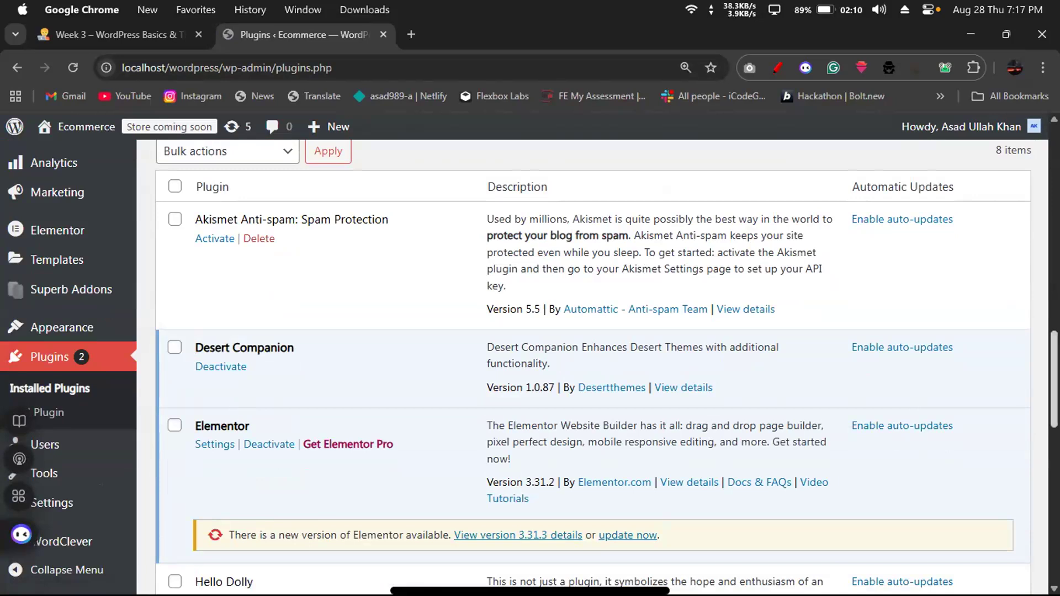
scroll(917, 406, down, 4)
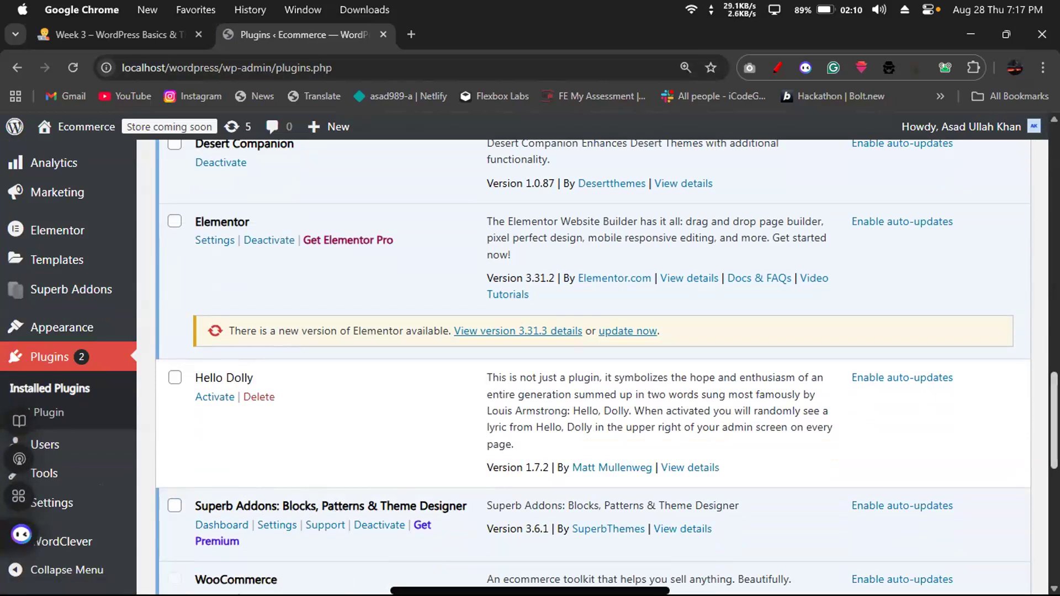
scroll(593, 367, down, 6)
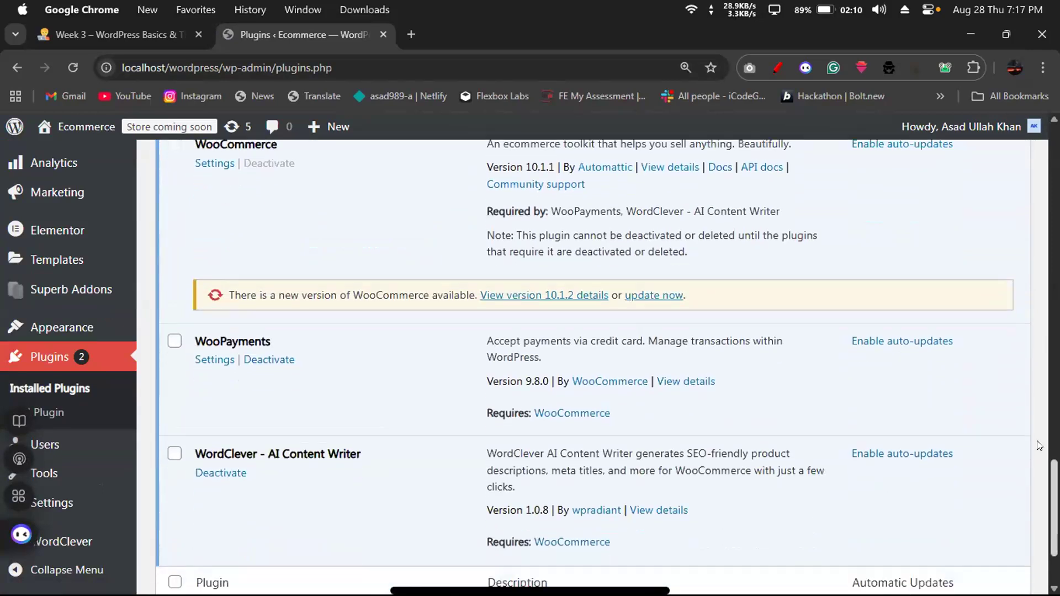
scroll(593, 366, up, 10)
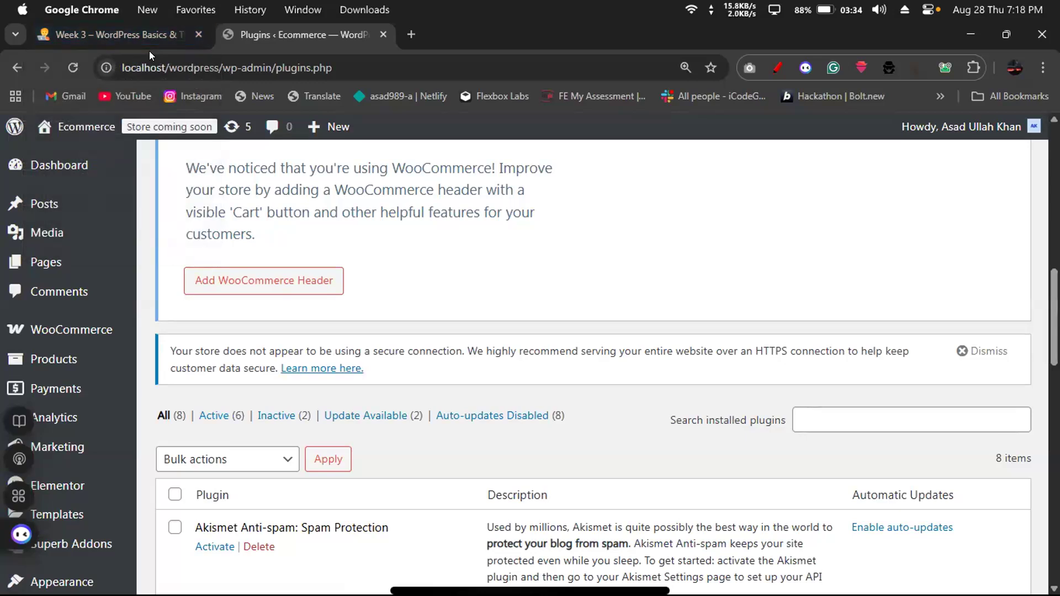
Return to the Week 3 notes and highlight the CodeCanyon and MOJO Marketplace entries under Where to Find Plugins, clearing the highlight at the end.
click(111, 31)
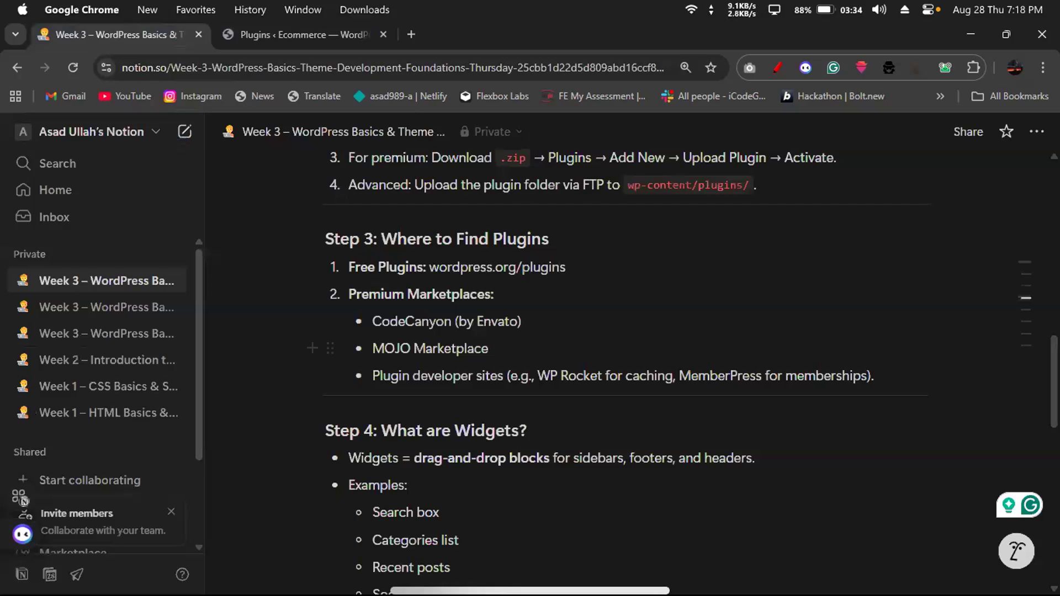
scroll(607, 370, down, 1)
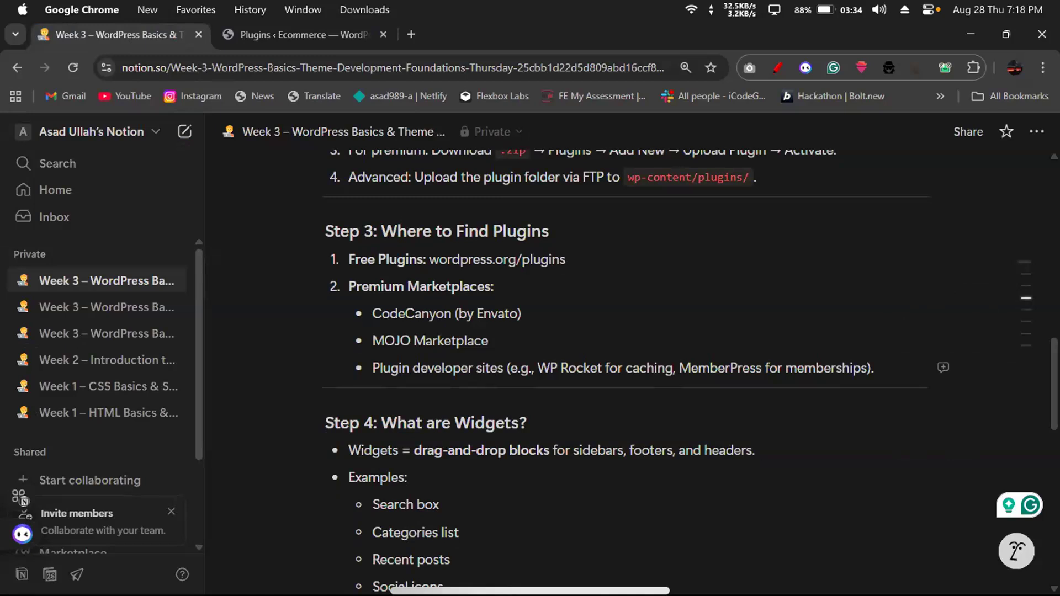
scroll(624, 370, down, 1)
scroll(624, 370, up, 2)
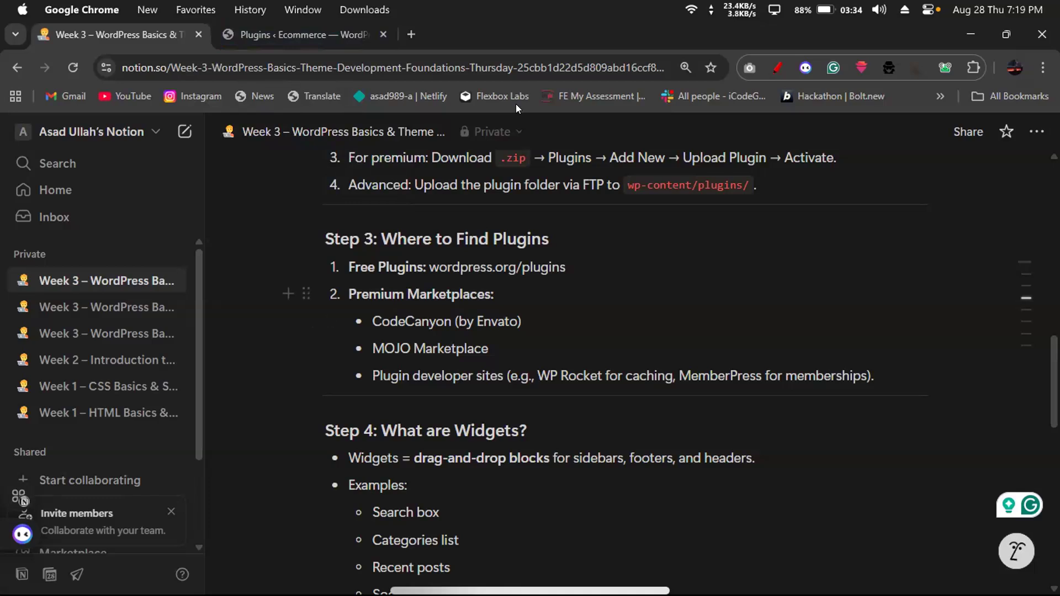
drag(521, 321, 373, 321)
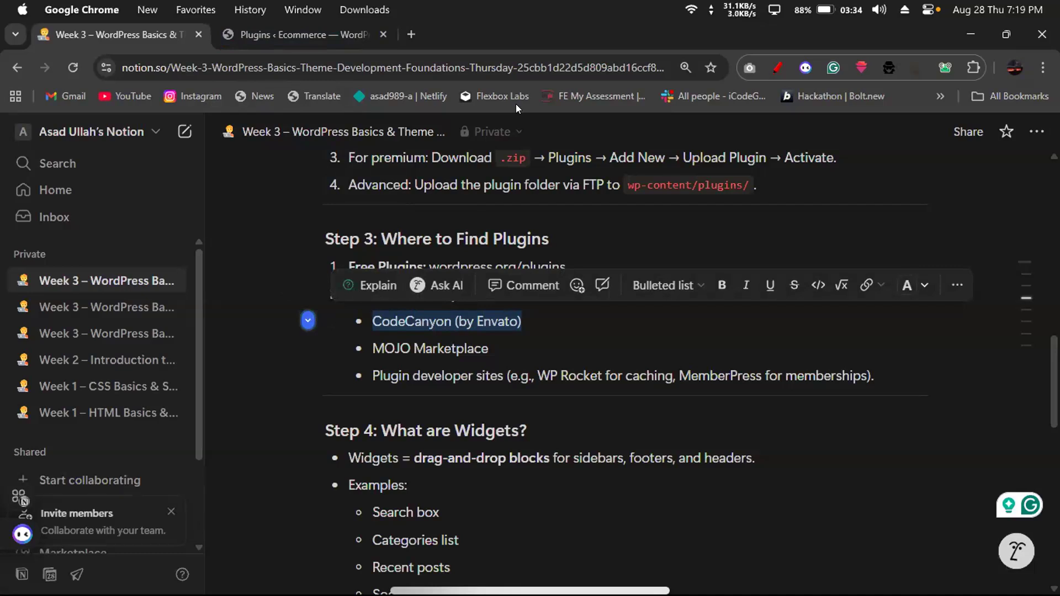
key(Down)
key(shift+End)
key(Escape)
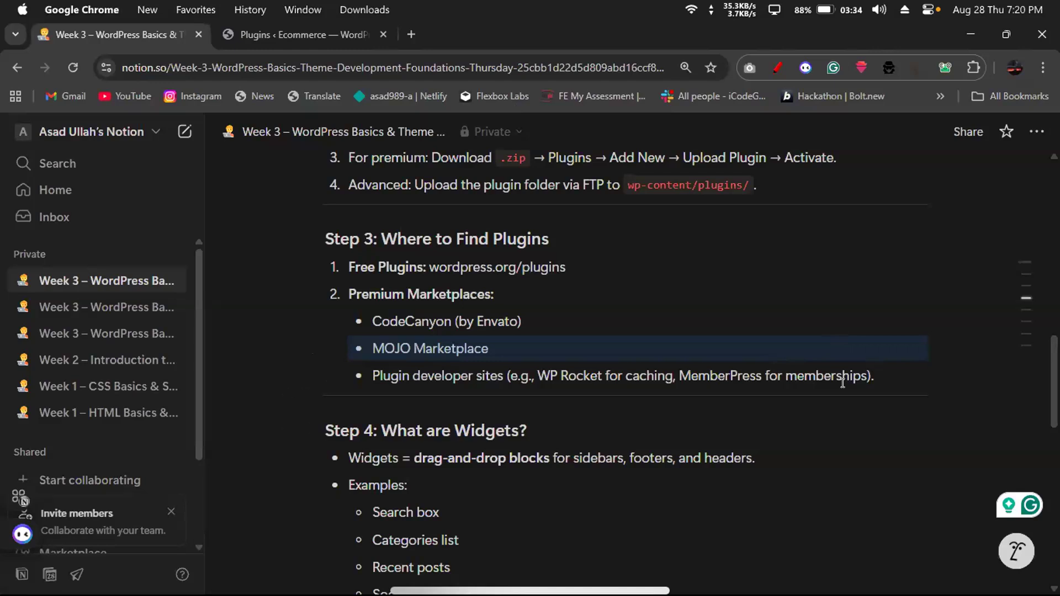
scroll(843, 382, up, 1)
scroll(887, 542, up, 4)
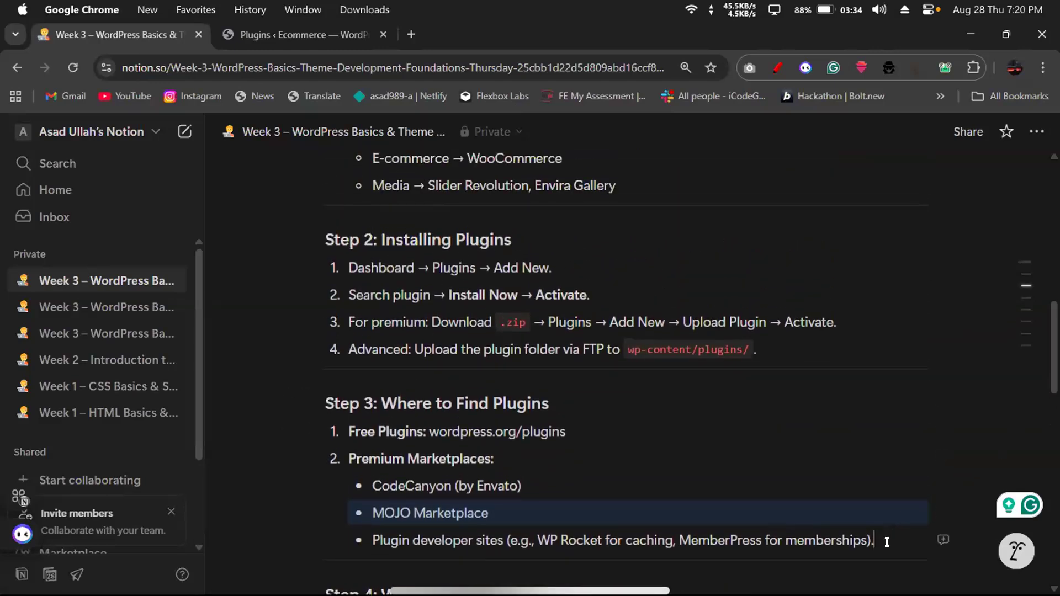
click(880, 541)
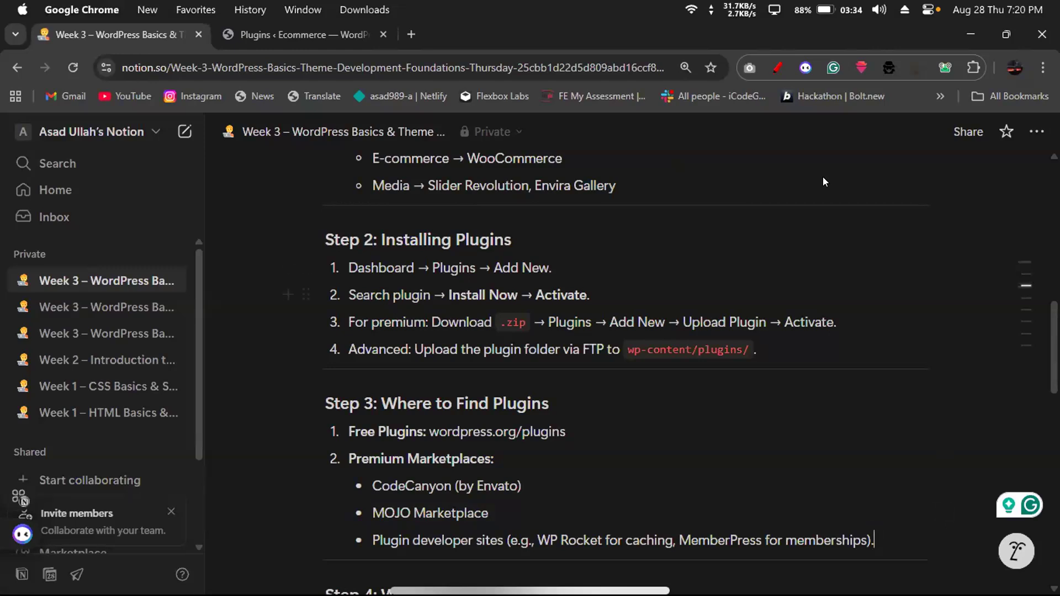
Review the Thursday notes from What are Plugins? through the Practical Task, ending at the What are Widgets? section.
scroll(607, 359, up, 3)
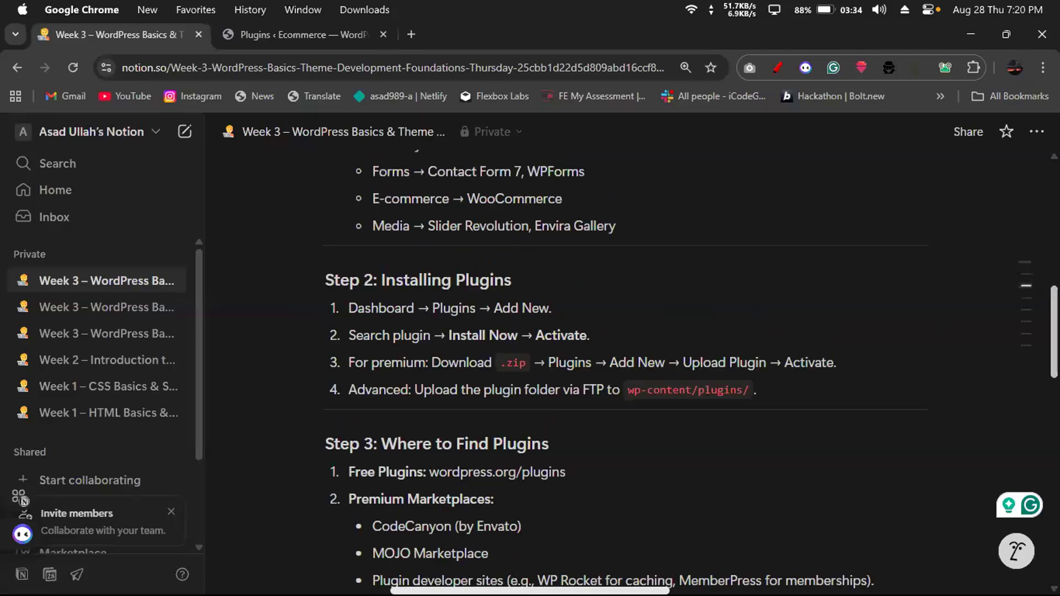
scroll(607, 359, up, 8)
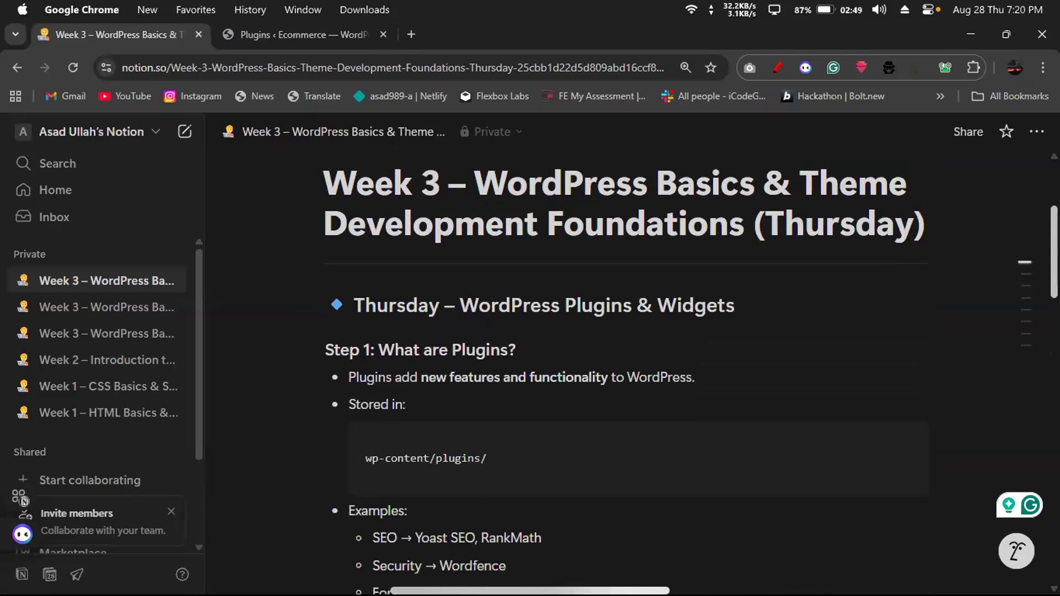
scroll(624, 370, down, 2)
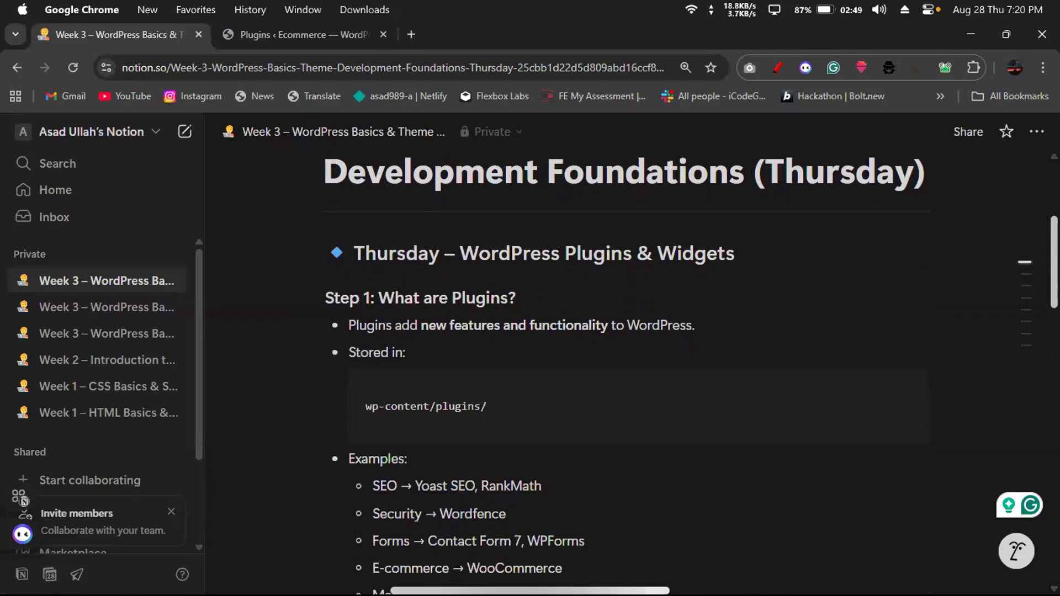
scroll(624, 370, down, 3)
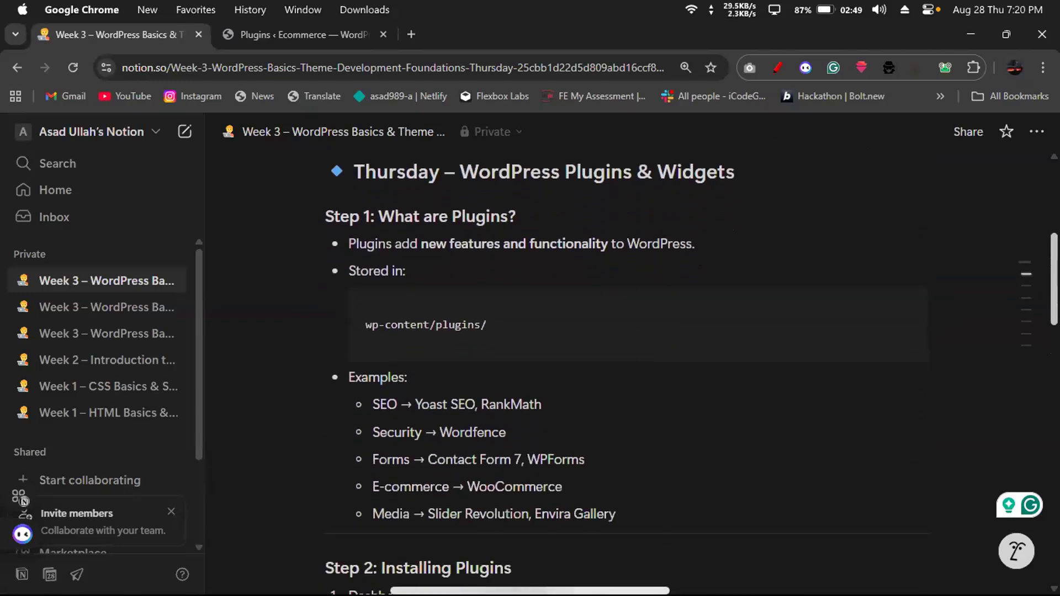
scroll(624, 370, down, 1)
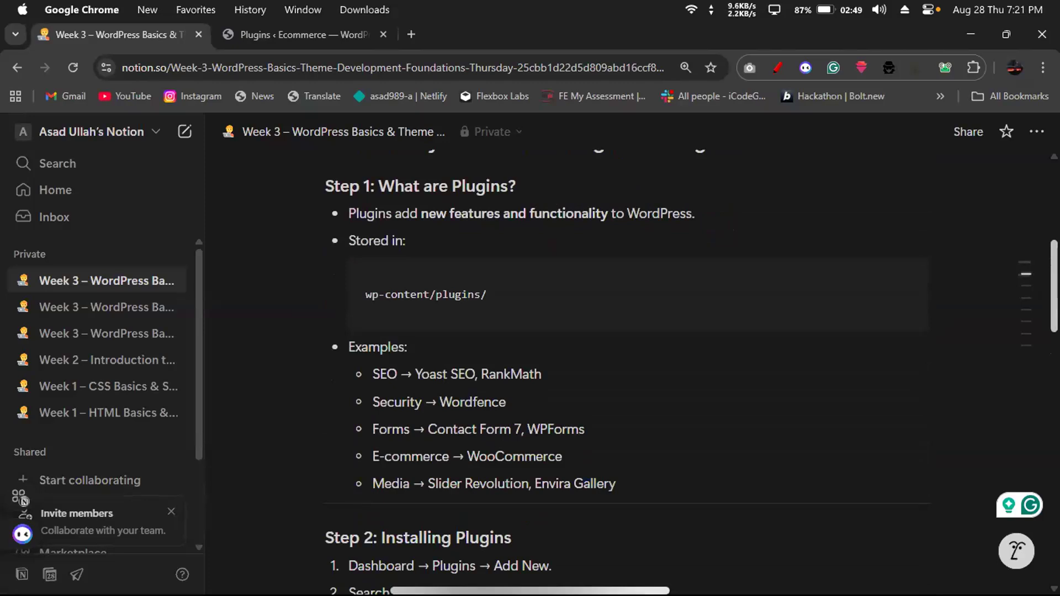
scroll(624, 370, down, 10)
scroll(1037, 428, down, 10)
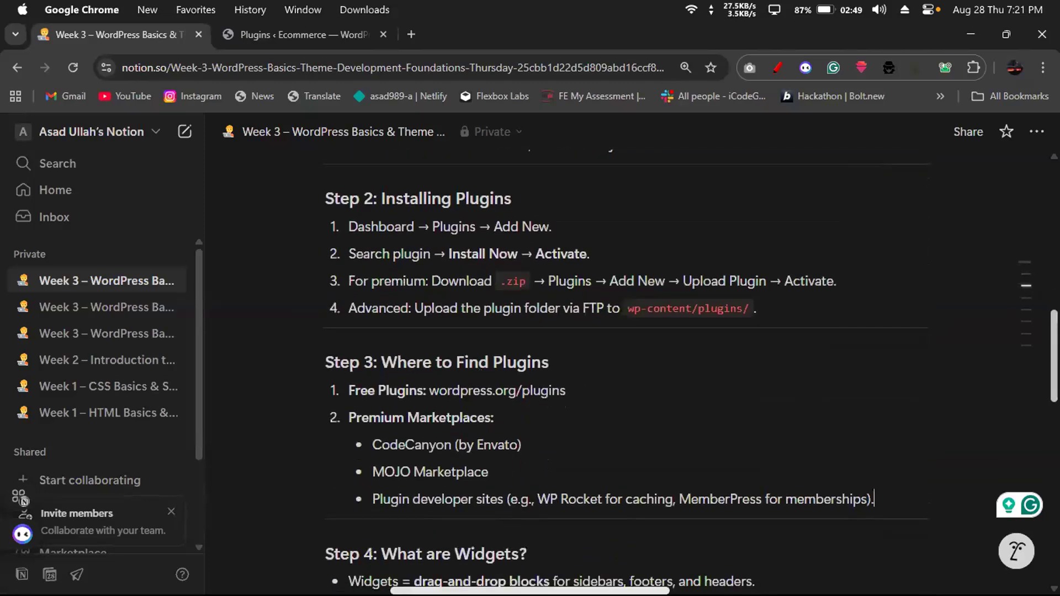
scroll(1037, 428, down, 5)
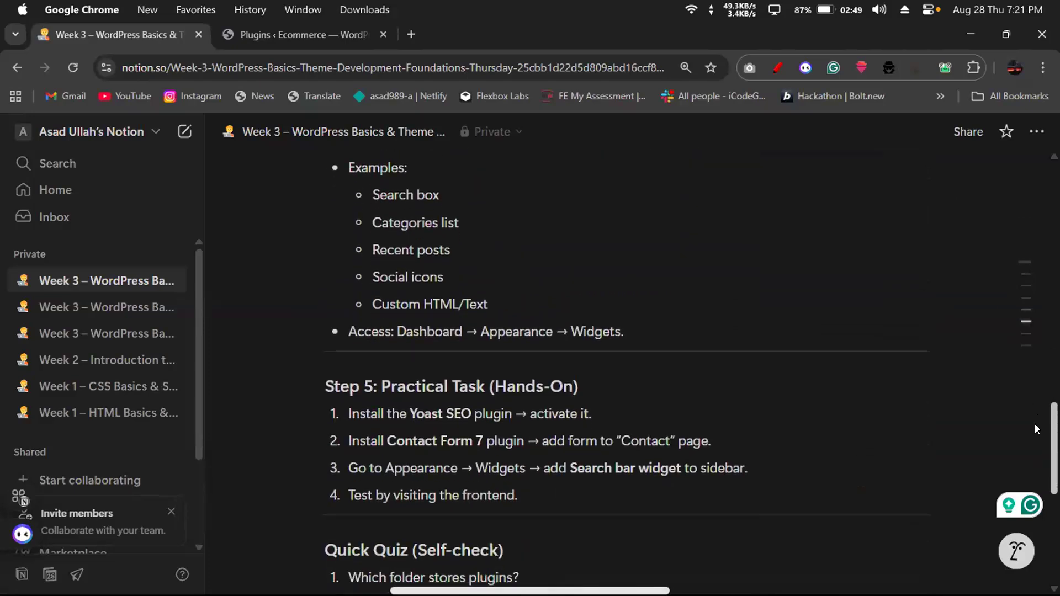
scroll(1036, 429, up, 15)
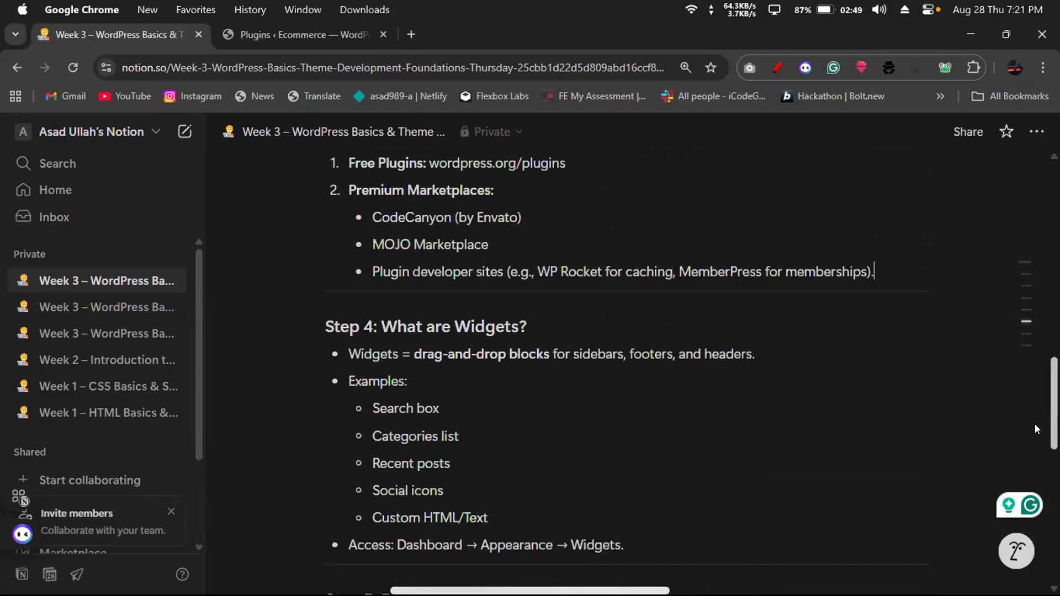
scroll(1034, 327, down, 3)
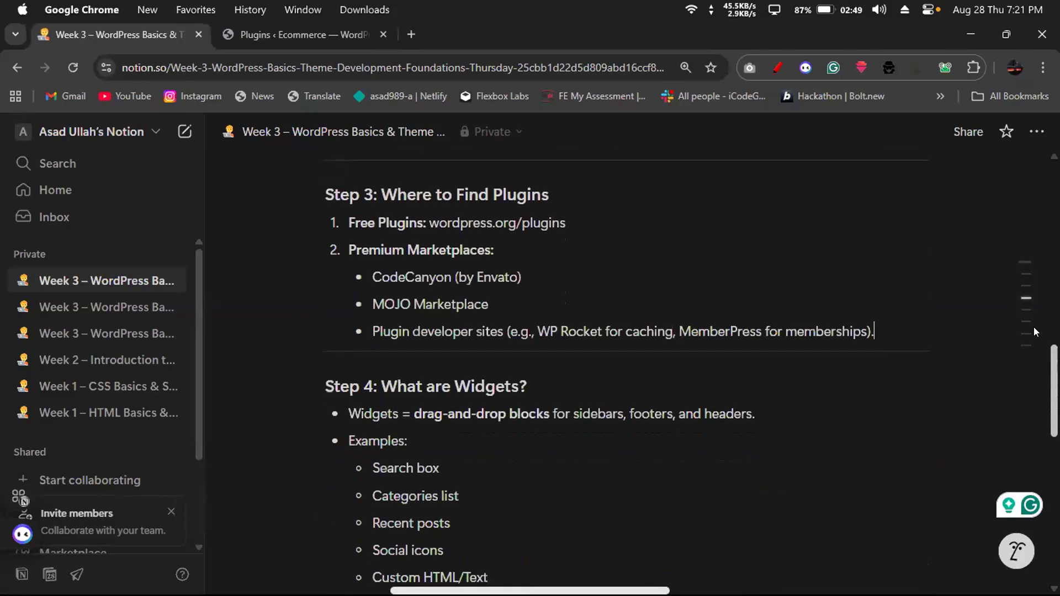
scroll(1033, 327, down, 1)
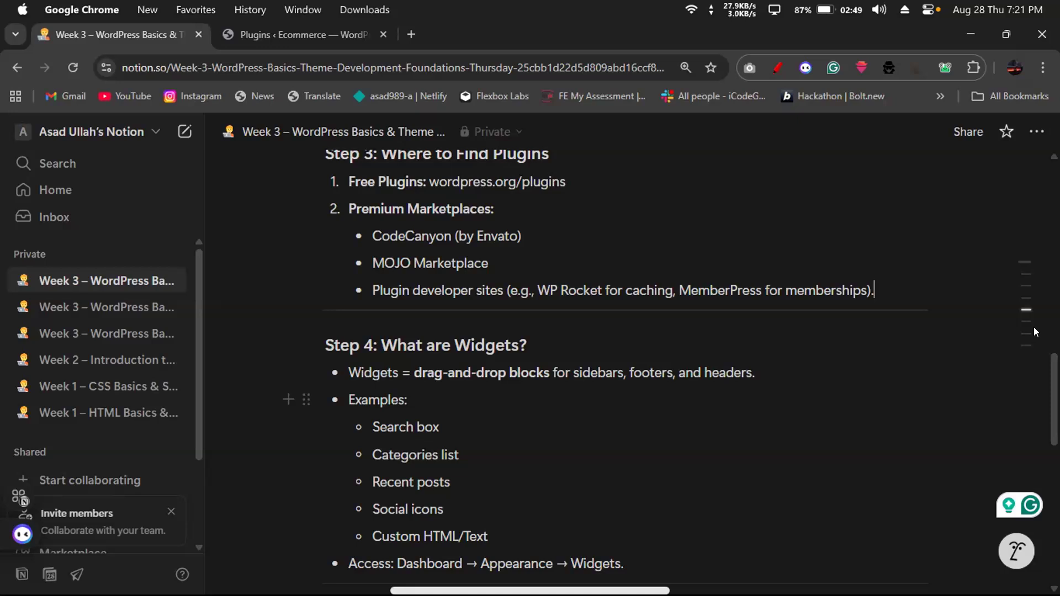
Open localhost in a new tab and load the wordpress/ folder from its directory index.
key(ctrl+t)
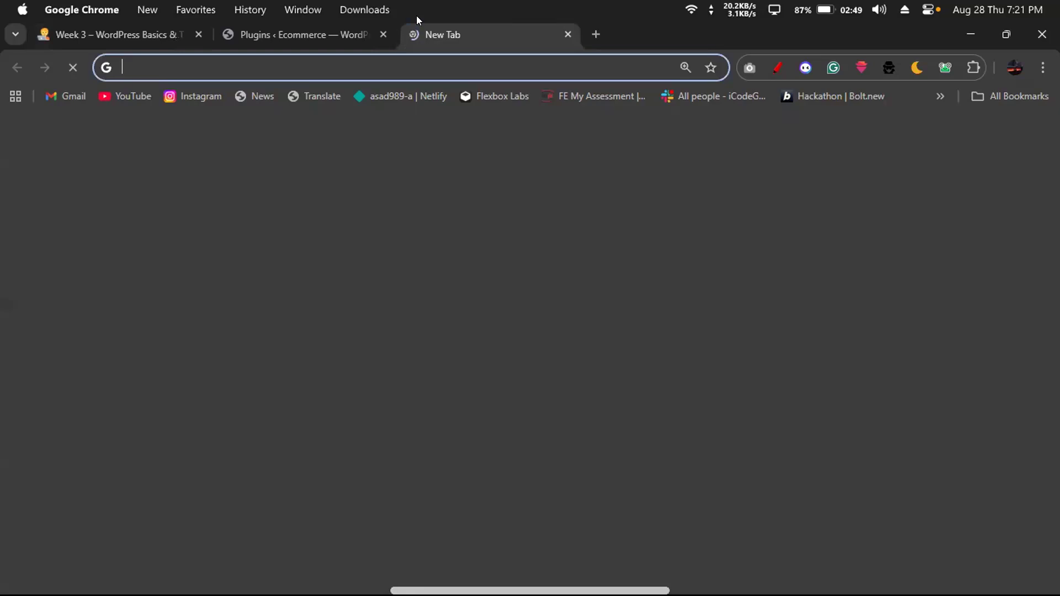
text(loc)
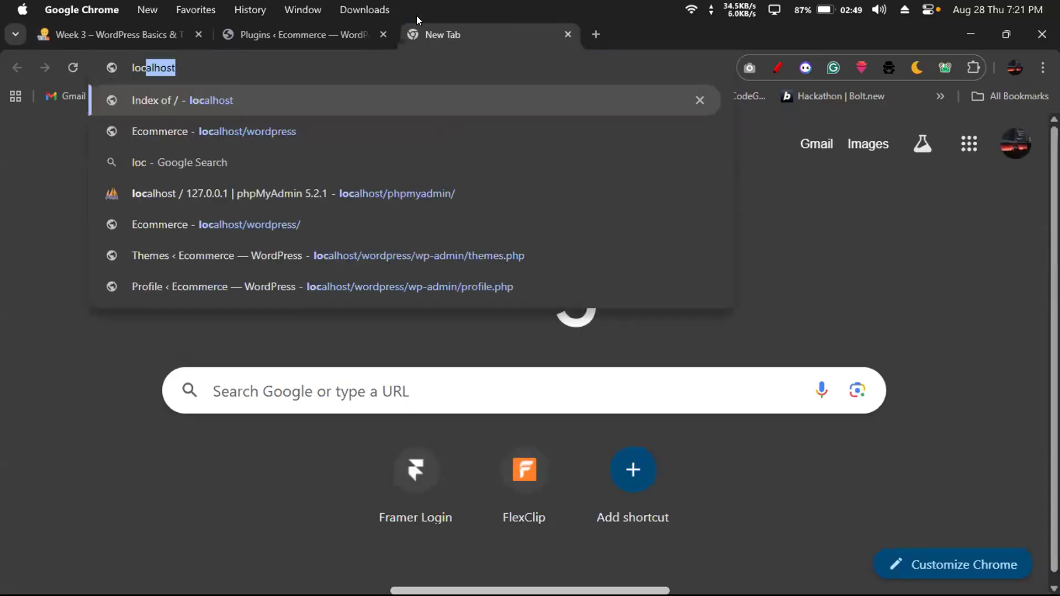
key(BackSpace)
text(alhost/)
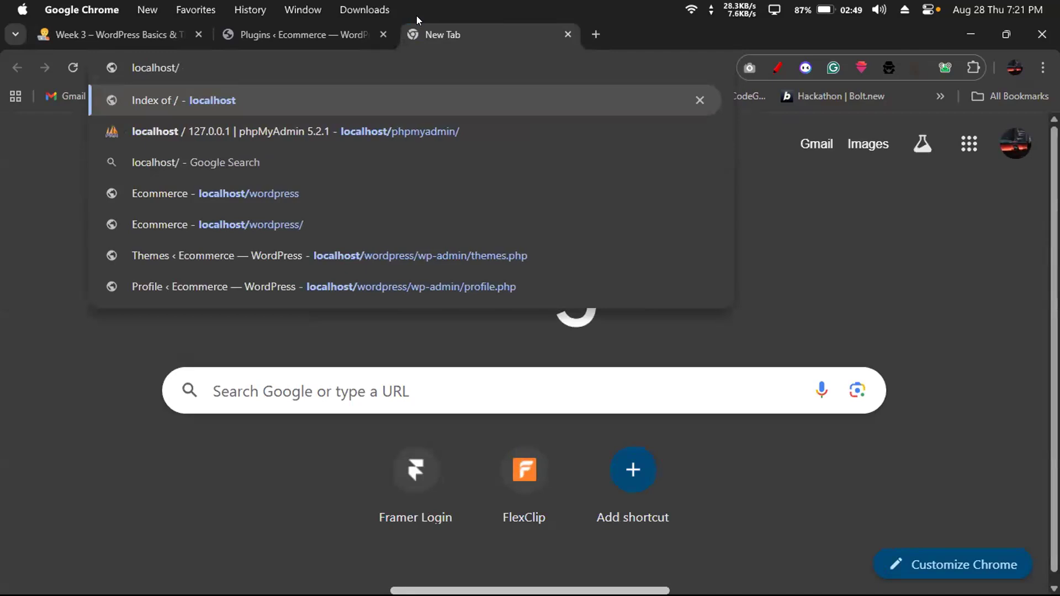
key(Return)
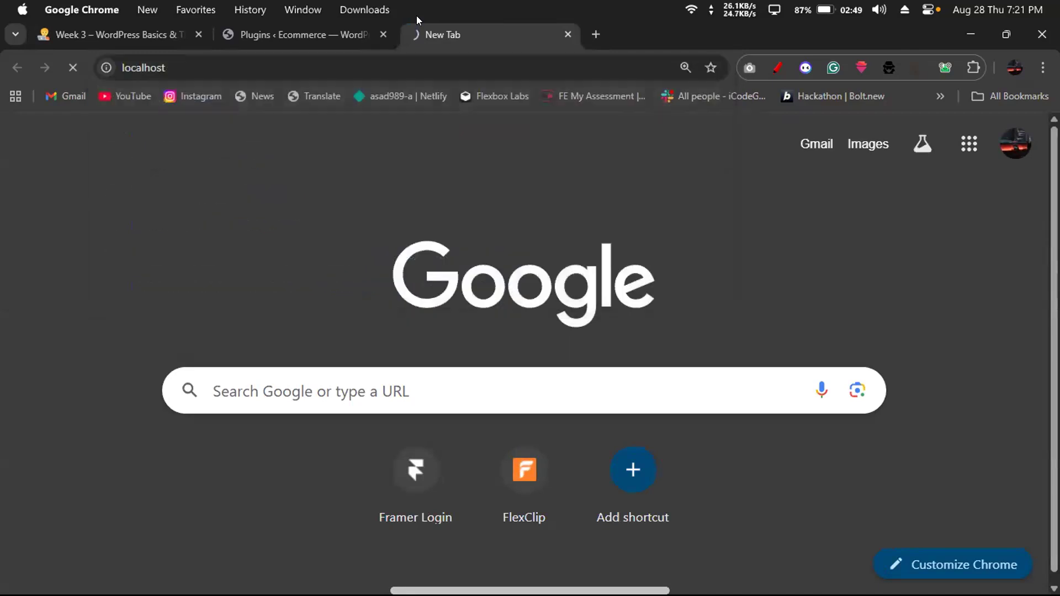
scroll(151, 502, down, 6)
scroll(152, 502, down, 9)
click(69, 545)
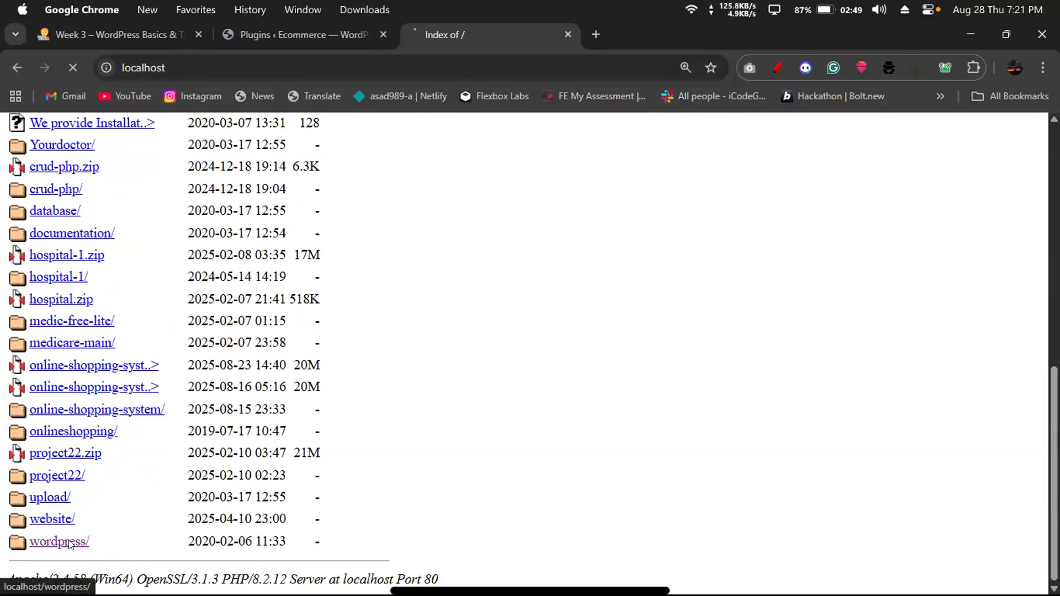
Glance at the widget notes, return to the Ecommerce storefront and open its front page in the site editor.
click(100, 28)
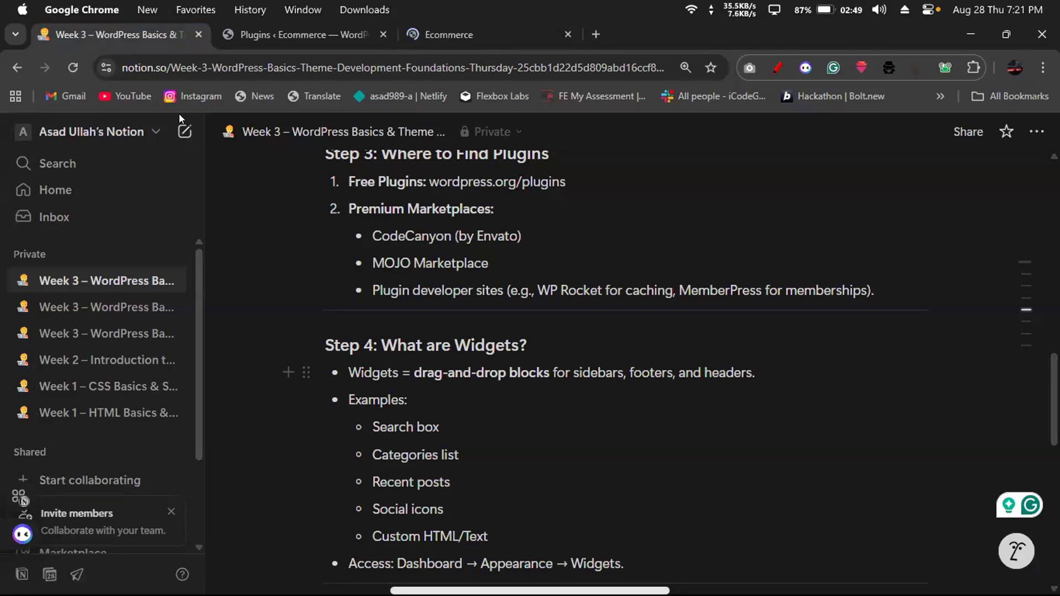
click(414, 17)
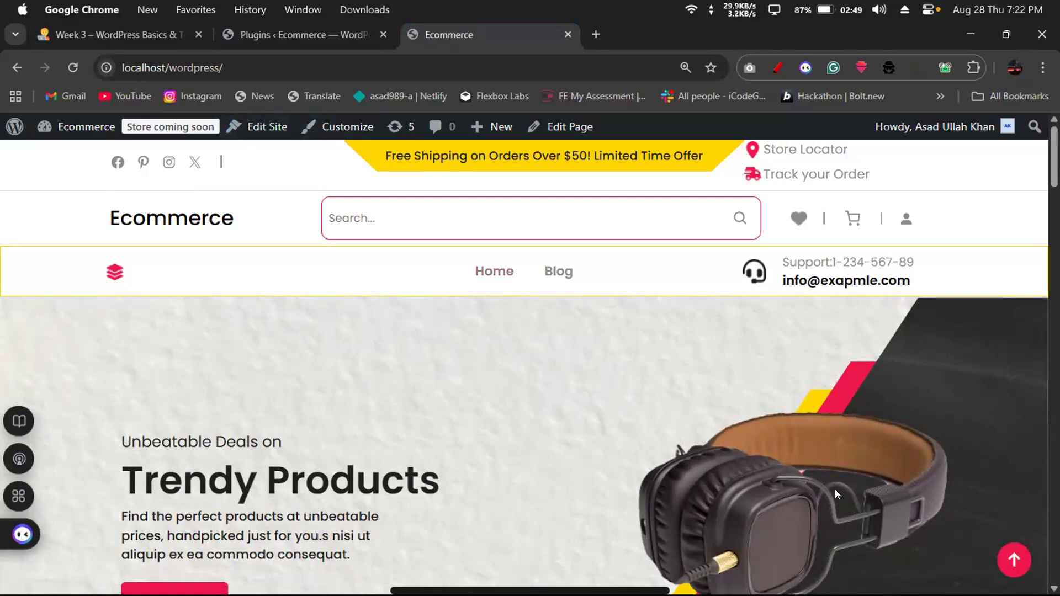
mouse_move(799, 488)
click(263, 127)
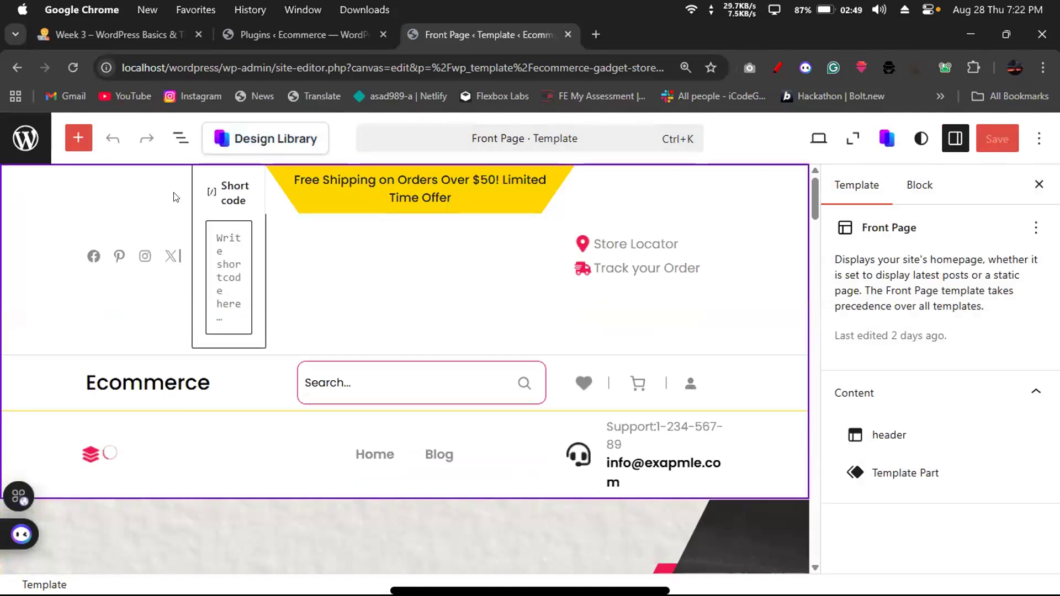
Select the header block of the Front Page template and apply the Zoom In Right animation.
click(796, 328)
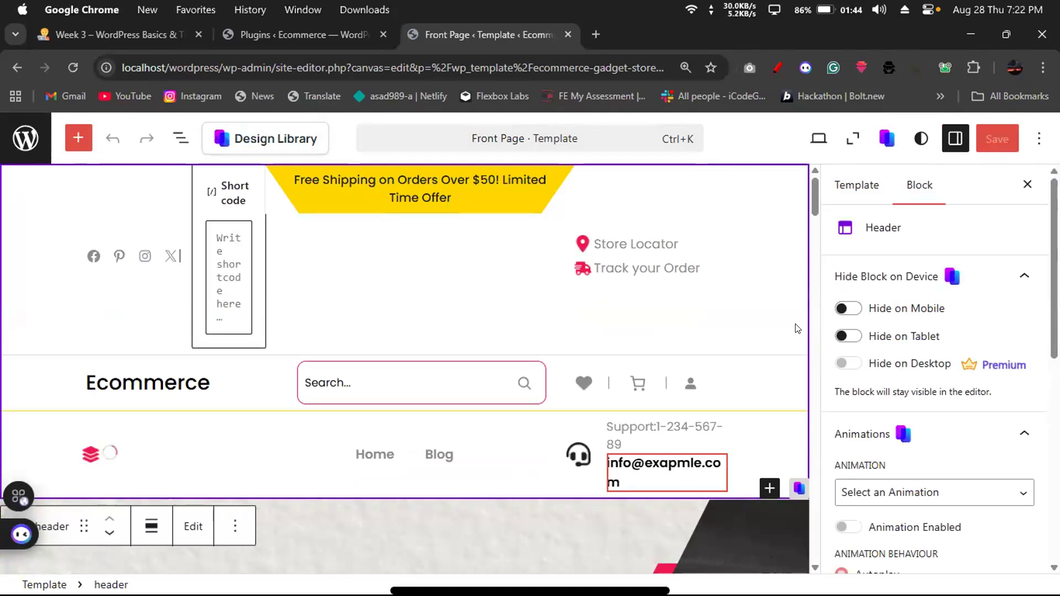
click(905, 492)
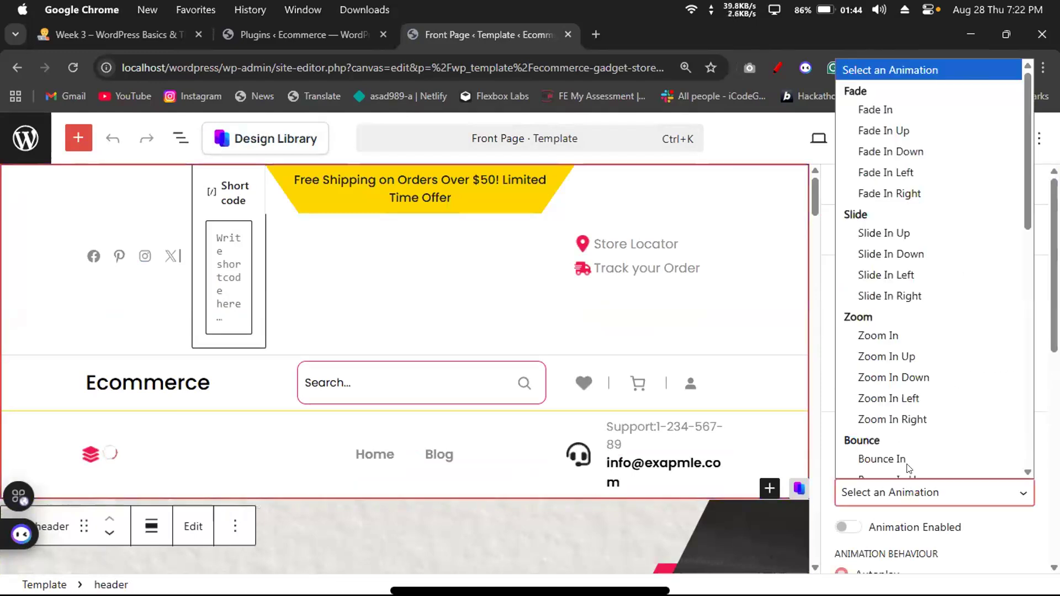
click(901, 418)
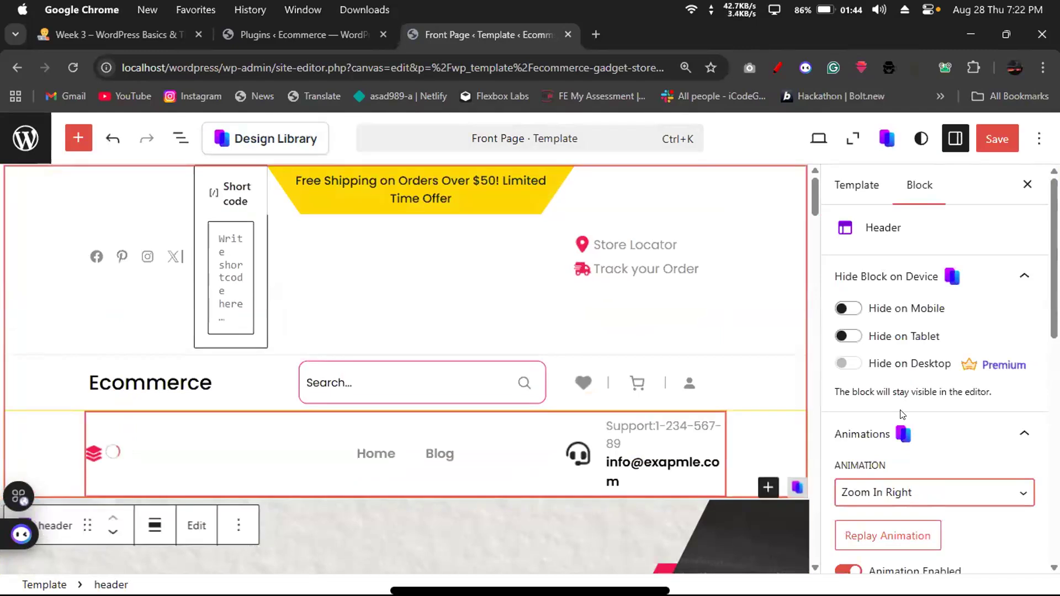
Try the Zoom In Down animation on the header block, and settle on Zoom In instead.
click(891, 491)
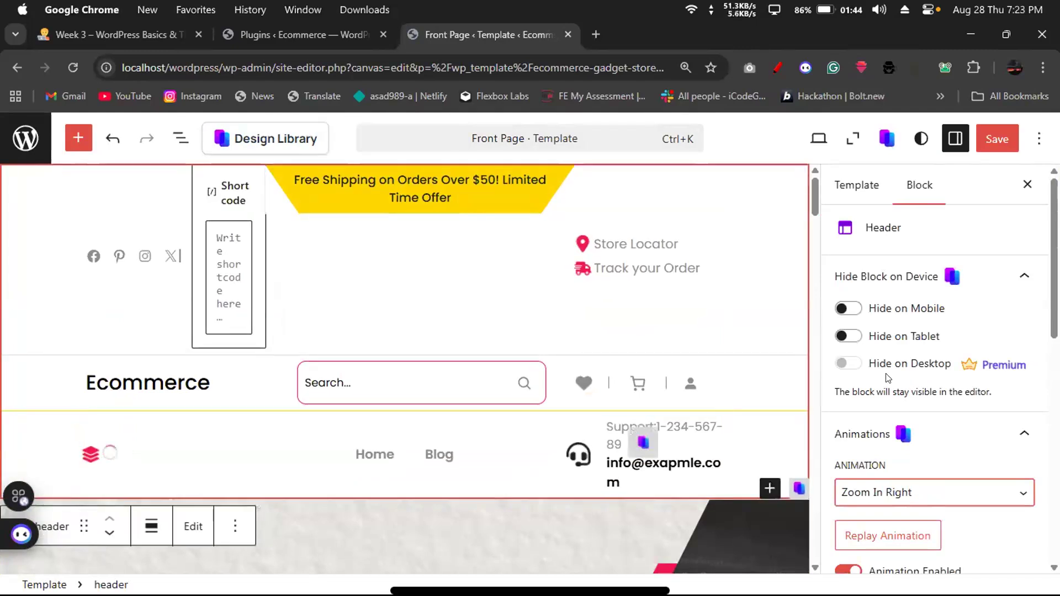
click(887, 366)
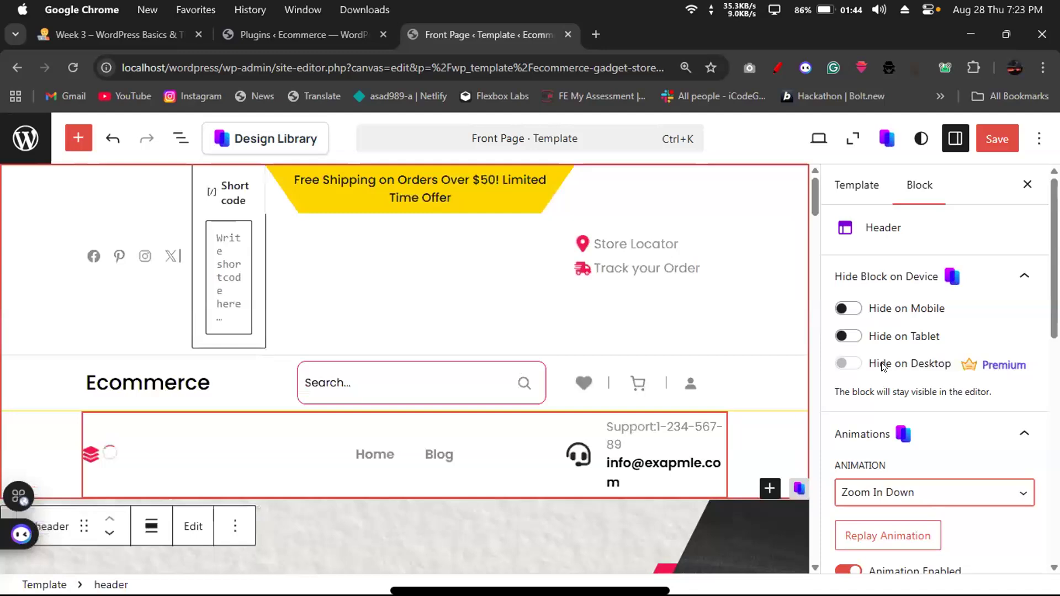
click(890, 494)
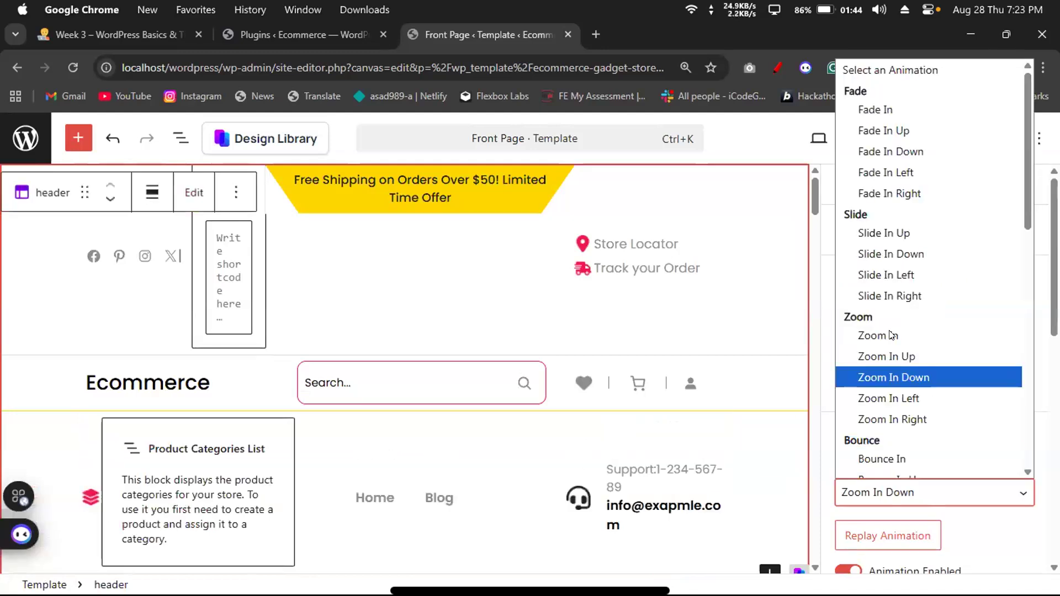
key(Up)
key(Up)
key(Return)
Give the headphones image in the hero section the Rounded style and a black-and-white duotone filter.
scroll(901, 320, down, 2)
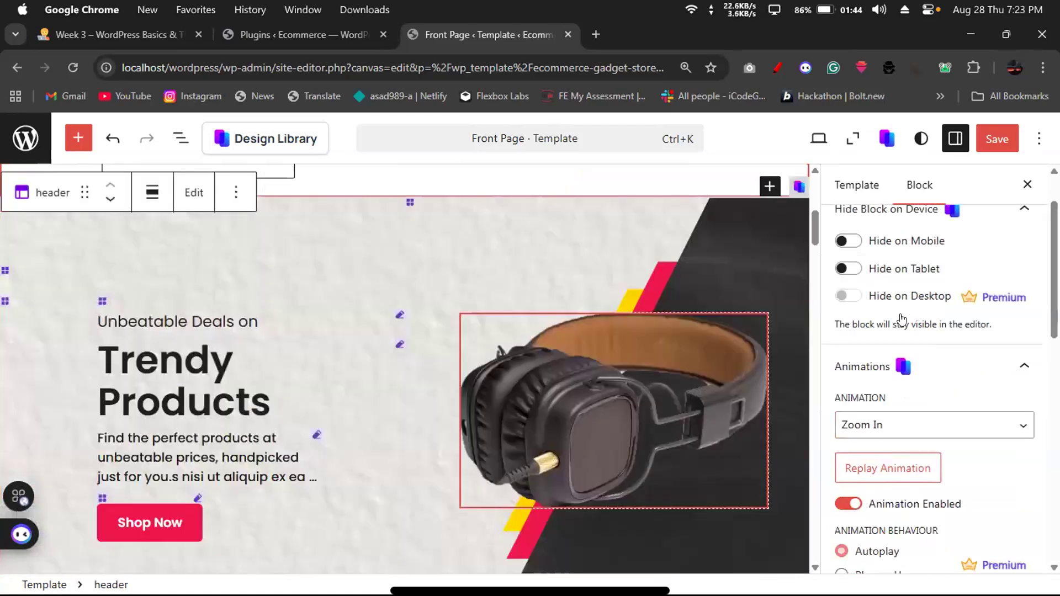
click(614, 410)
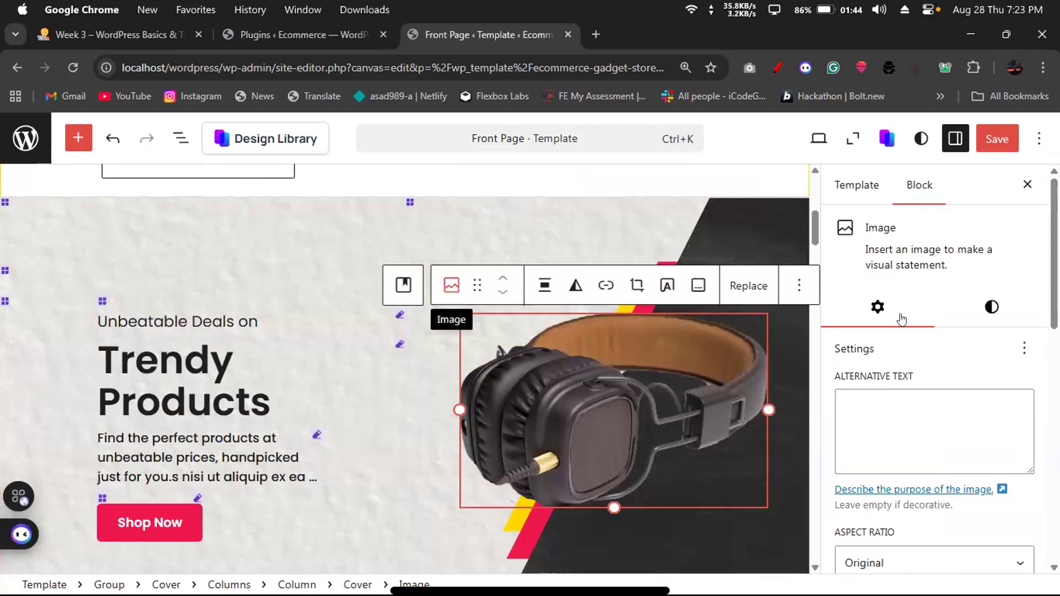
key(Return)
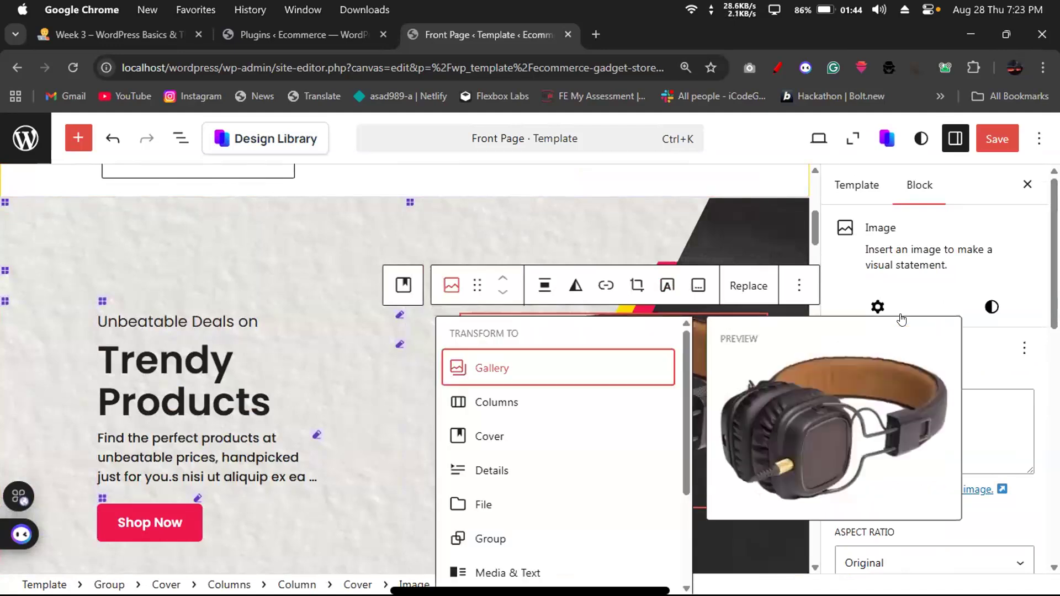
key(Down)
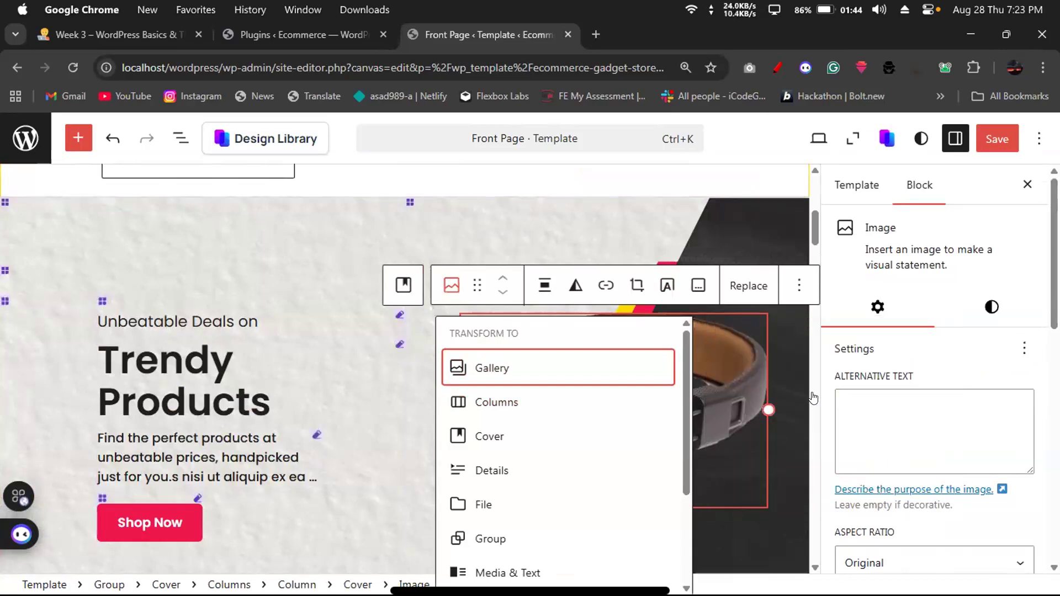
key(Down)
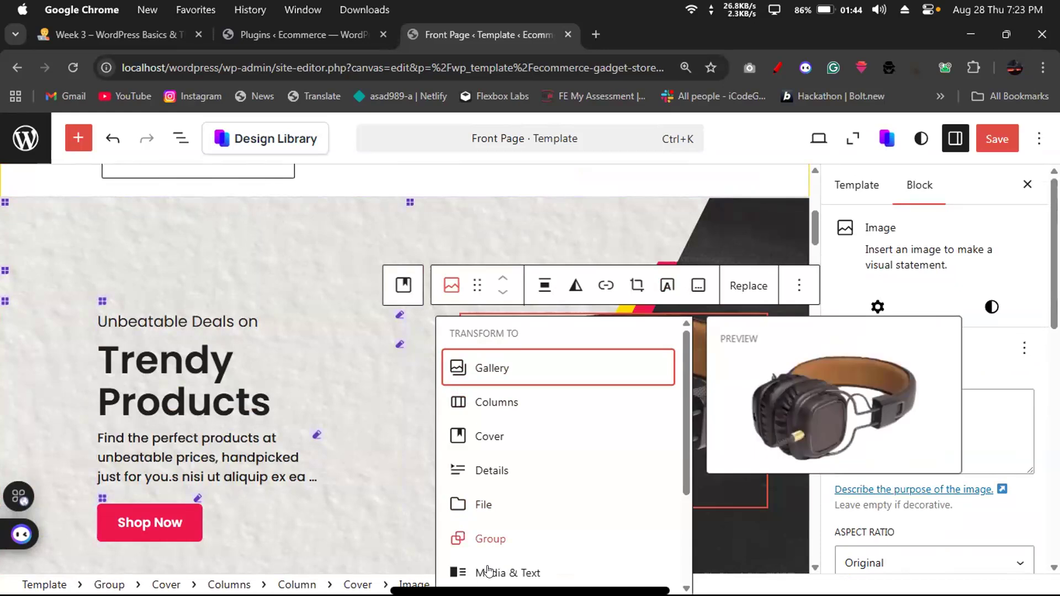
scroll(488, 570, down, 3)
scroll(488, 554, down, 1)
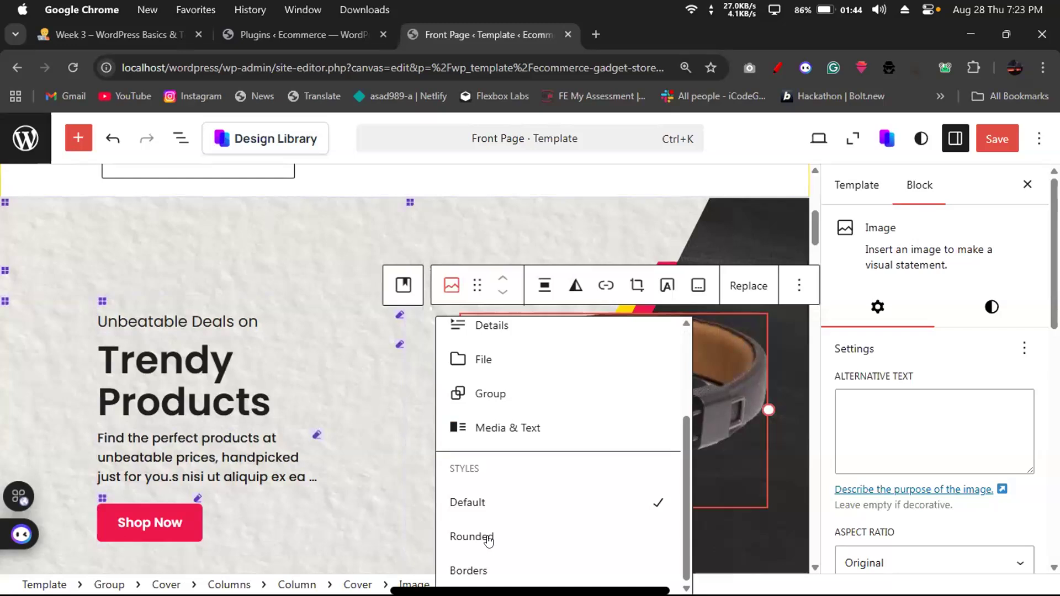
click(487, 537)
drag(499, 507, 530, 407)
click(575, 285)
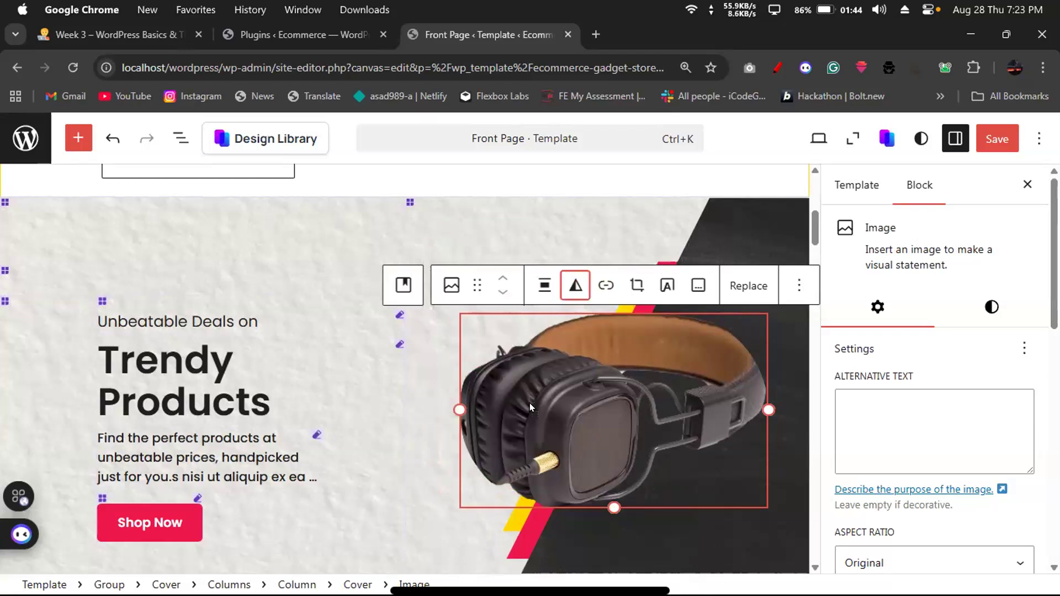
click(619, 416)
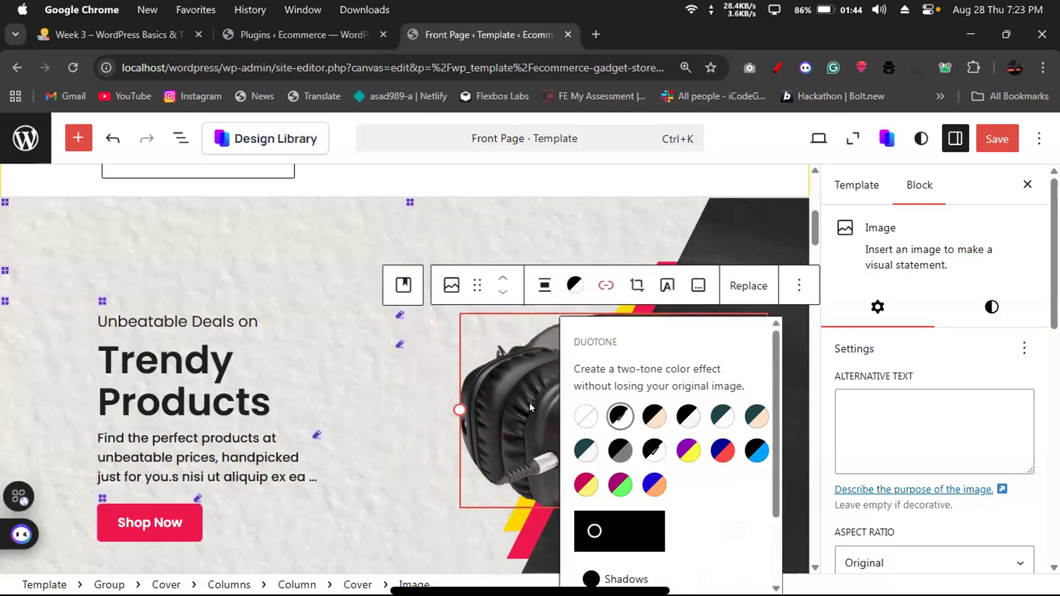
Try Wide width, Full width and left alignment on the headphones image, and return it to centre alignment.
click(544, 285)
click(595, 381)
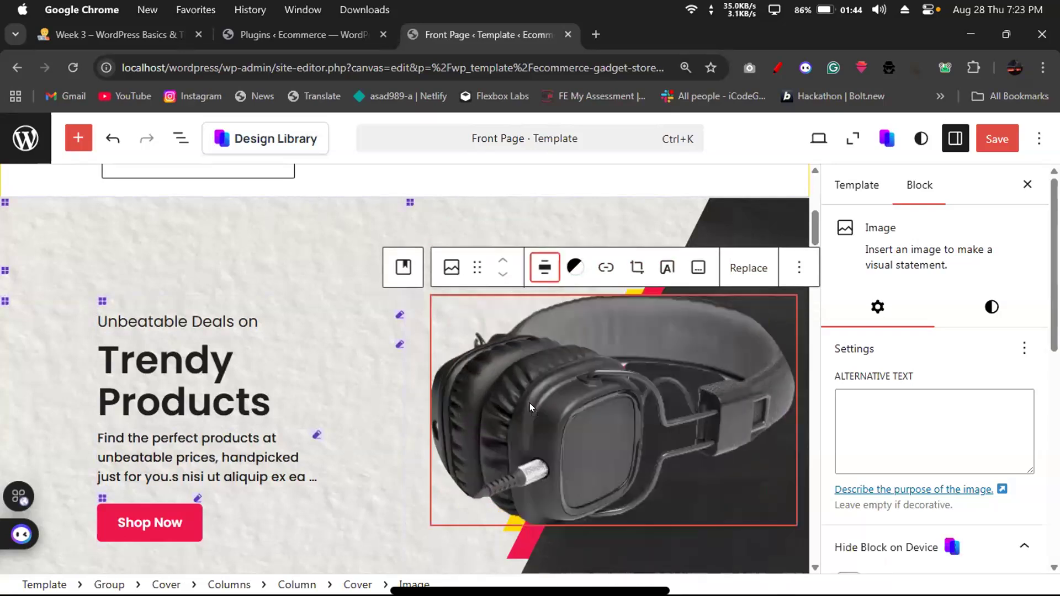
click(544, 267)
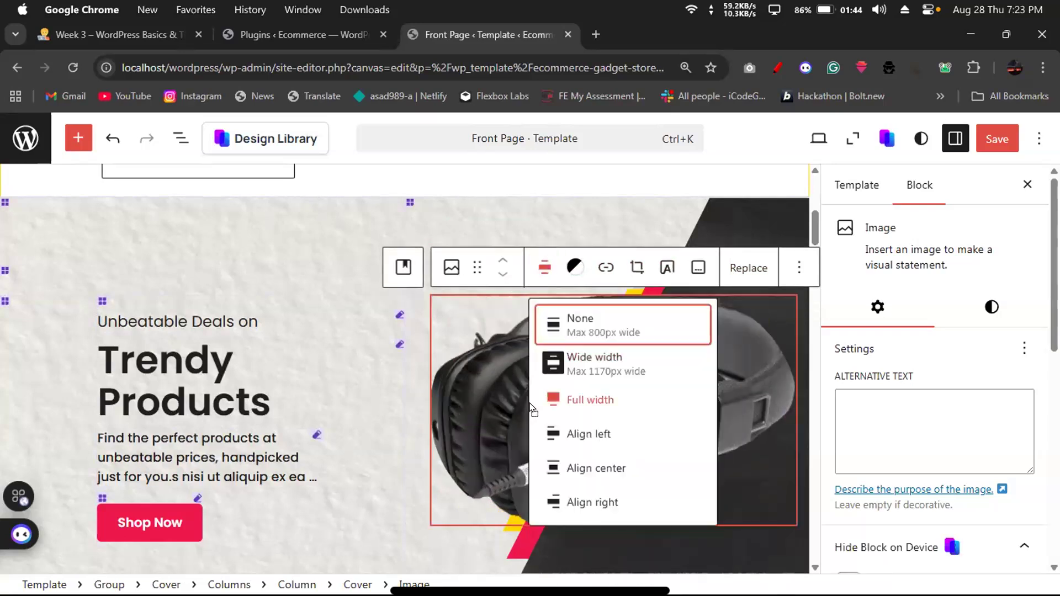
click(587, 399)
click(544, 267)
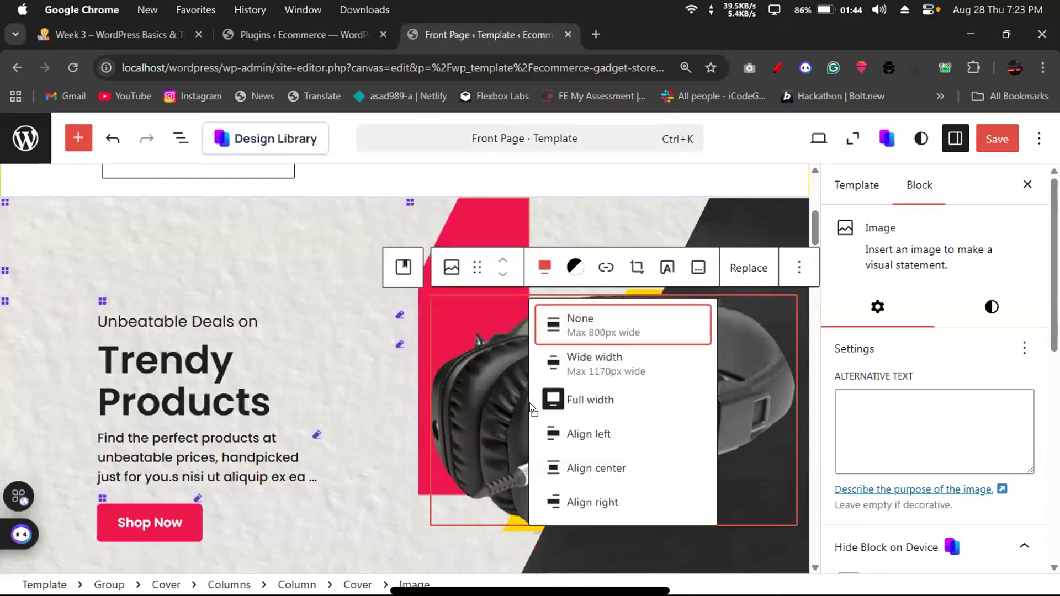
click(587, 434)
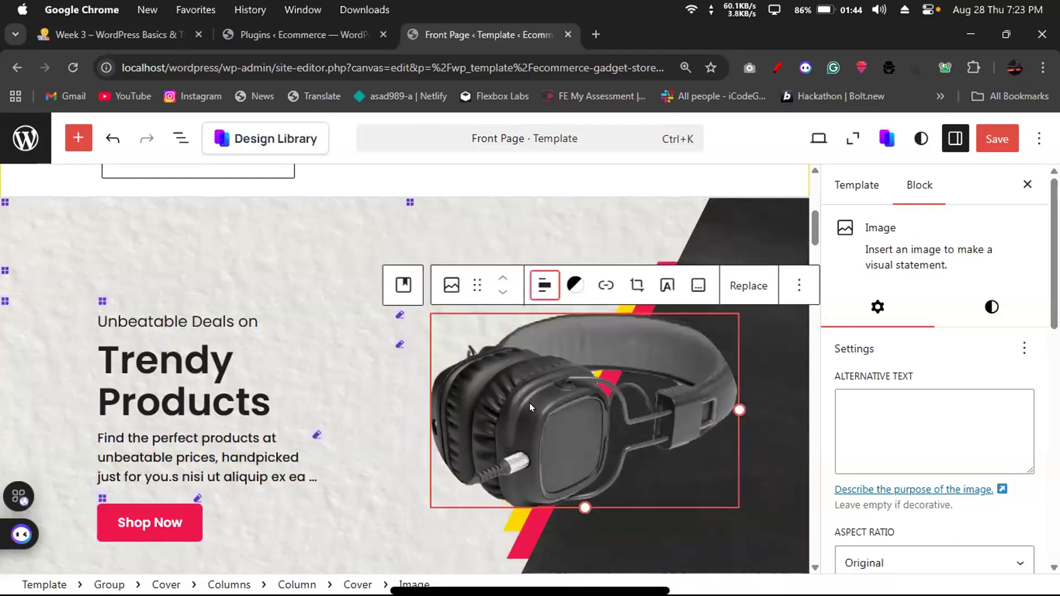
click(544, 286)
key(Return)
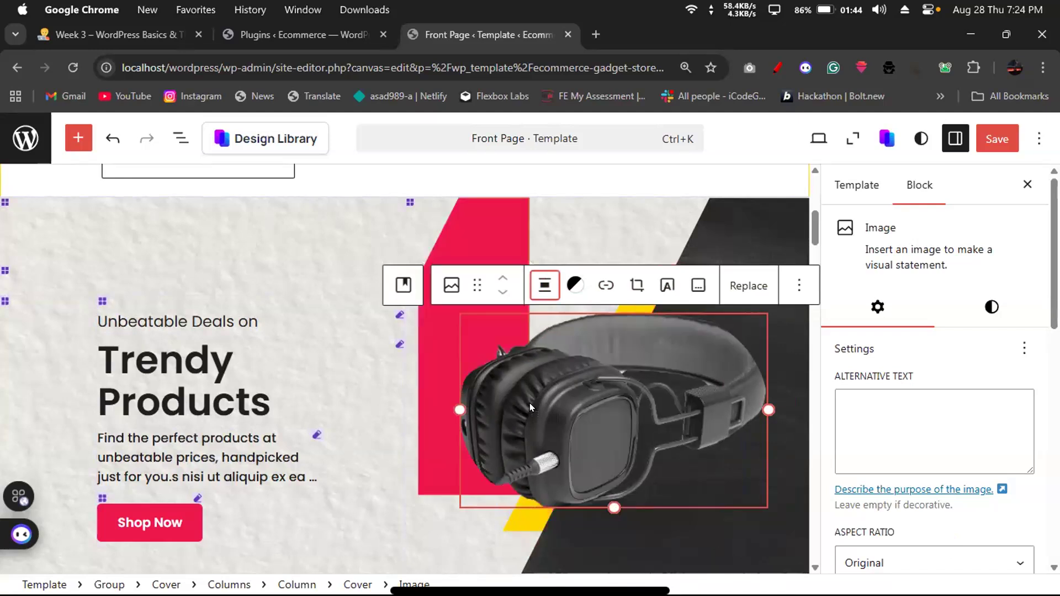
Replace the word Trendy in the hero heading with EAR so that it reads EAR Products.
double_click(214, 360)
click(253, 367)
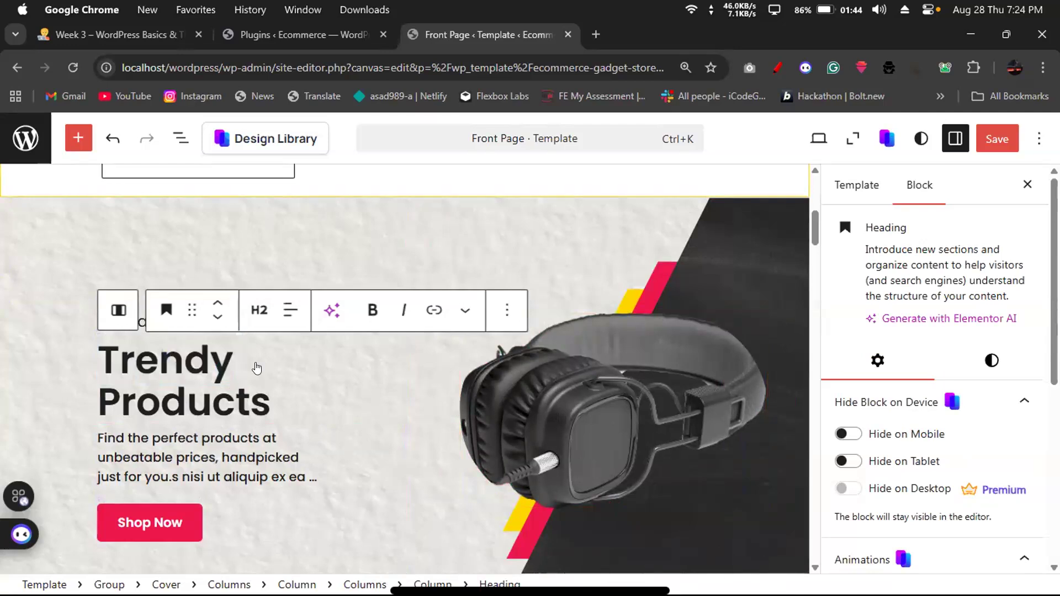
key(BackSpace)
key(BackSpace)
key(BackSpace)
key(BackSpace)
key(BackSpace)
key(BackSpace)
key(BackSpace)
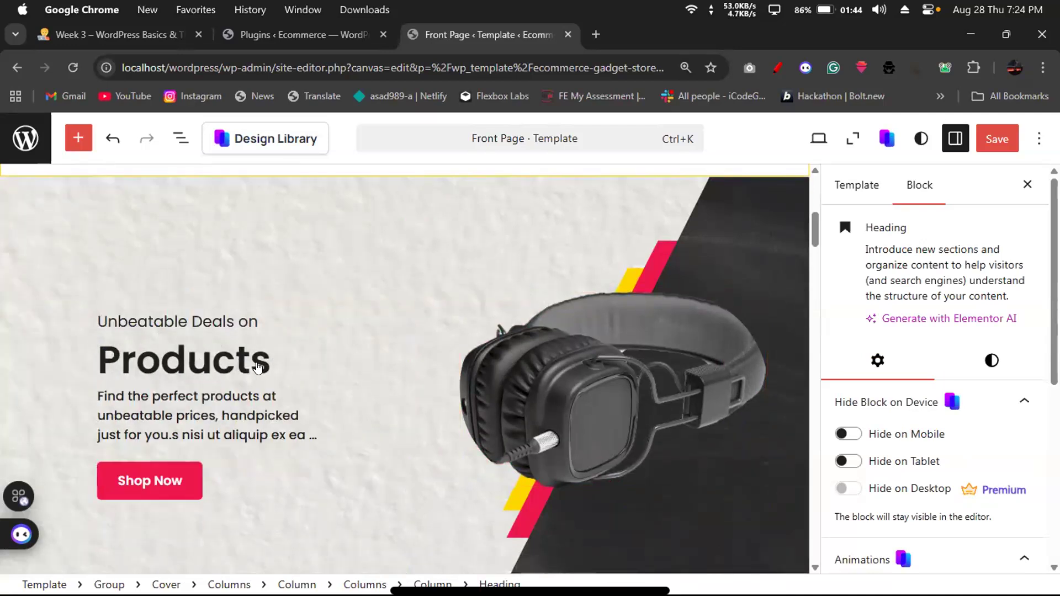
text(E)
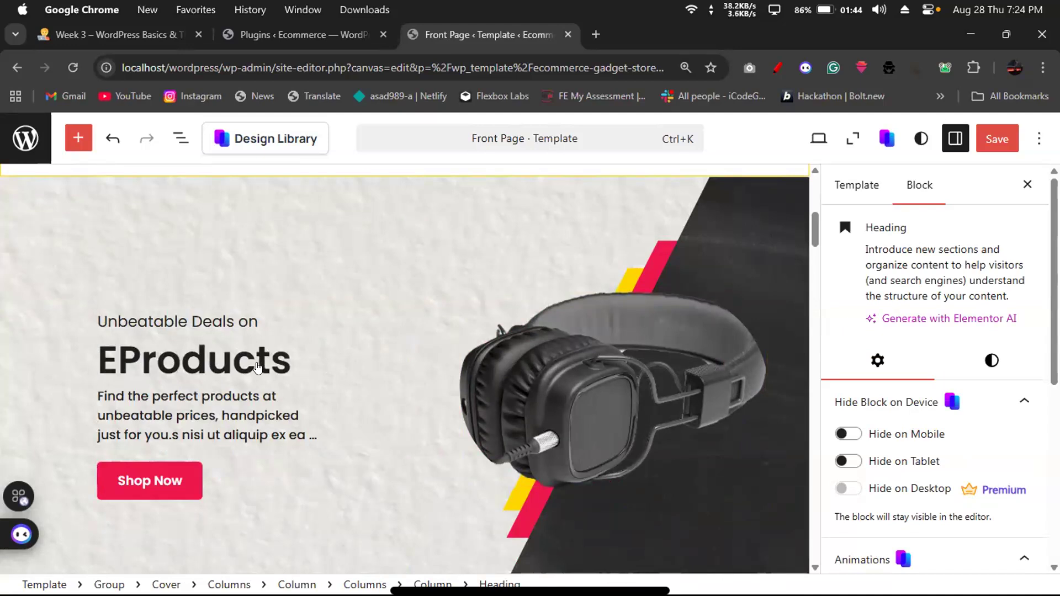
text(a)
key(BackSpace)
text(AR)
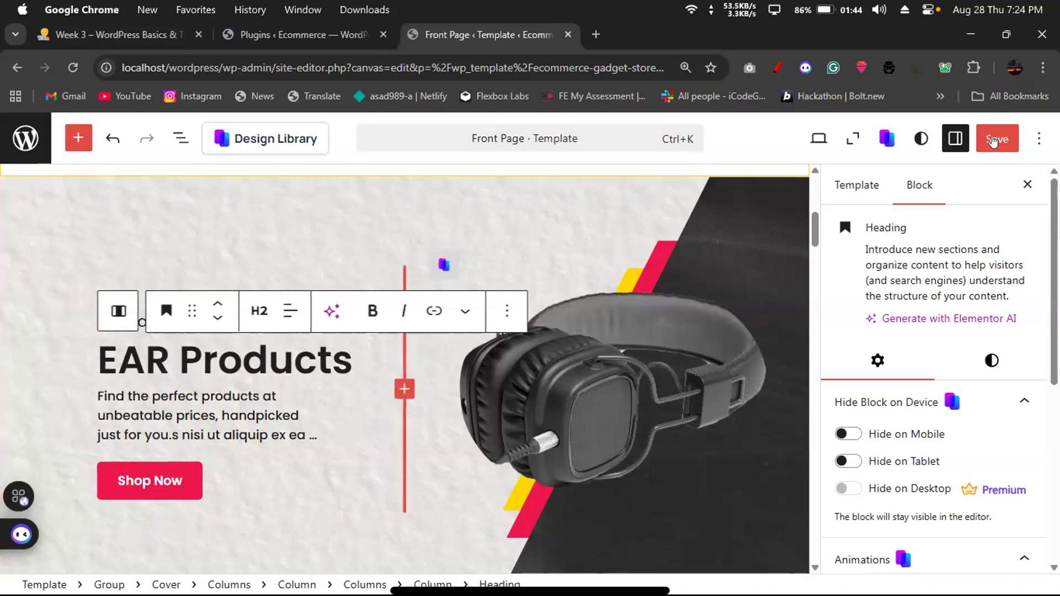
Save the Front Page template and go back to the Ecommerce storefront.
click(993, 142)
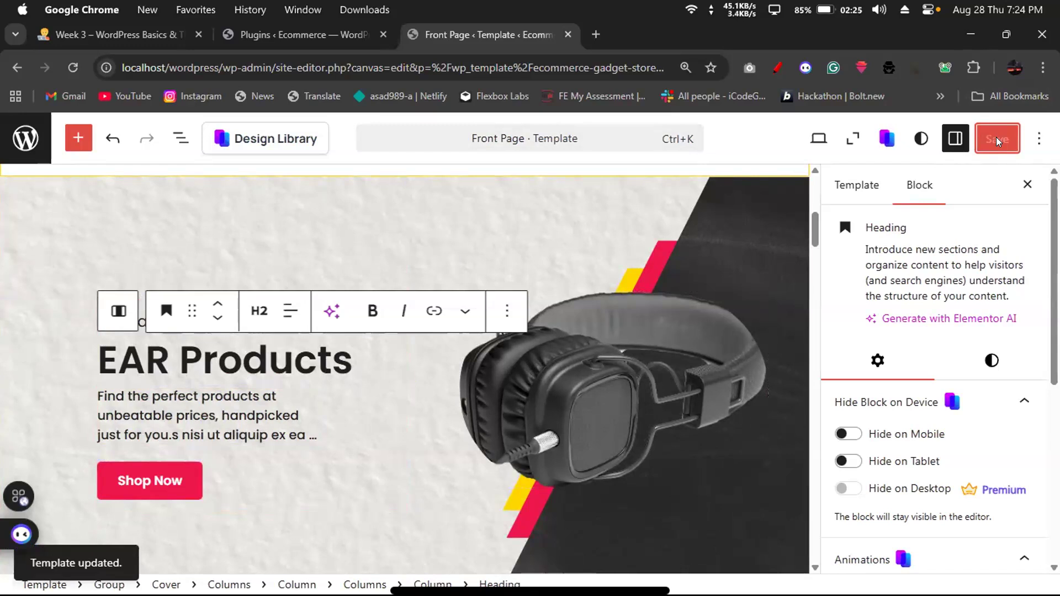
click(95, 576)
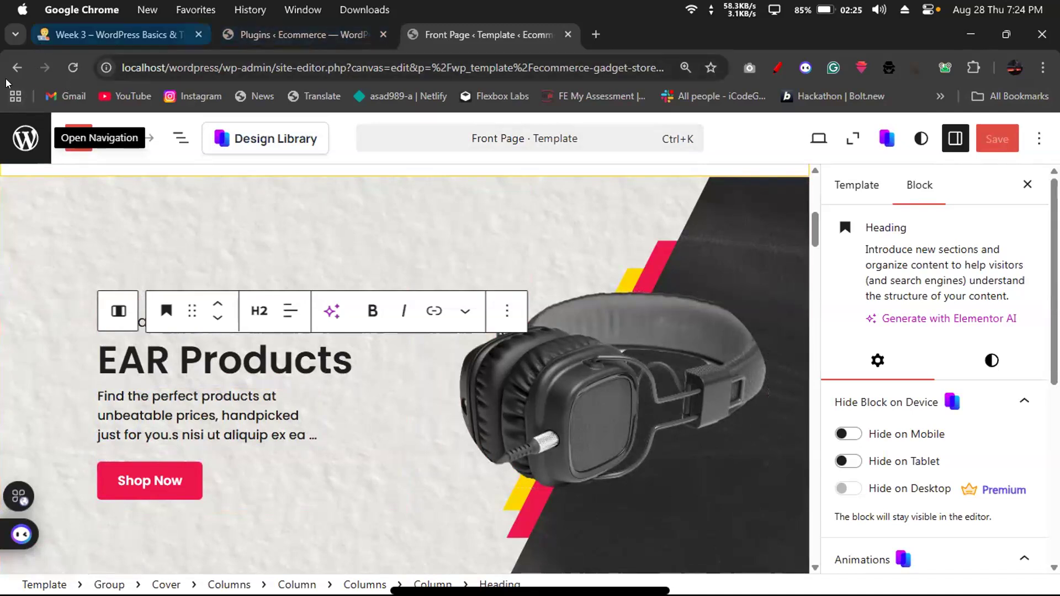
click(17, 68)
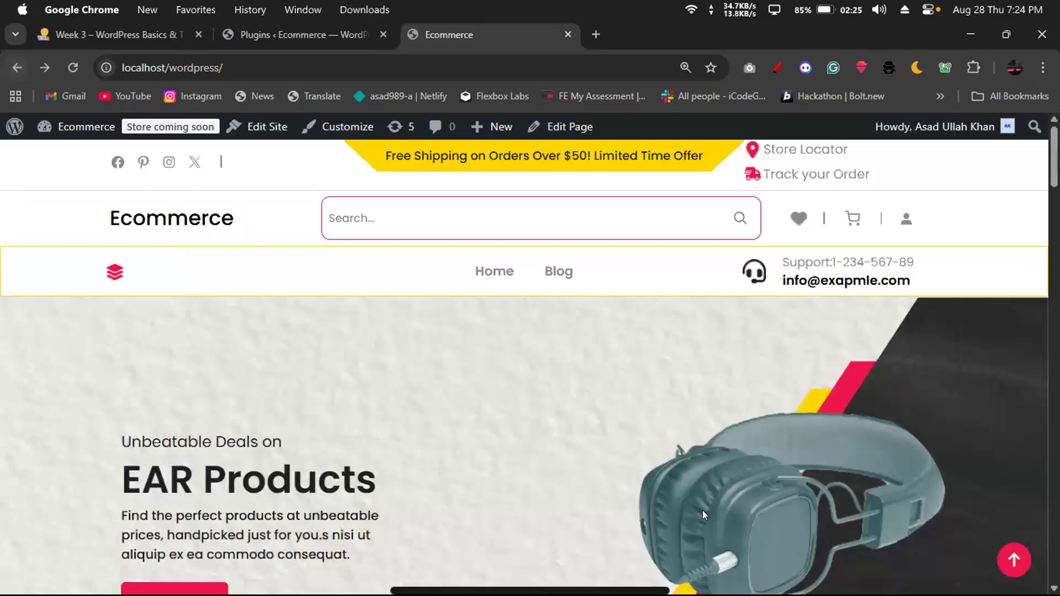
Examine the storefront's header, the EAR Products hero with its Shop Now link, and the Today's Top Picks section.
mouse_move(702, 510)
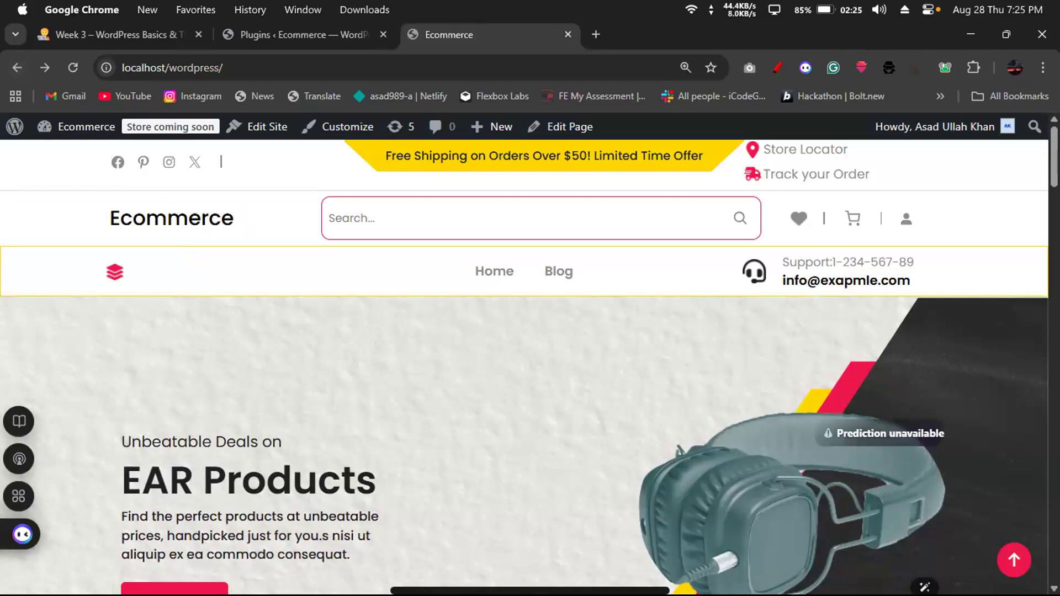
scroll(529, 368, down, 1)
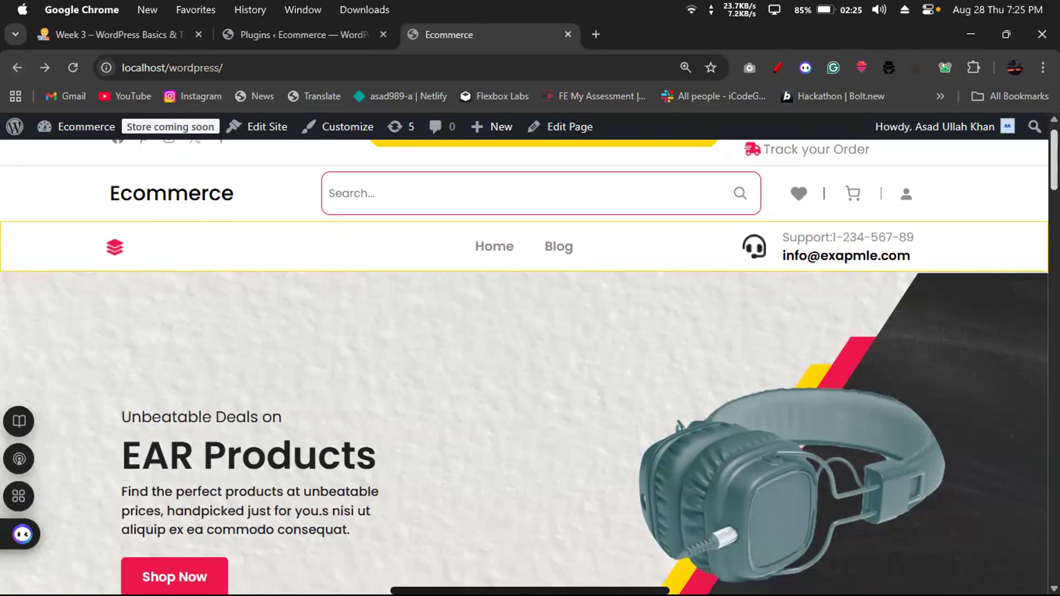
scroll(529, 368, down, 1)
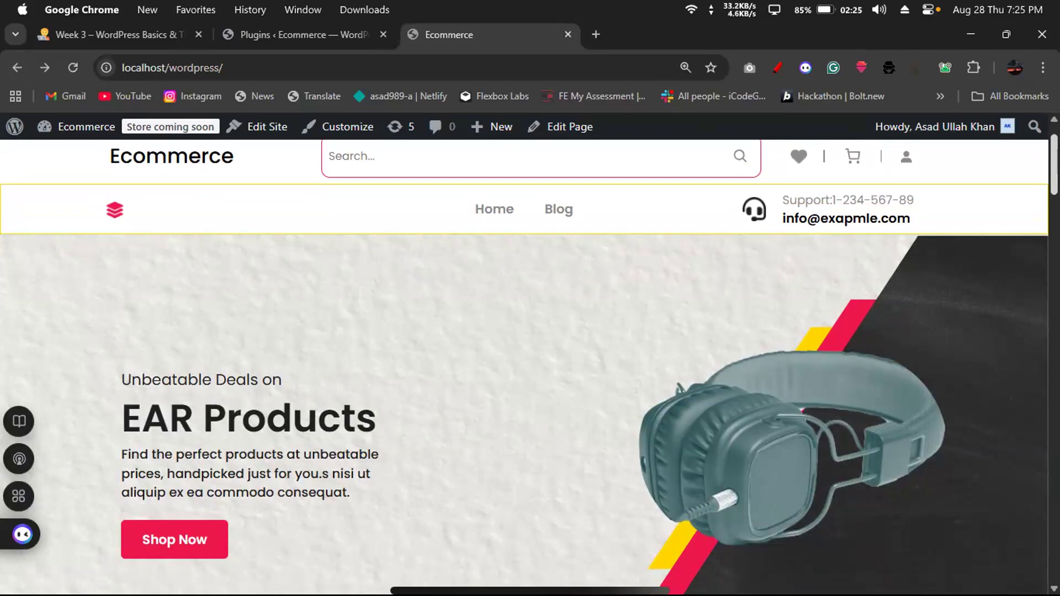
scroll(529, 368, down, 1)
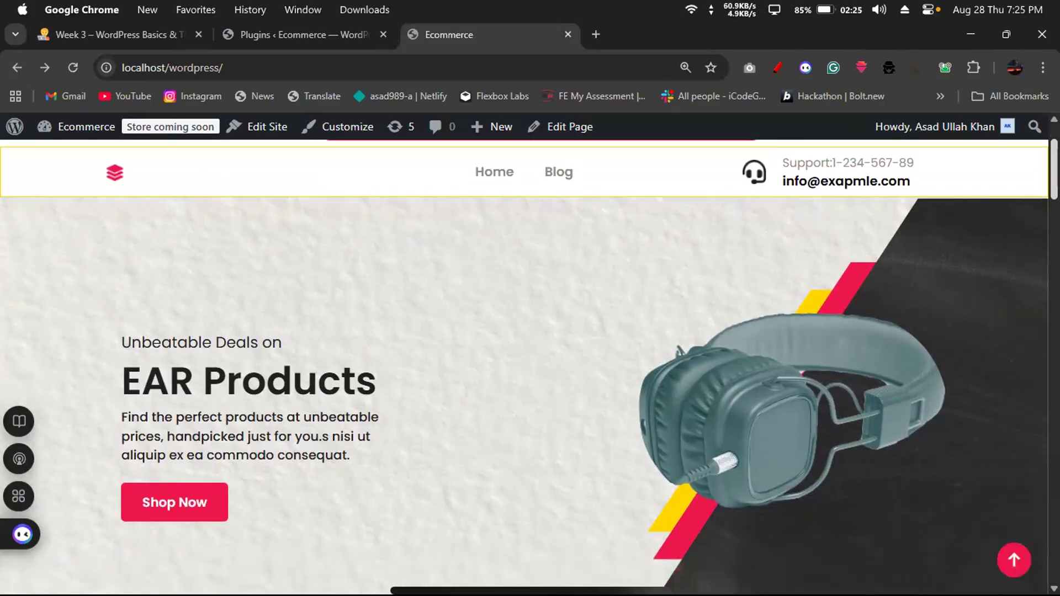
scroll(529, 368, up, 1)
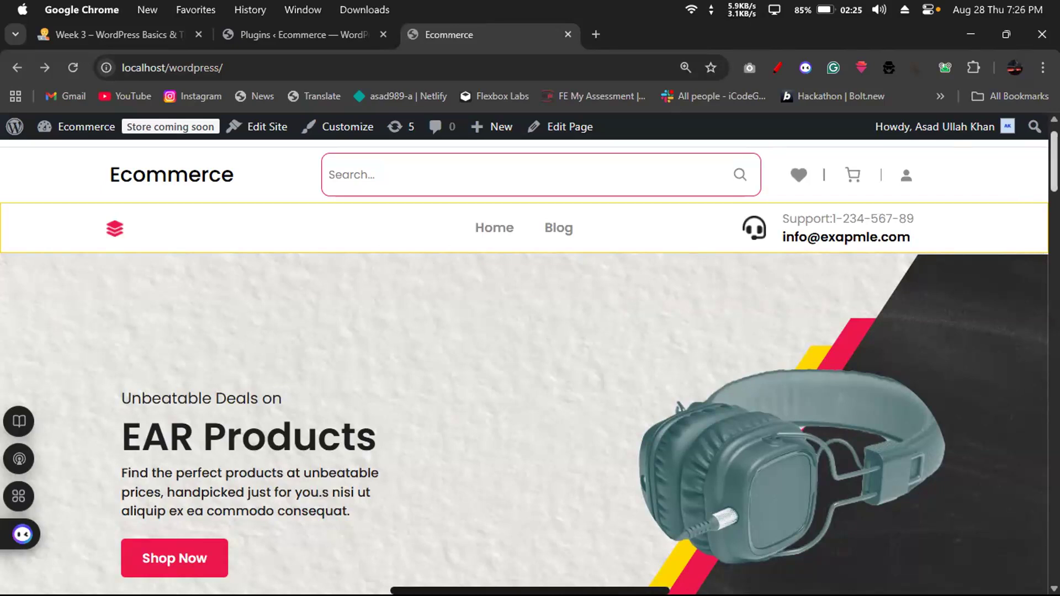
scroll(968, 218, down, 2)
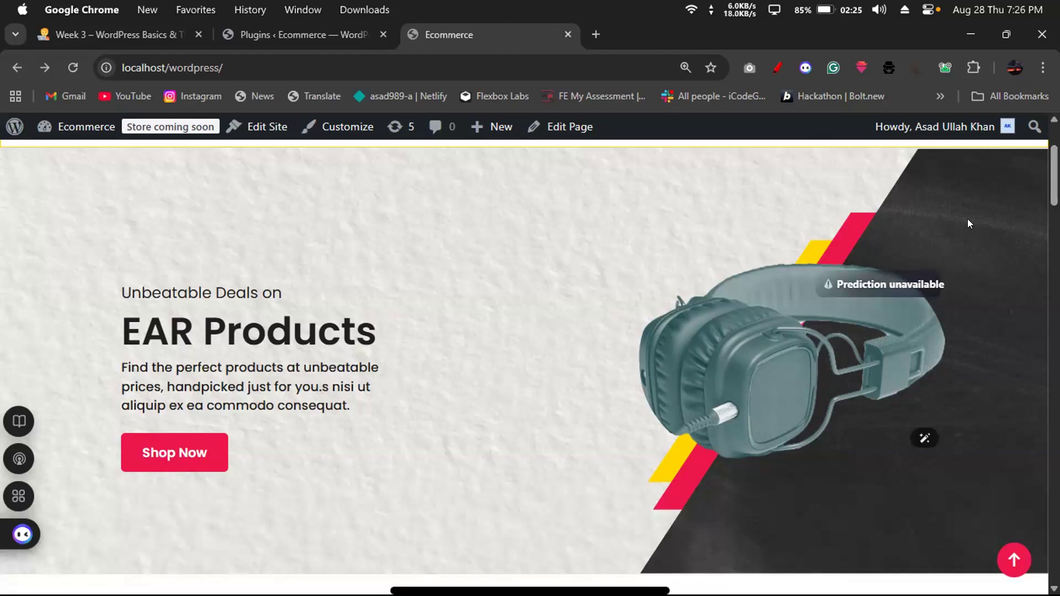
scroll(1040, 165, up, 3)
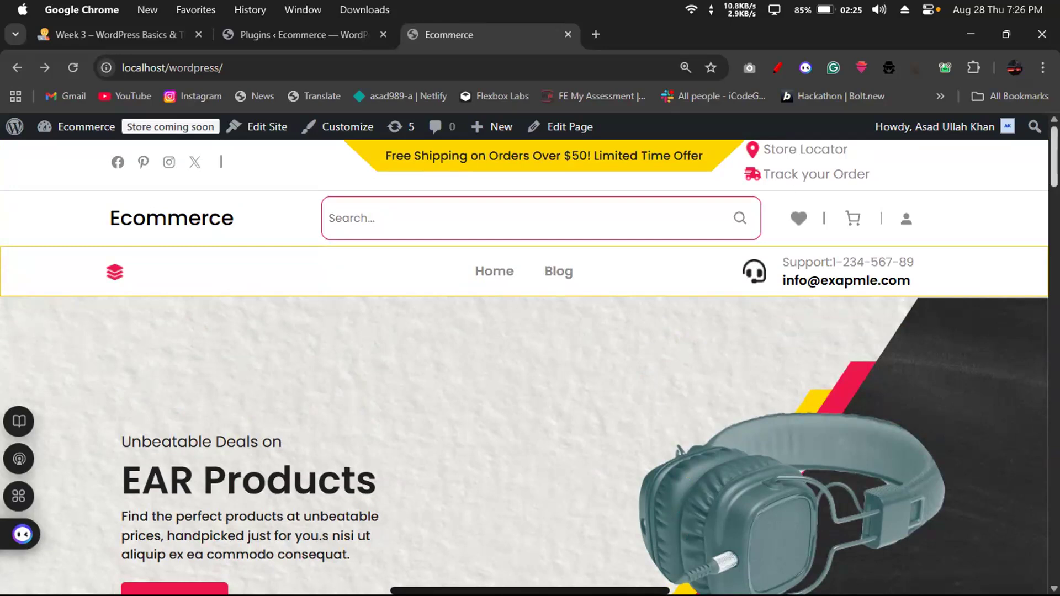
scroll(822, 210, down, 2)
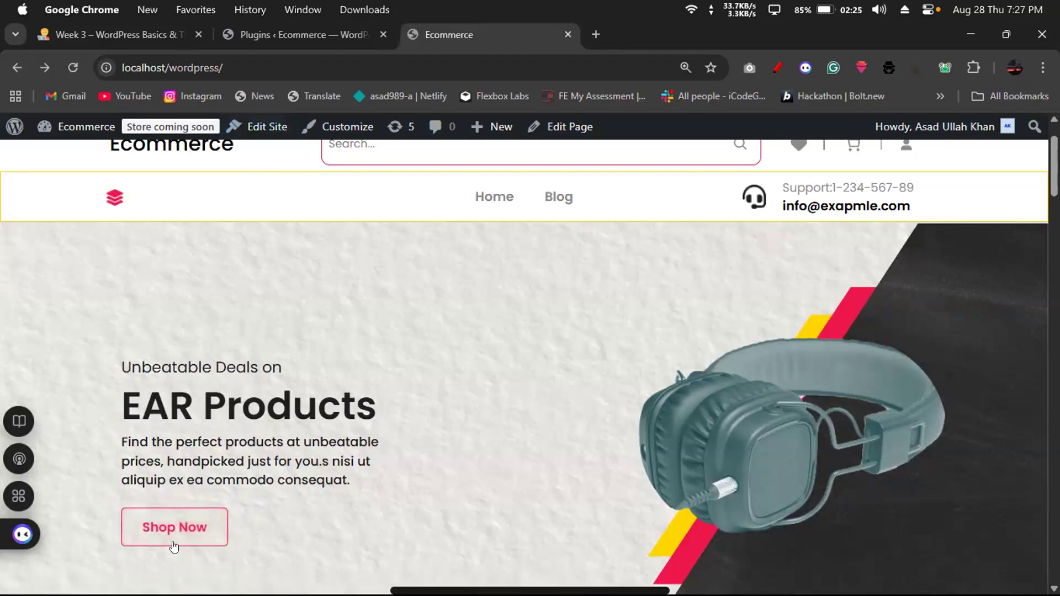
click(188, 524)
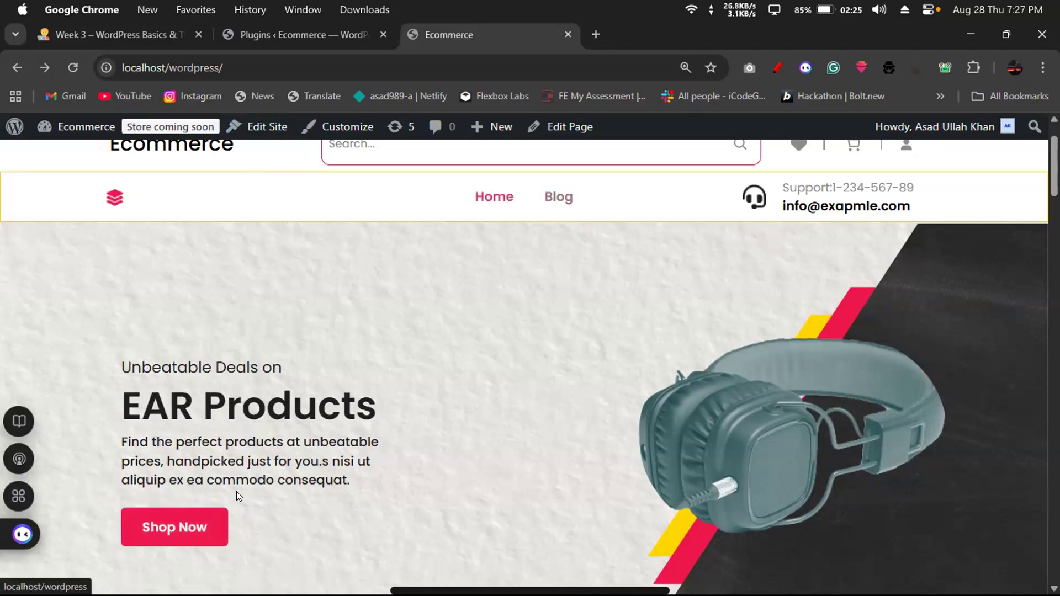
scroll(237, 491, down, 4)
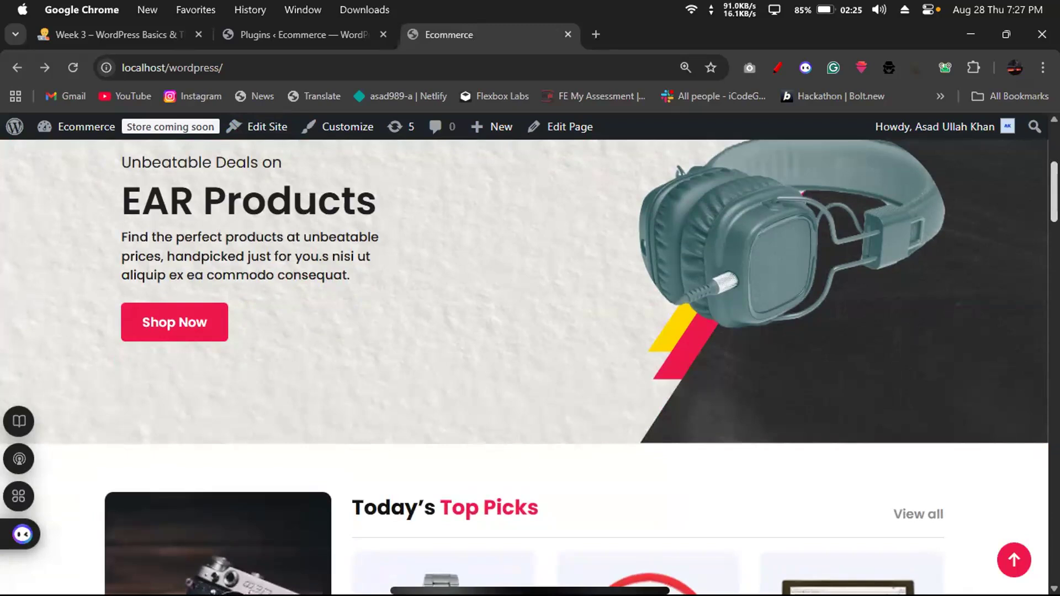
scroll(187, 346, down, 3)
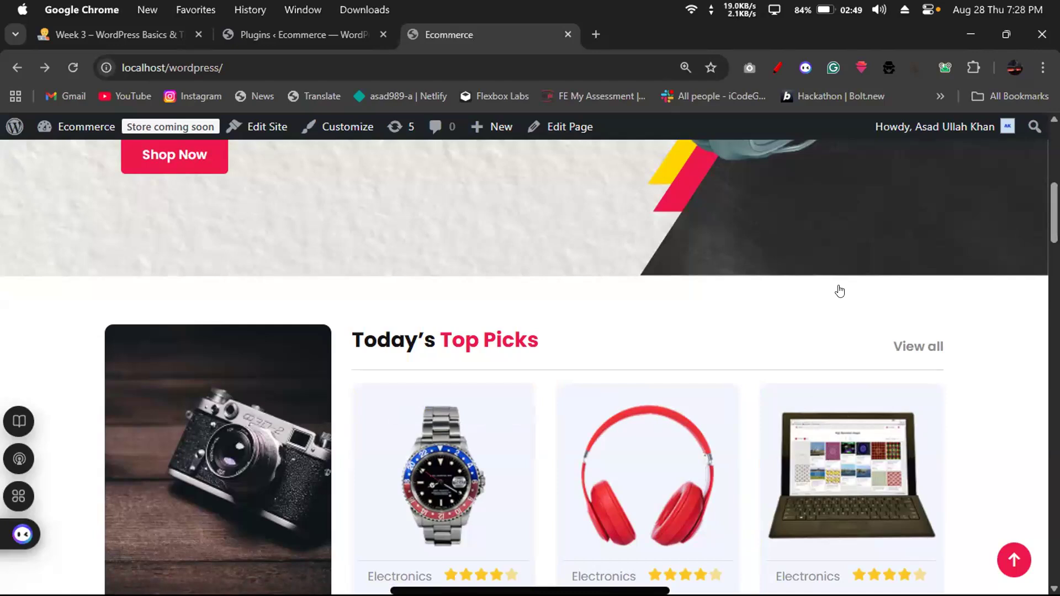
mouse_move(794, 231)
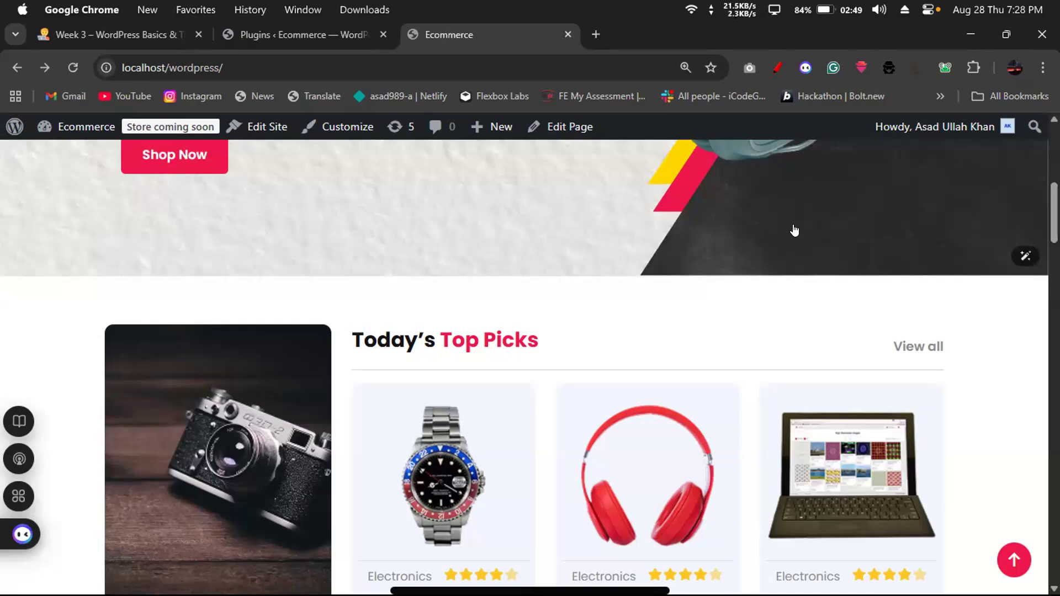
Compare the storefront's header search box and EAR Products hero with the Step 4 widget examples in the Week 3 notes.
scroll(828, 279, up, 3)
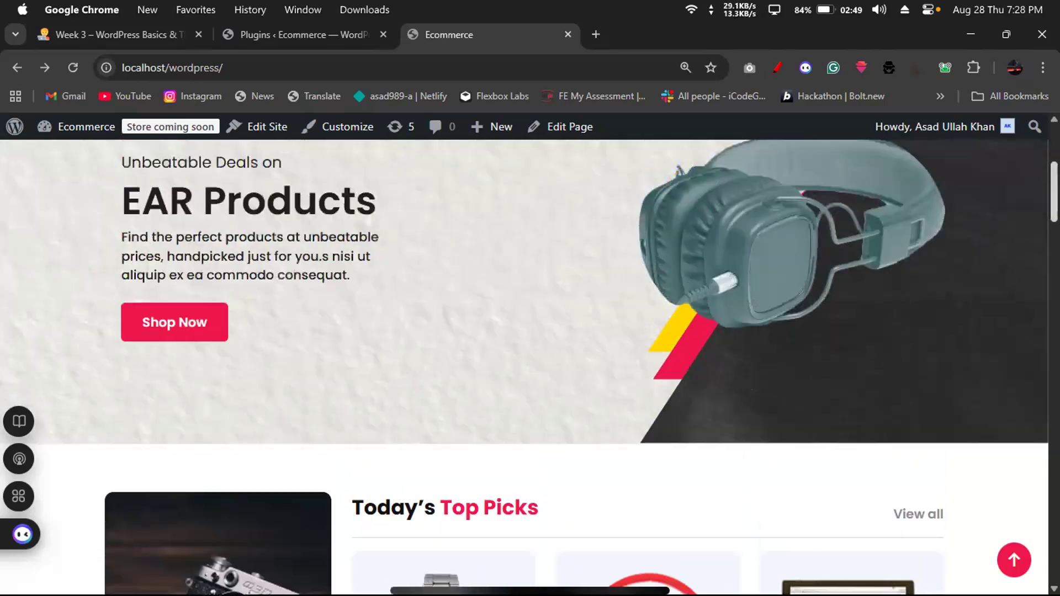
scroll(829, 279, up, 4)
click(92, 28)
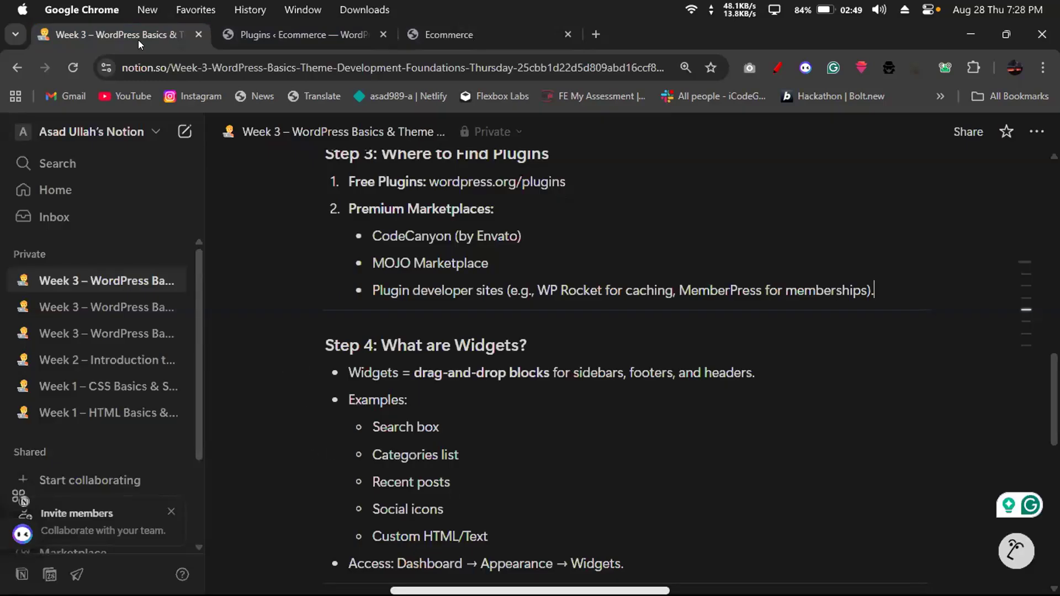
key(Return)
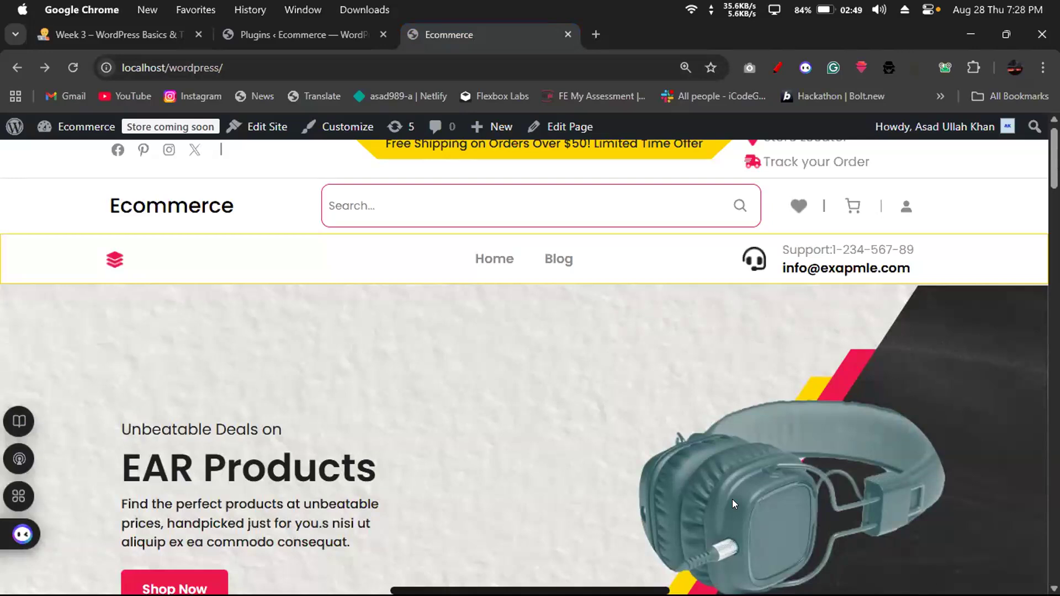
click(43, 39)
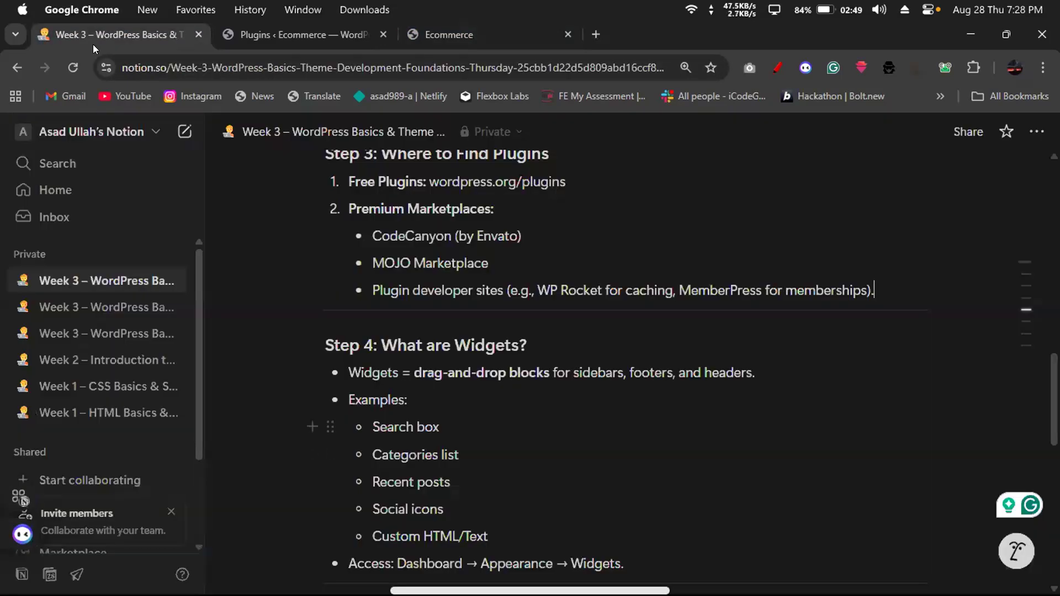
click(431, 34)
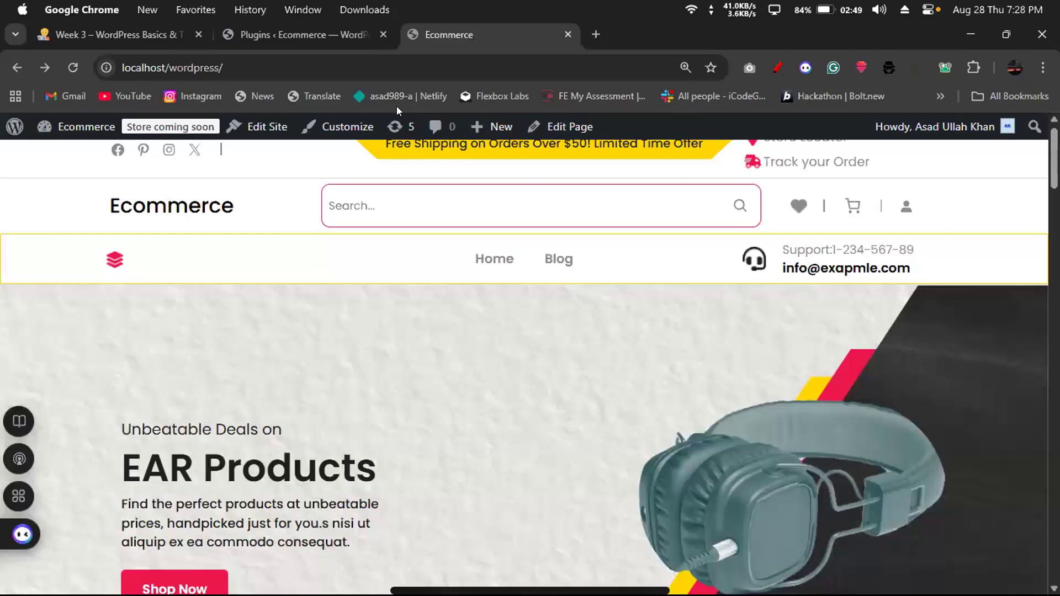
key(Down)
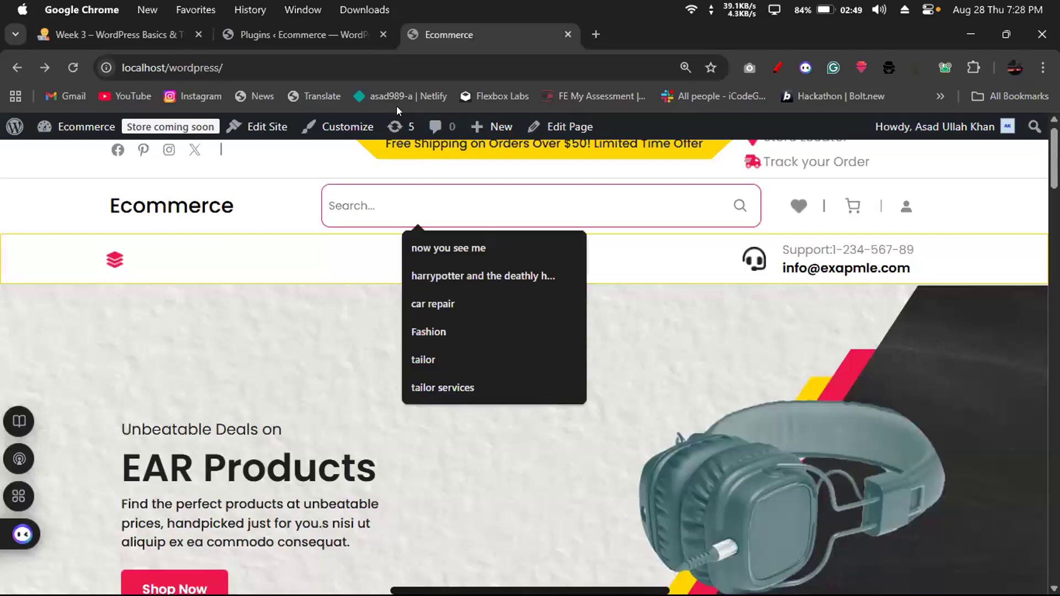
key(Escape)
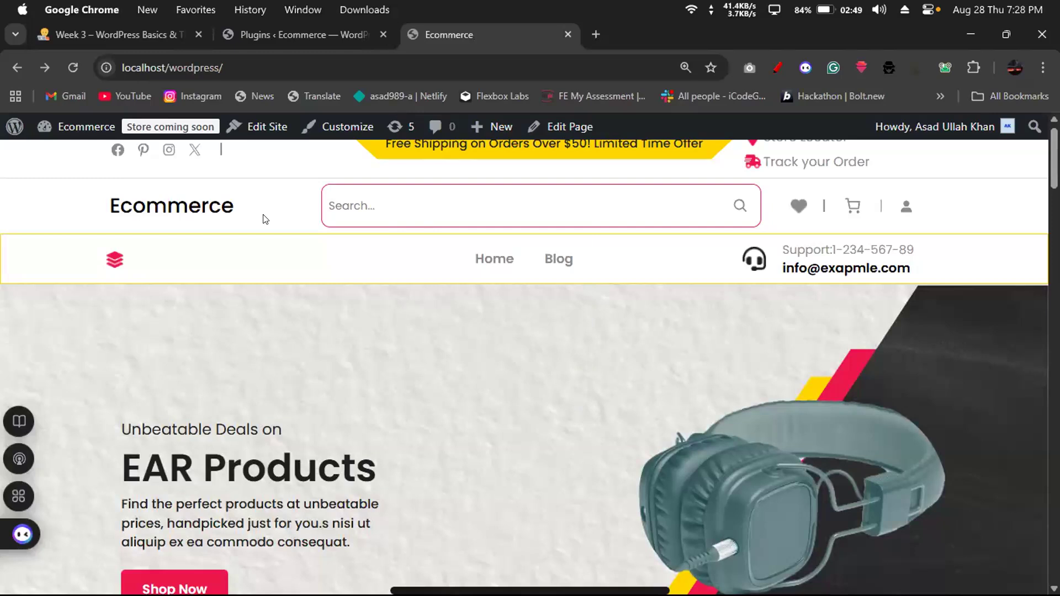
click(156, 38)
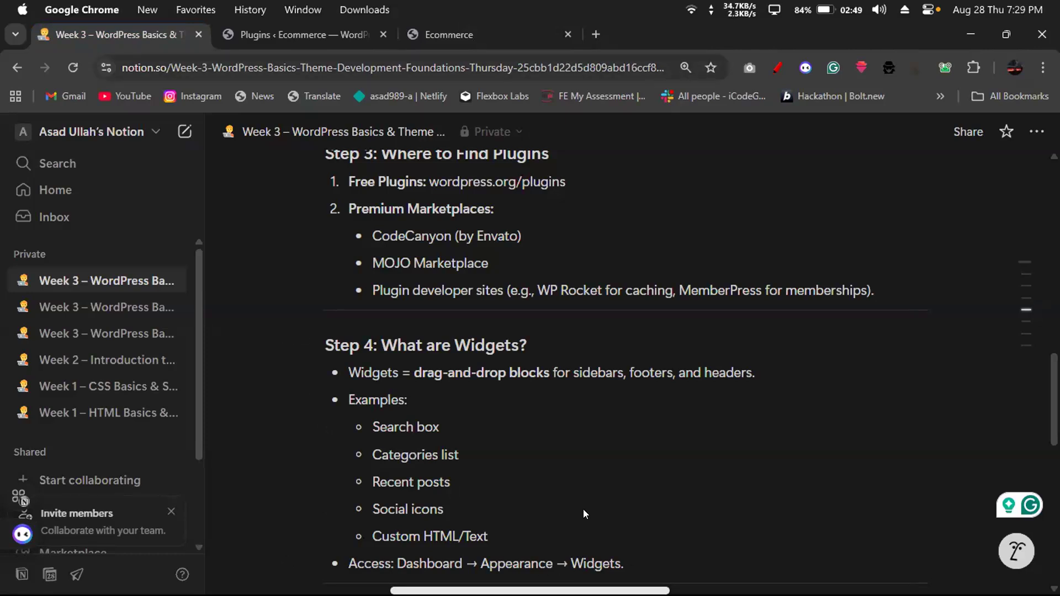
Open the Themes page in the WordPress dashboard and look through the installed themes, from Ecommerce Gadget Store to Woodworking Workshop.
key(ctrl+Tab)
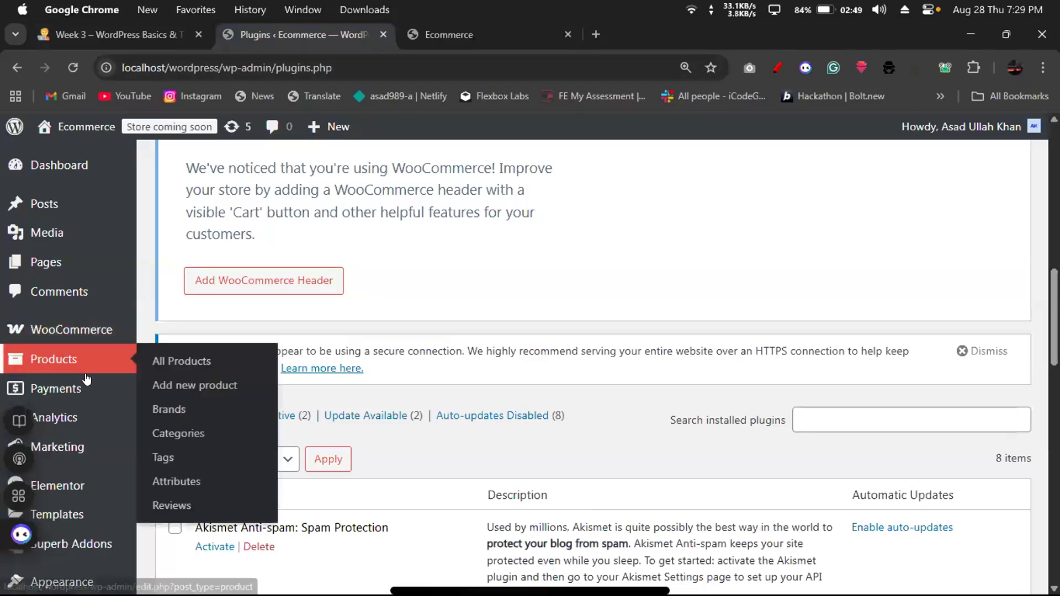
scroll(85, 387, down, 8)
mouse_move(47, 330)
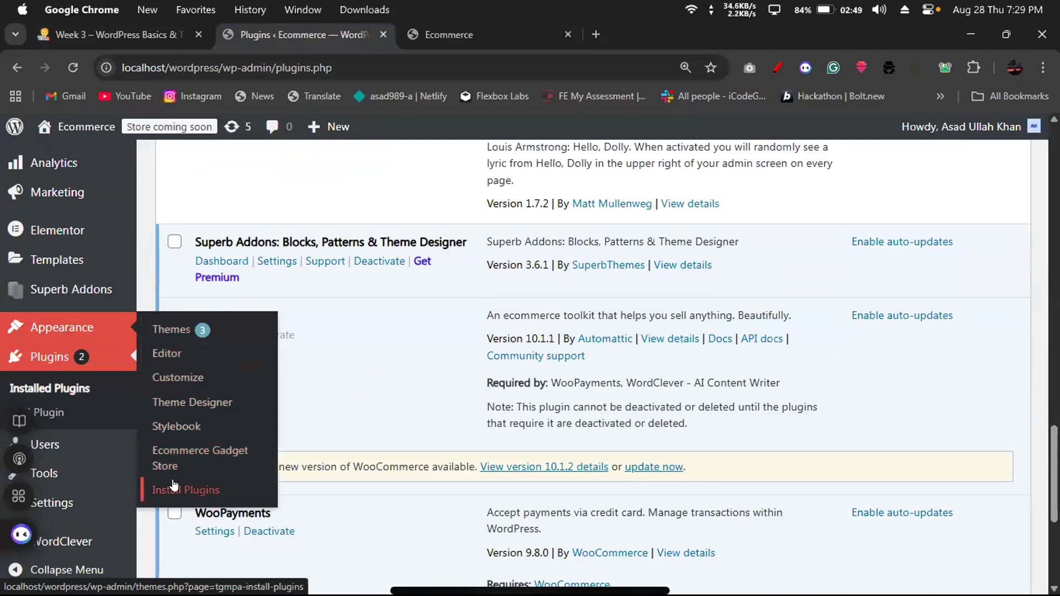
click(160, 334)
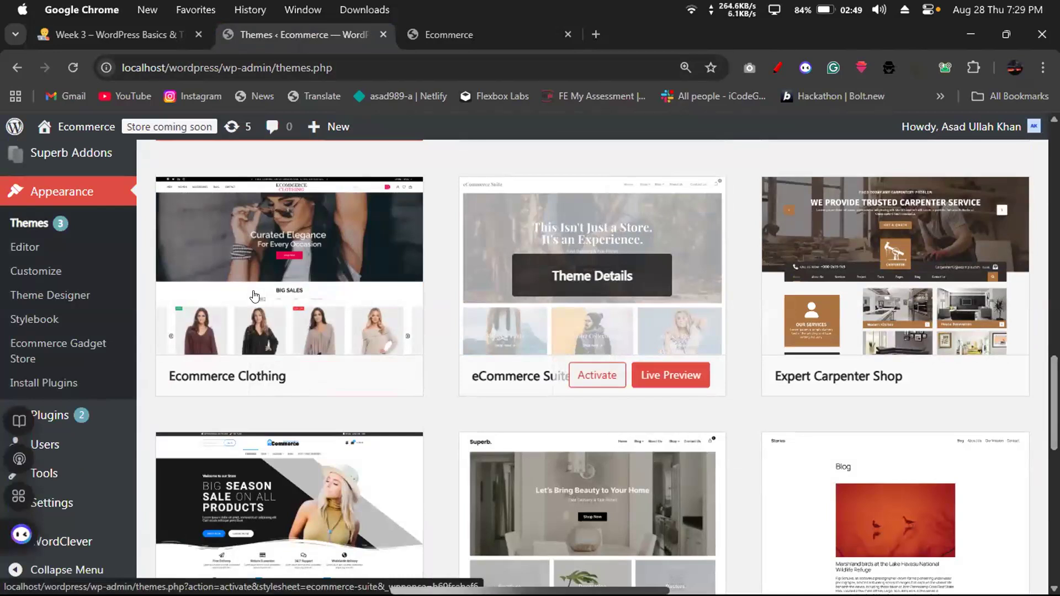
scroll(254, 296, down, 7)
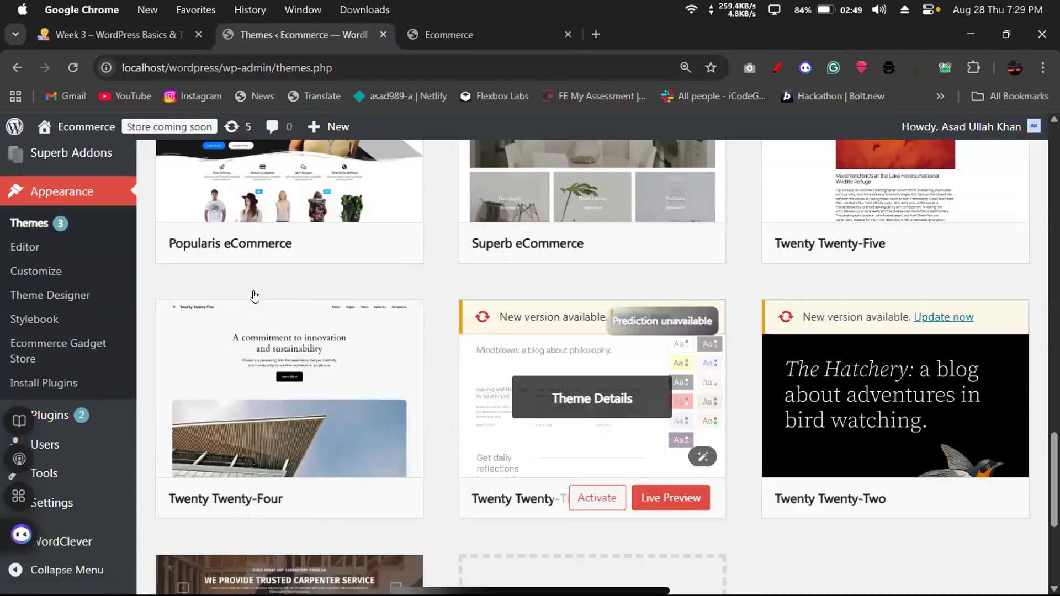
scroll(254, 297, down, 5)
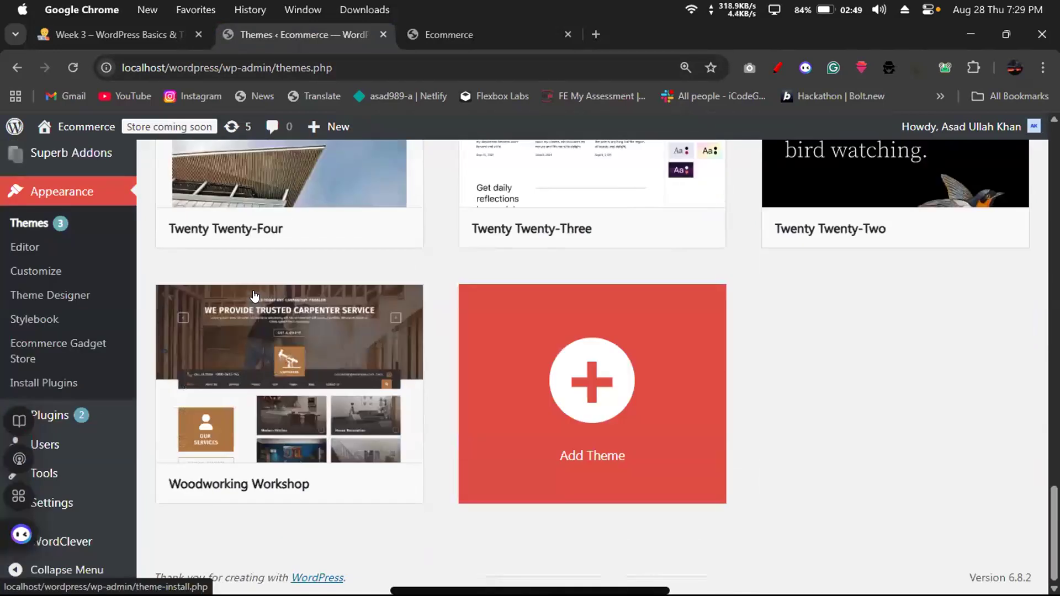
scroll(232, 342, up, 7)
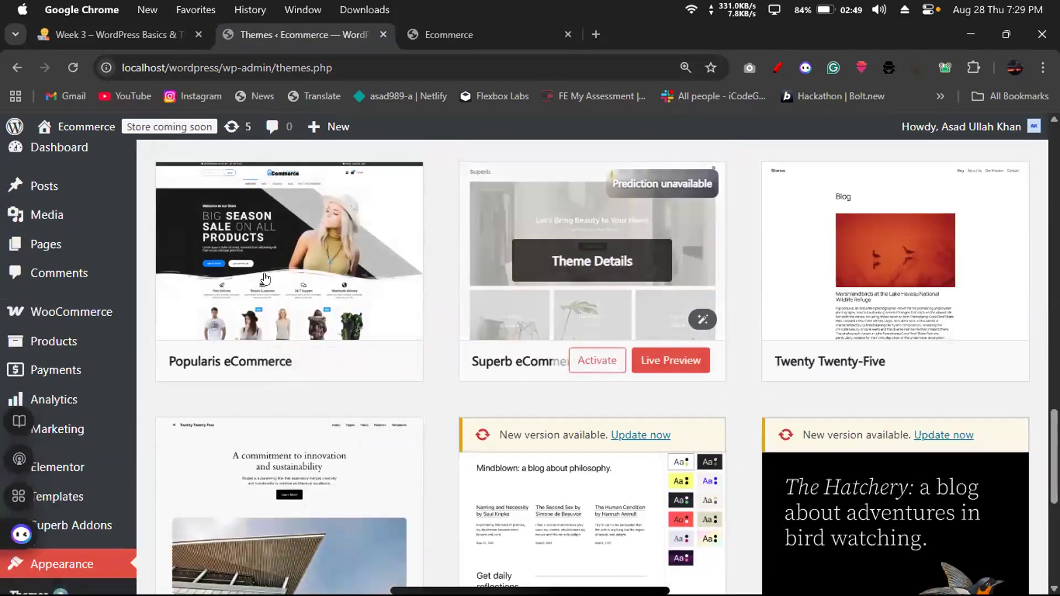
scroll(265, 277, up, 5)
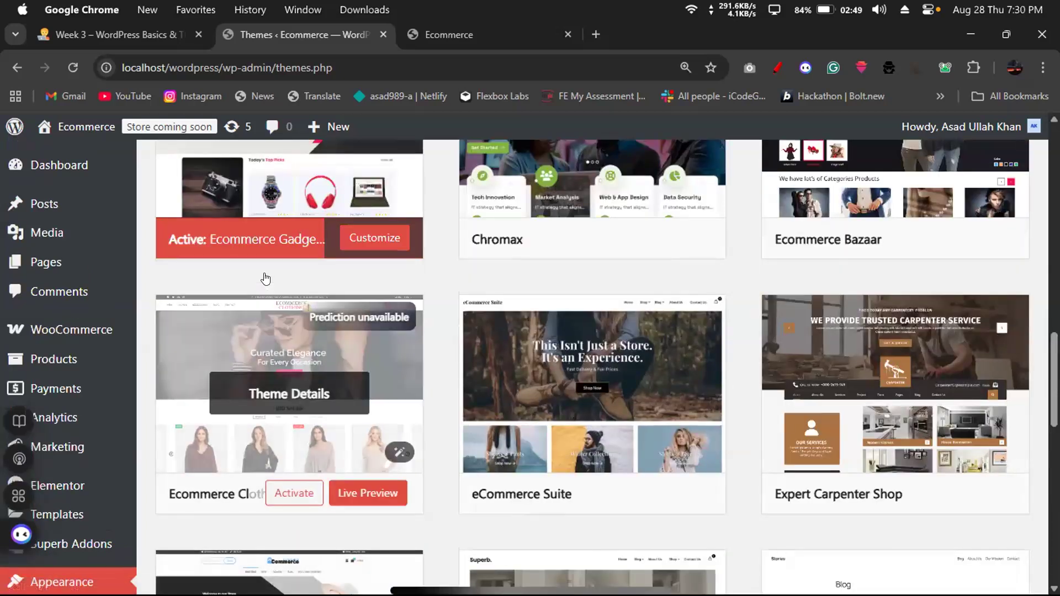
scroll(266, 279, up, 4)
scroll(289, 337, down, 3)
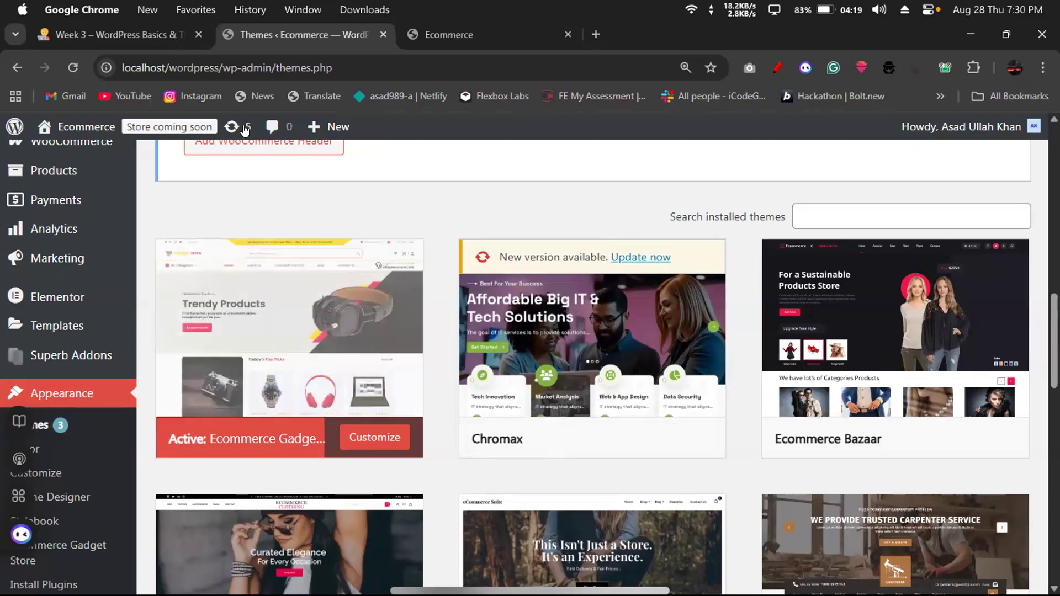
Go back to the Week 3 notes and read Step 4: What are Widgets? through the Access line.
click(91, 33)
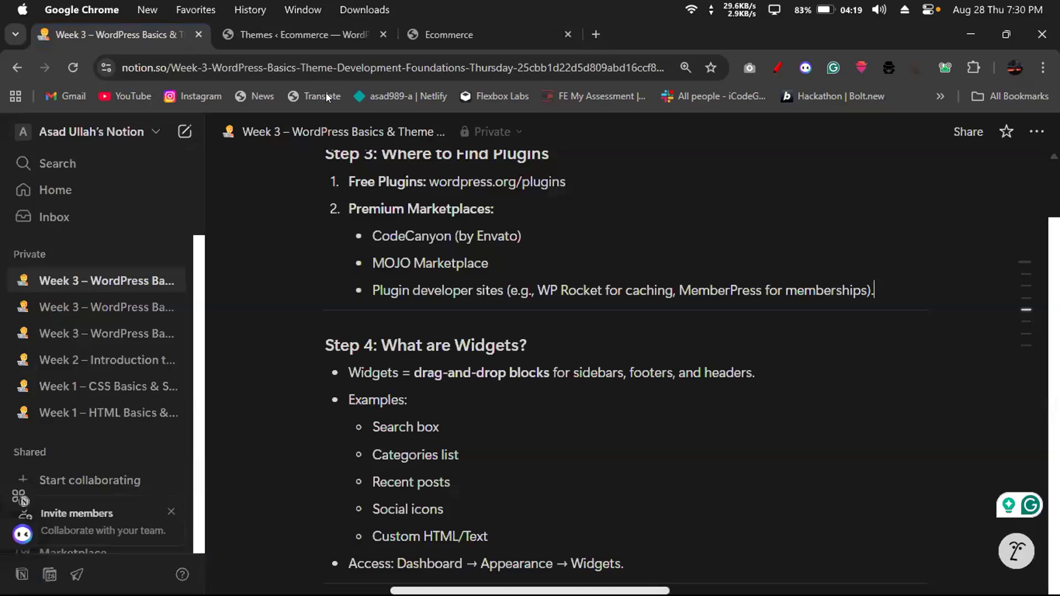
drag(1054, 408, 1054, 410)
scroll(635, 370, down, 2)
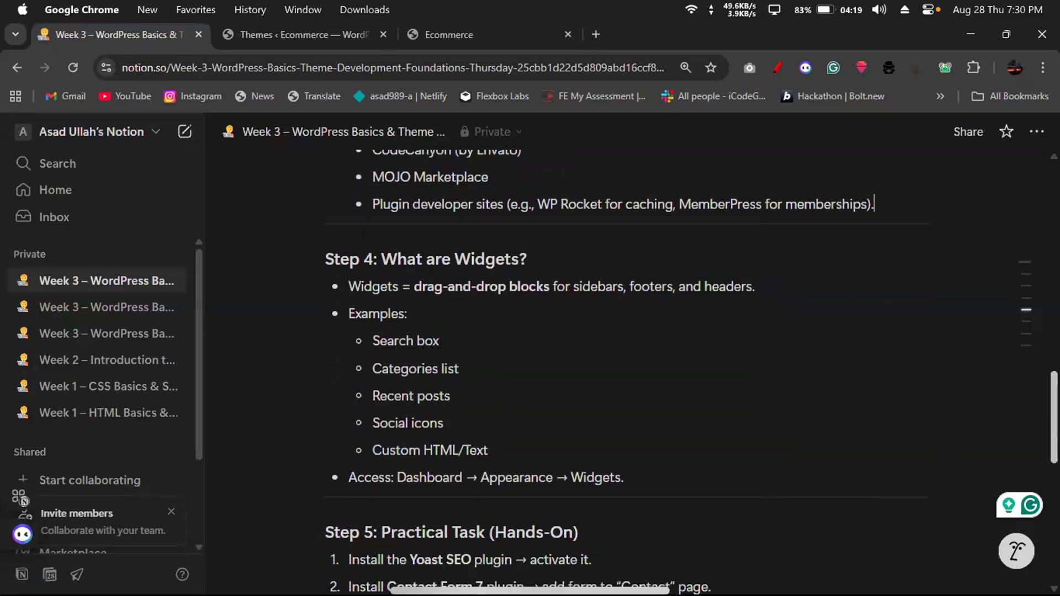
click(828, 409)
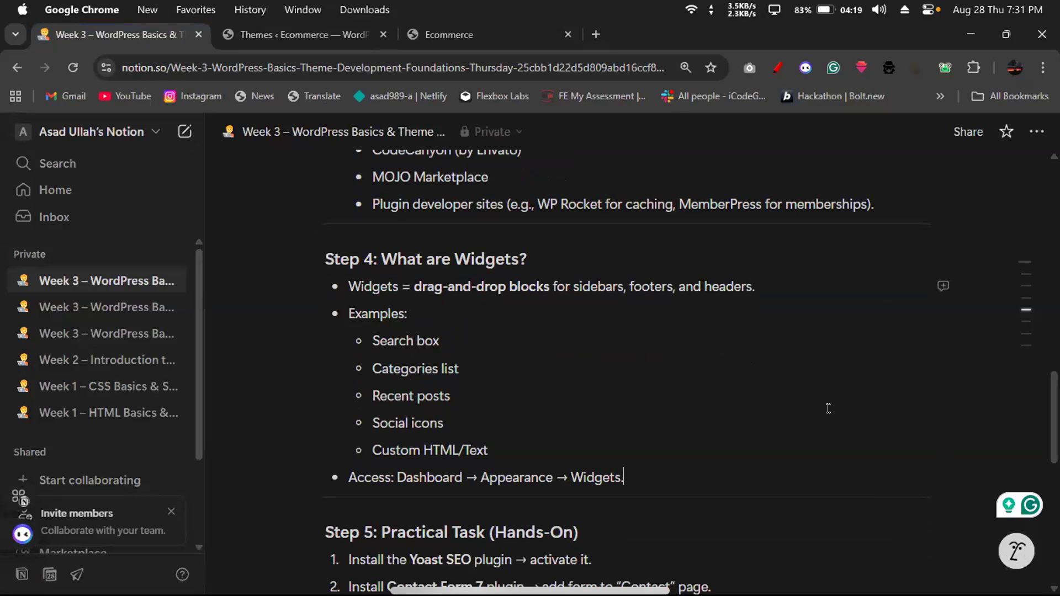
mouse_move(1037, 357)
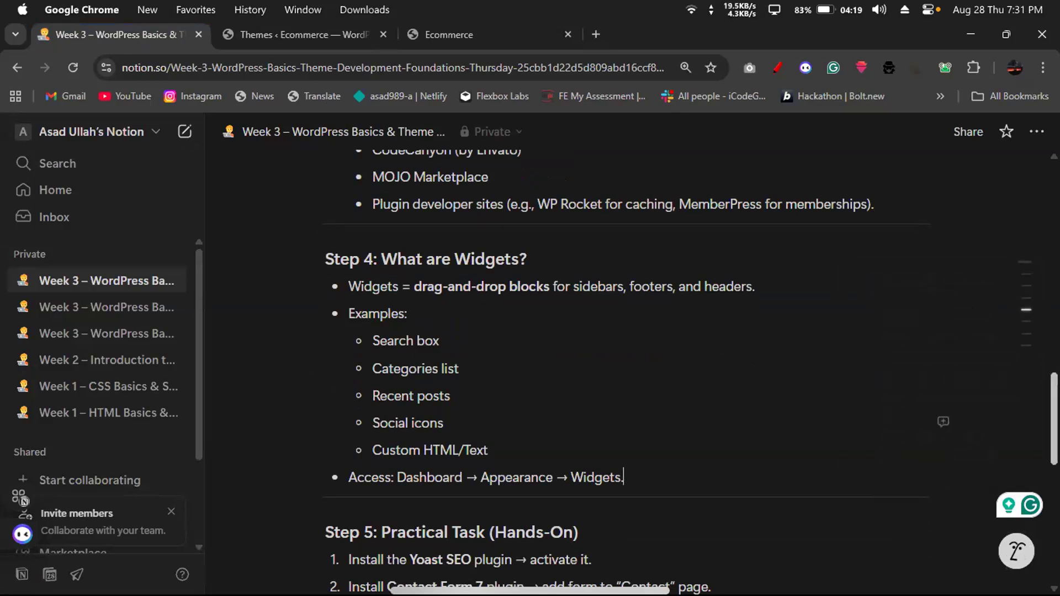
Highlight the four Step 5: Practical Task (Hands-On) items while going over them, and clear the selection.
scroll(943, 421, down, 5)
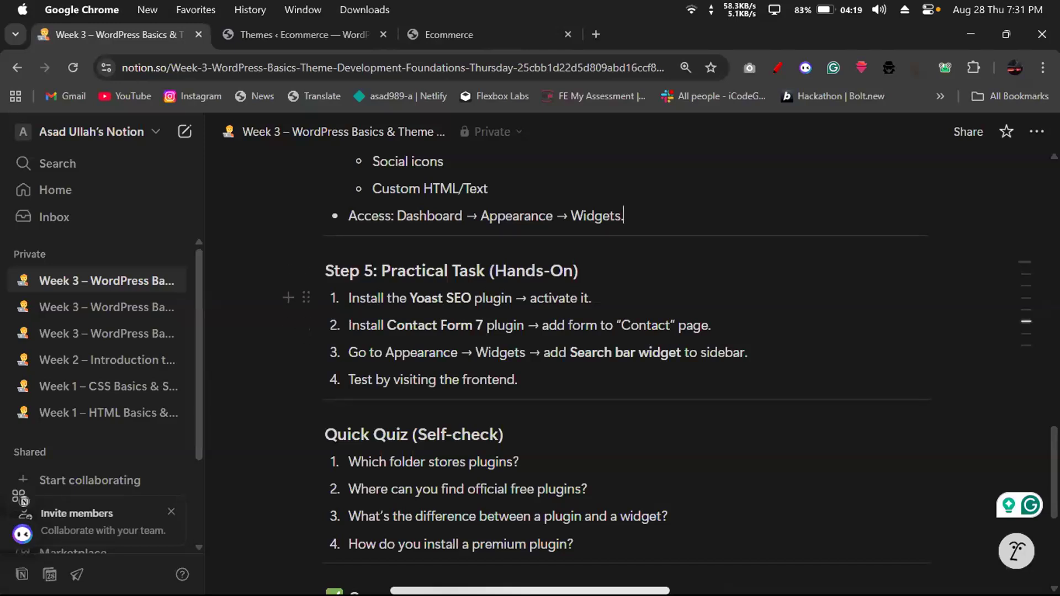
drag(349, 298, 517, 380)
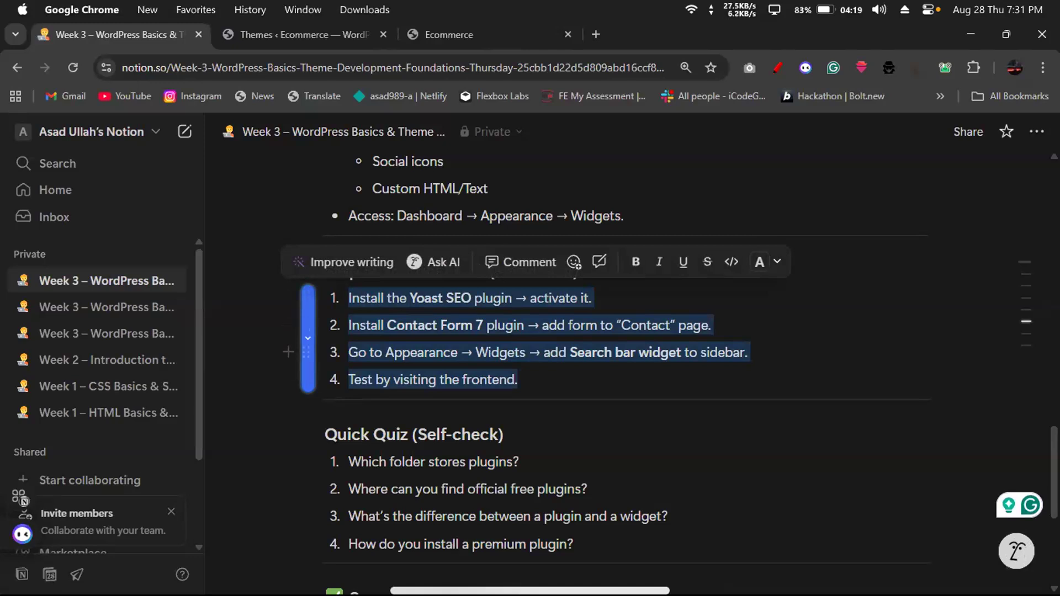
click(748, 352)
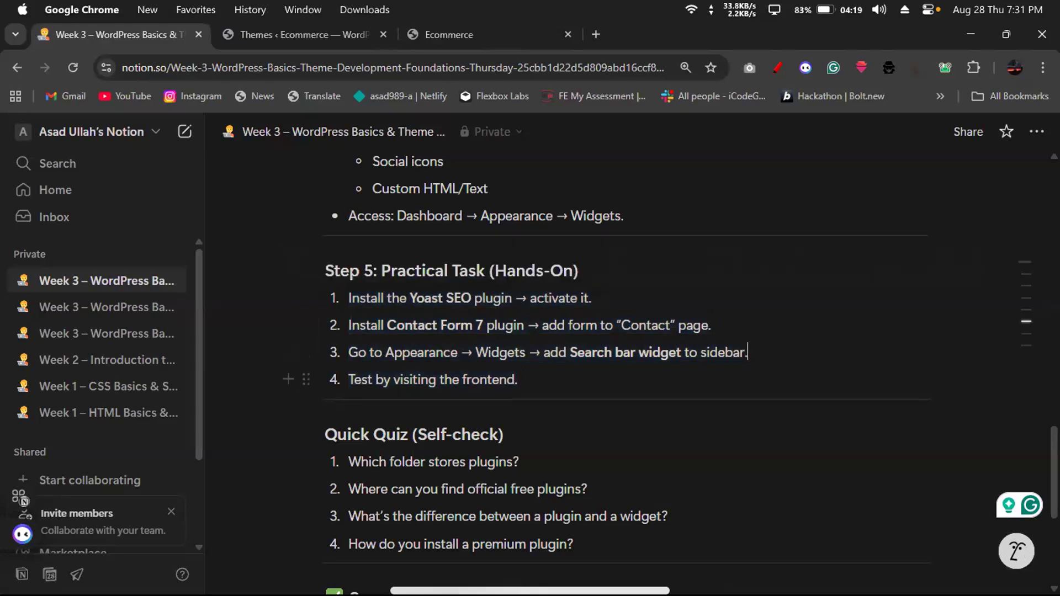
key(shift+Up)
key(shift+Up)
key(shift+Up)
key(shift+Up)
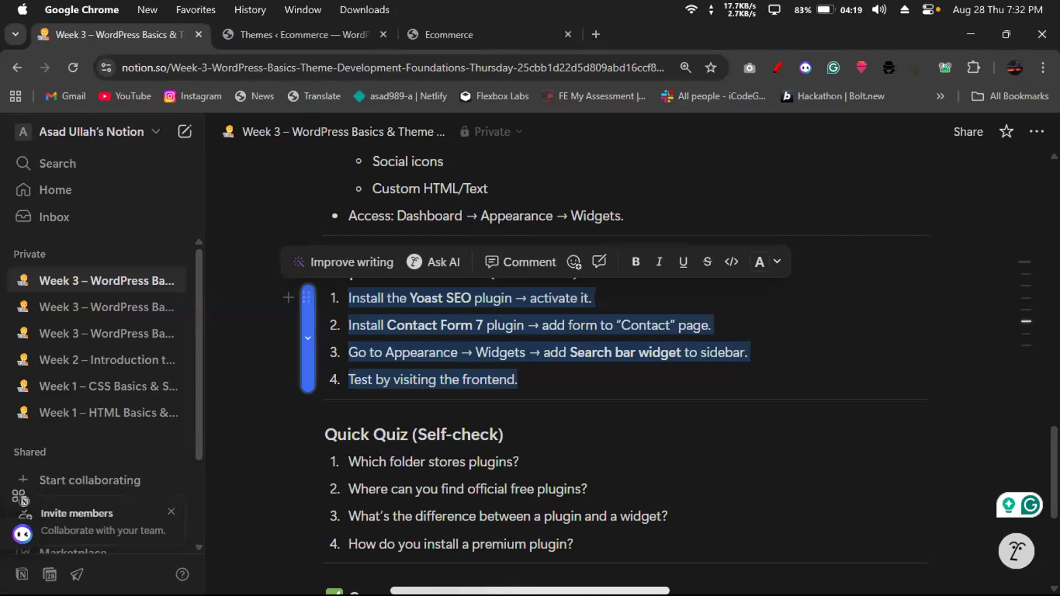
key(Escape)
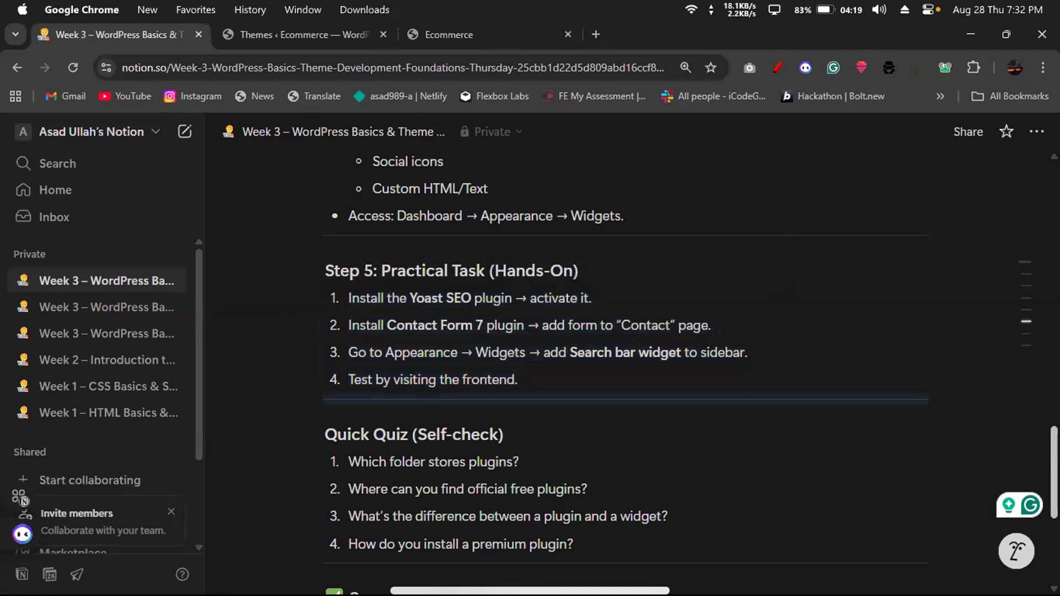
Revisit the Step 4 widgets notes, glance at the Themes page and the storefront, and return to the notes.
scroll(624, 373, up, 5)
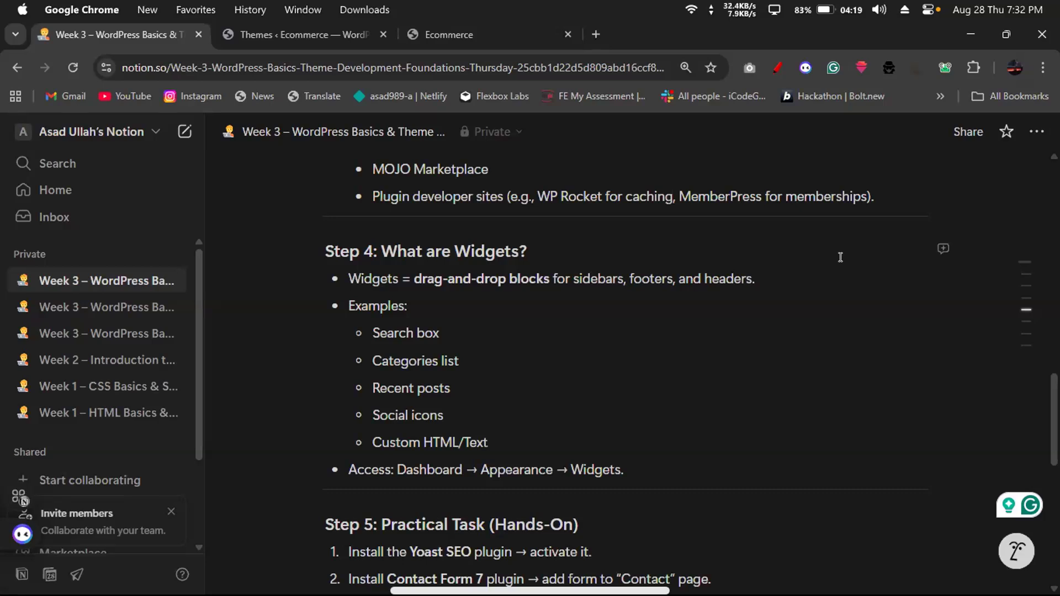
key(Down)
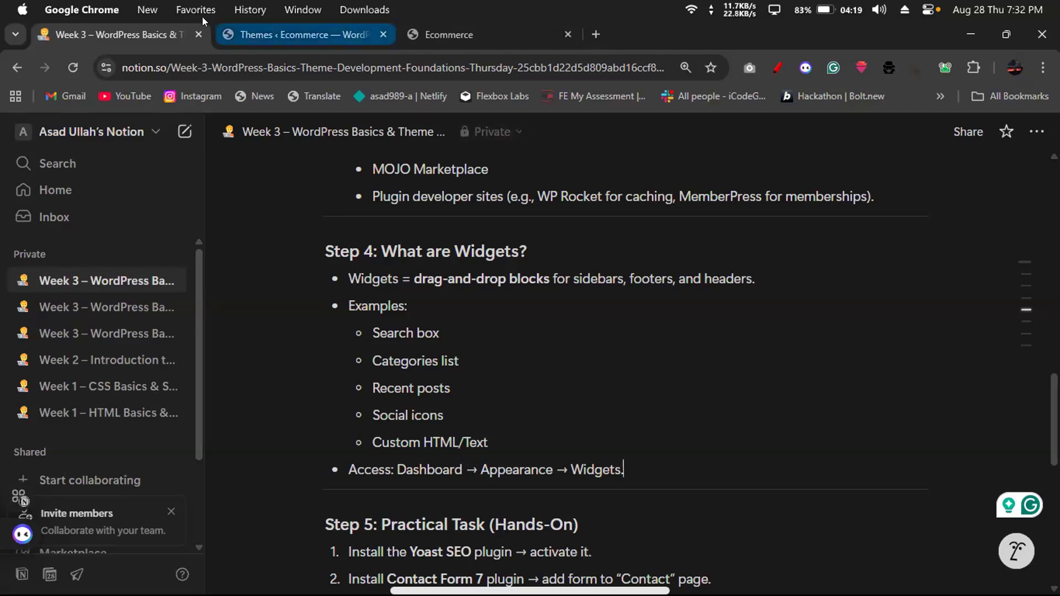
click(228, 35)
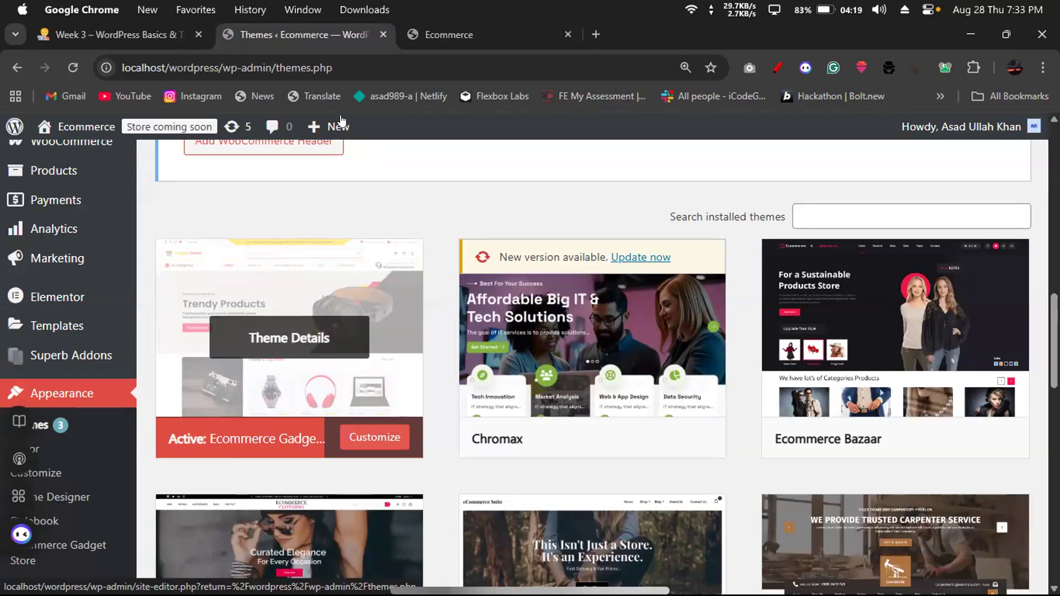
click(460, 37)
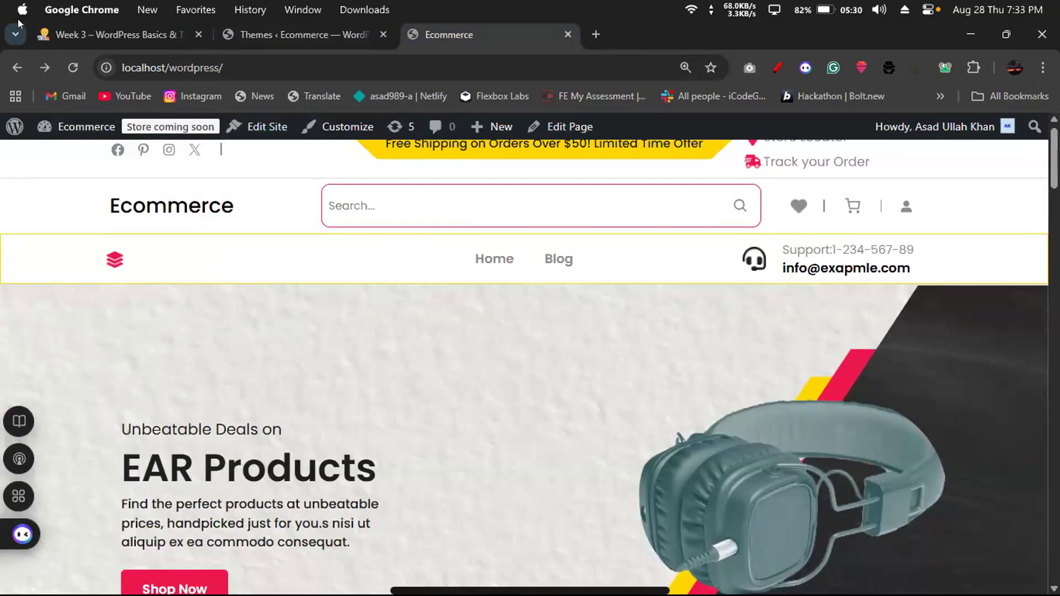
click(47, 25)
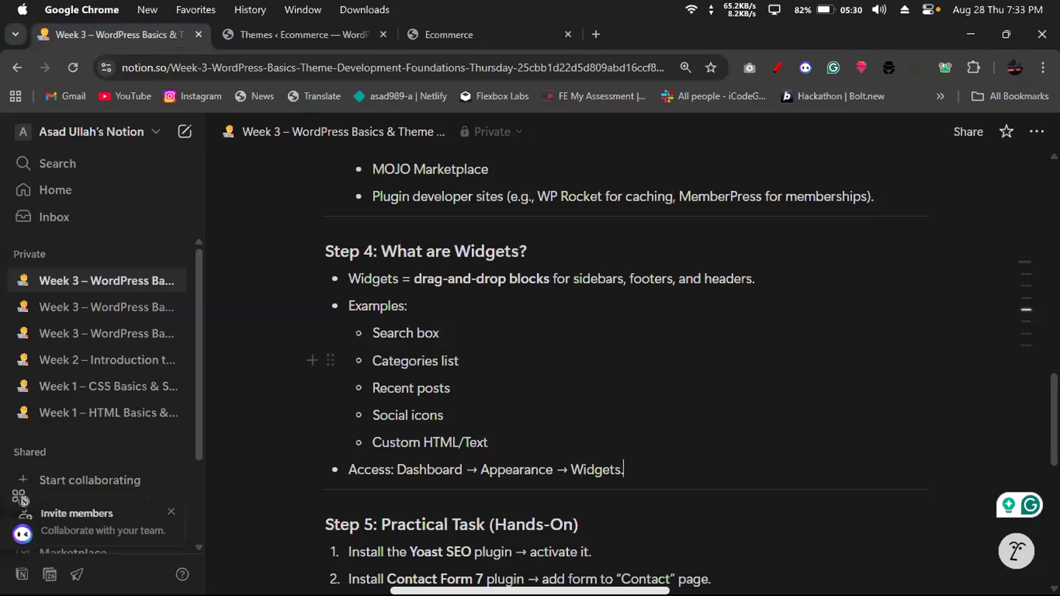
Review Step 1: What are Plugins? with its plugin examples in the notes, alternating with the Ecommerce storefront.
drag(1055, 434, 1054, 221)
scroll(632, 369, down, 8)
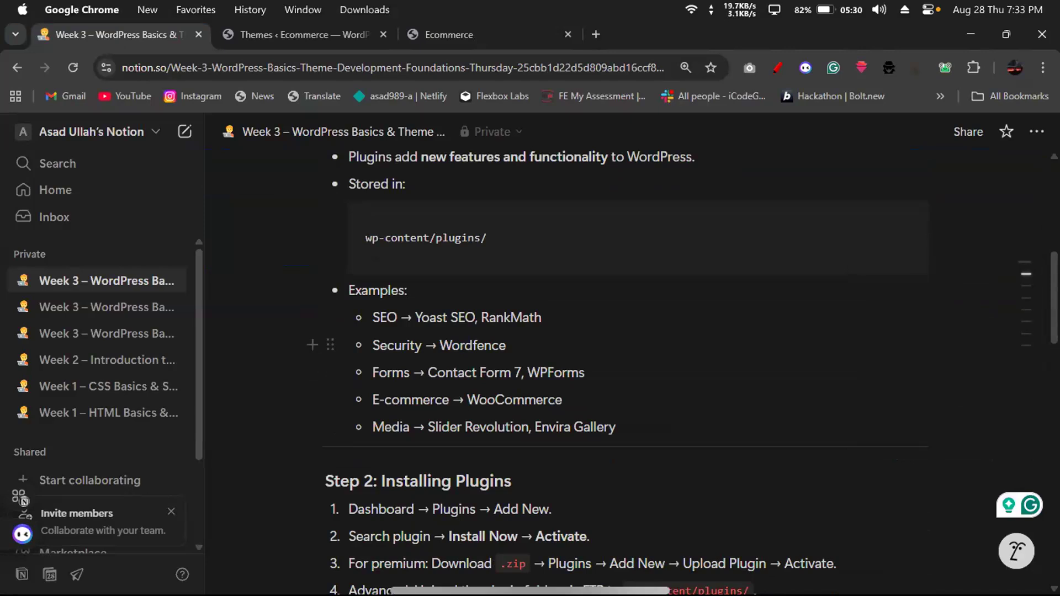
click(458, 35)
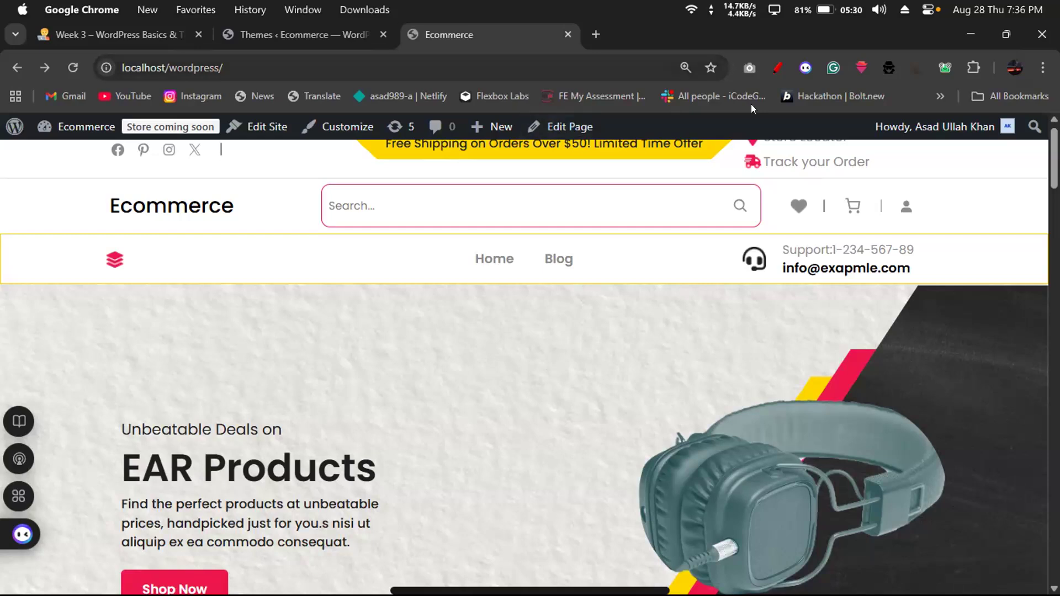
click(129, 40)
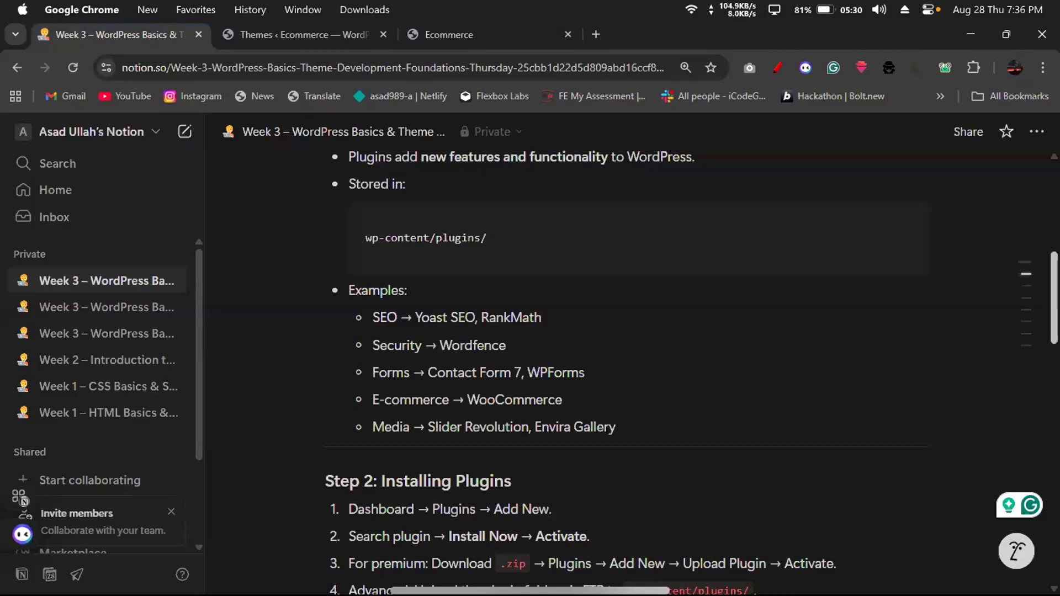
mouse_move(1054, 291)
mouse_down()
mouse_move(1054, 301)
mouse_move(1054, 280)
mouse_up()
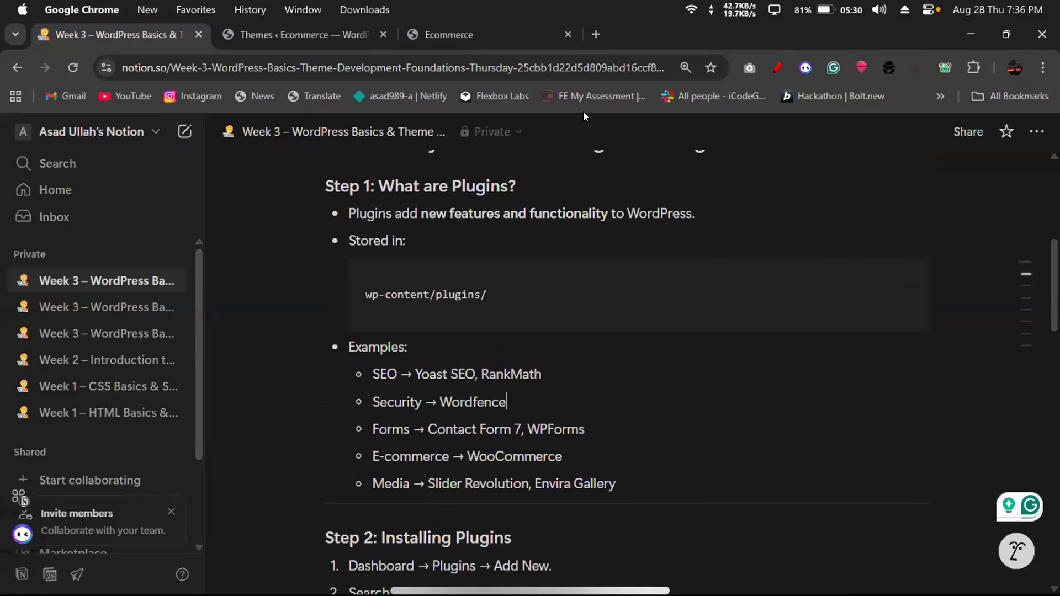
click(525, 35)
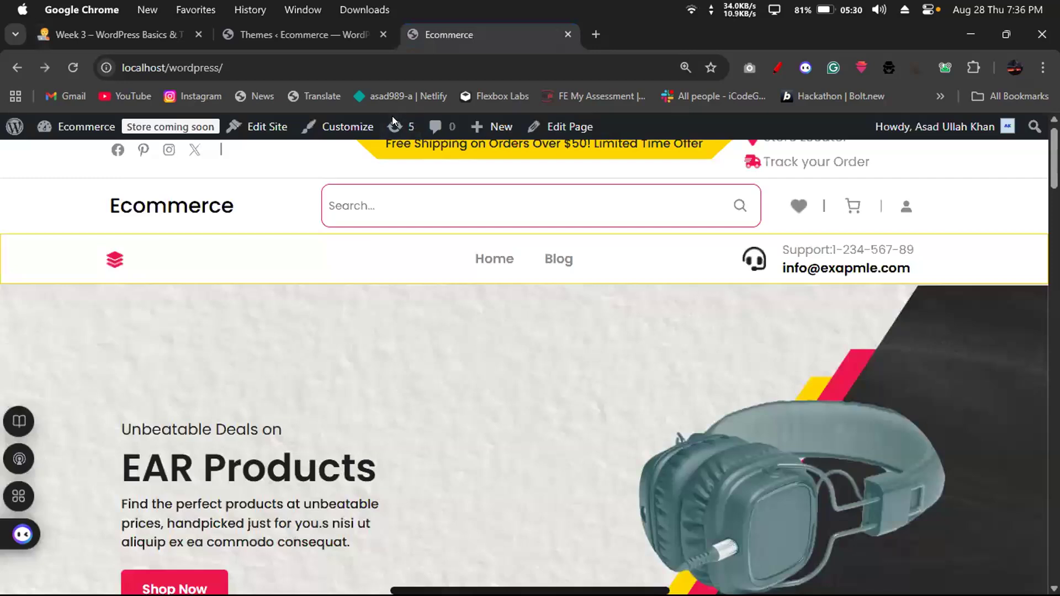
Open the Week 3 Wednesday notes on WordPress Themes & Customization and look over their beginning.
click(74, 39)
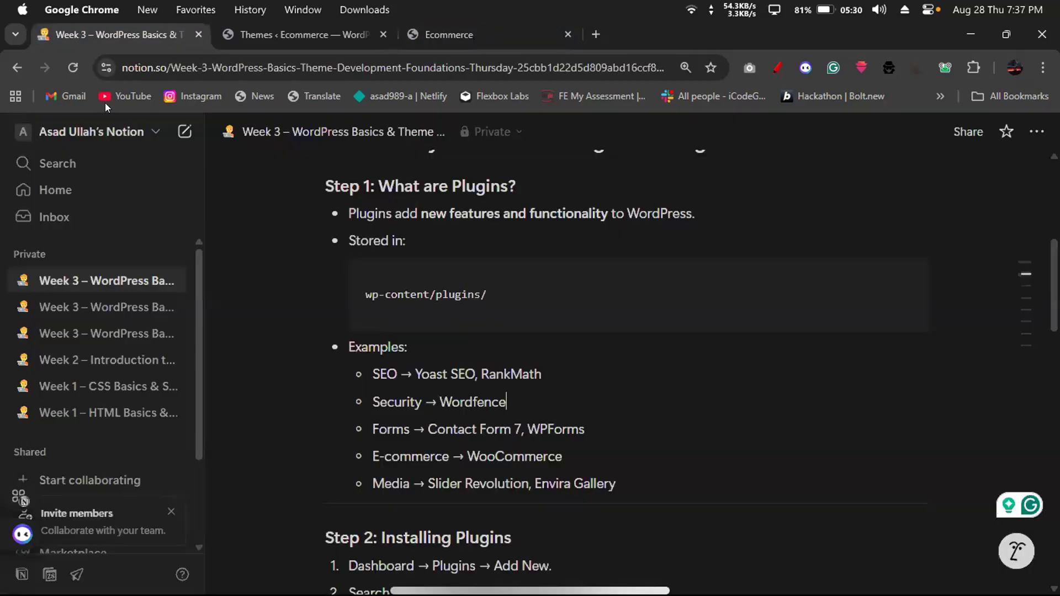
click(105, 307)
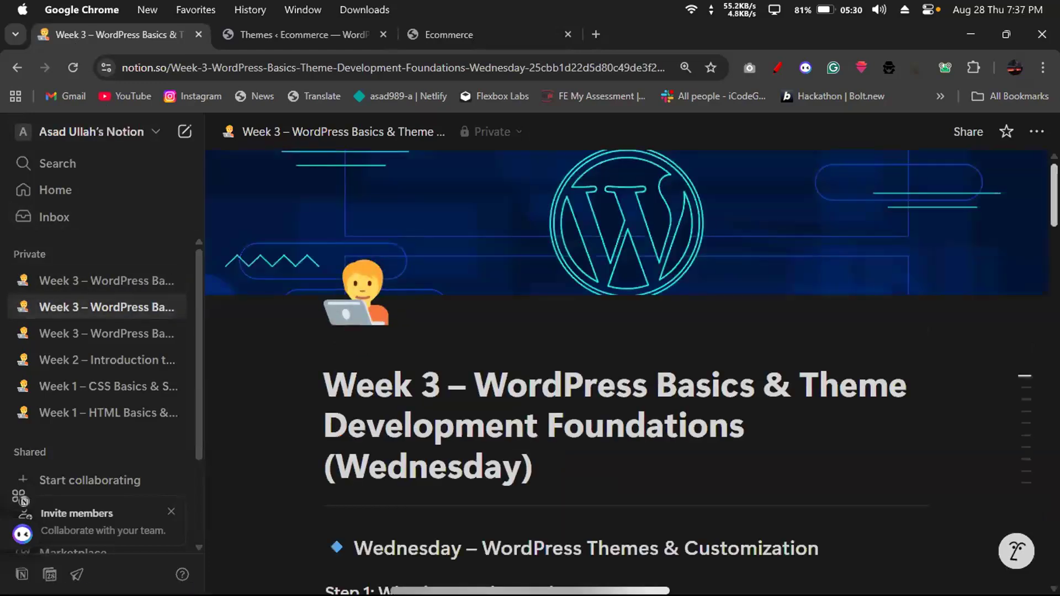
drag(1056, 209, 1056, 214)
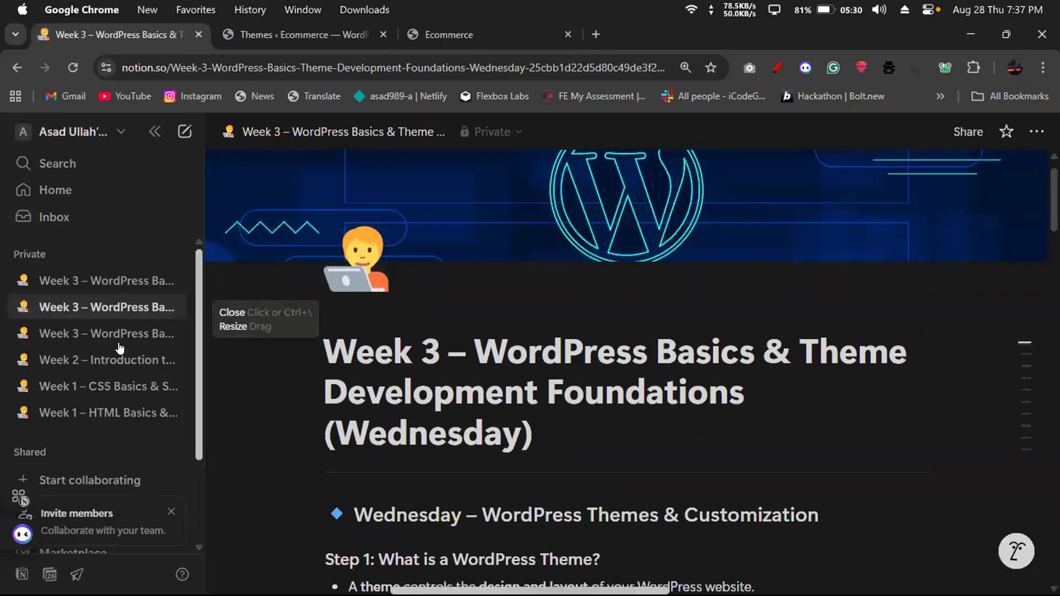
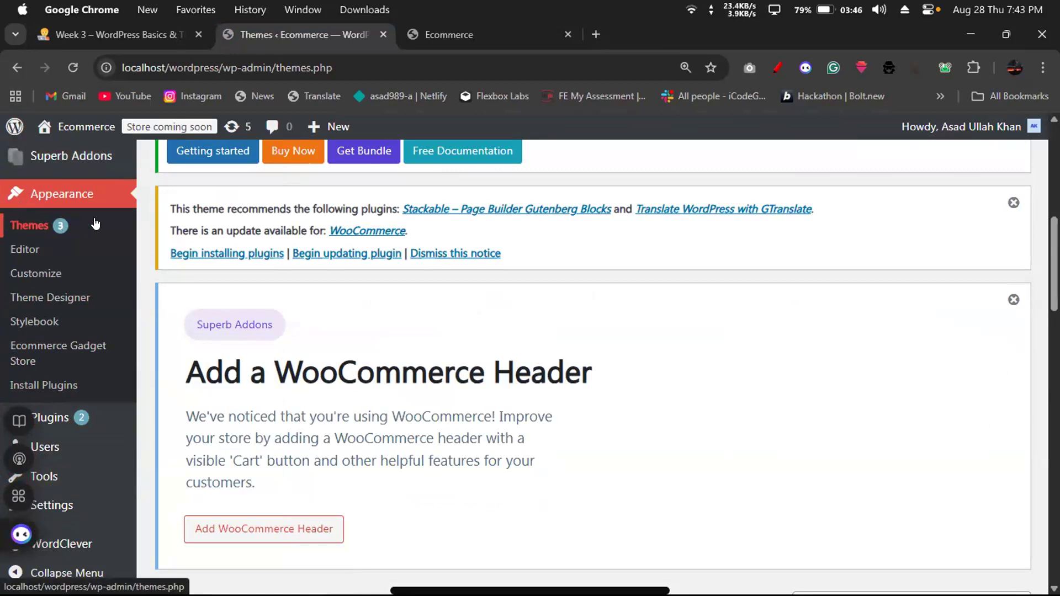
Search the site's installed themes for "Form" and clear the search.
click(51, 189)
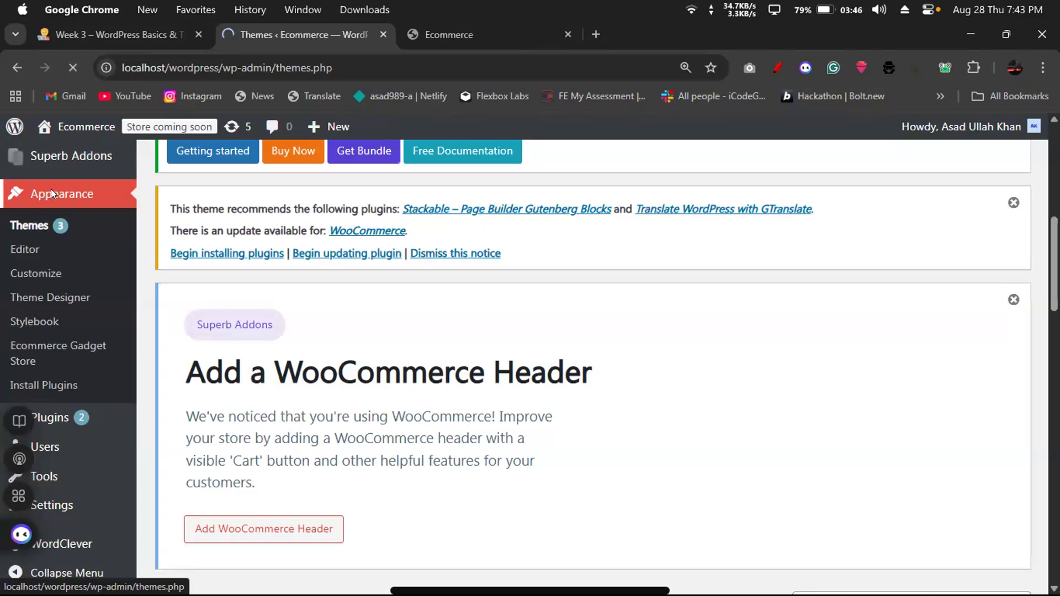
scroll(189, 198, down, 7)
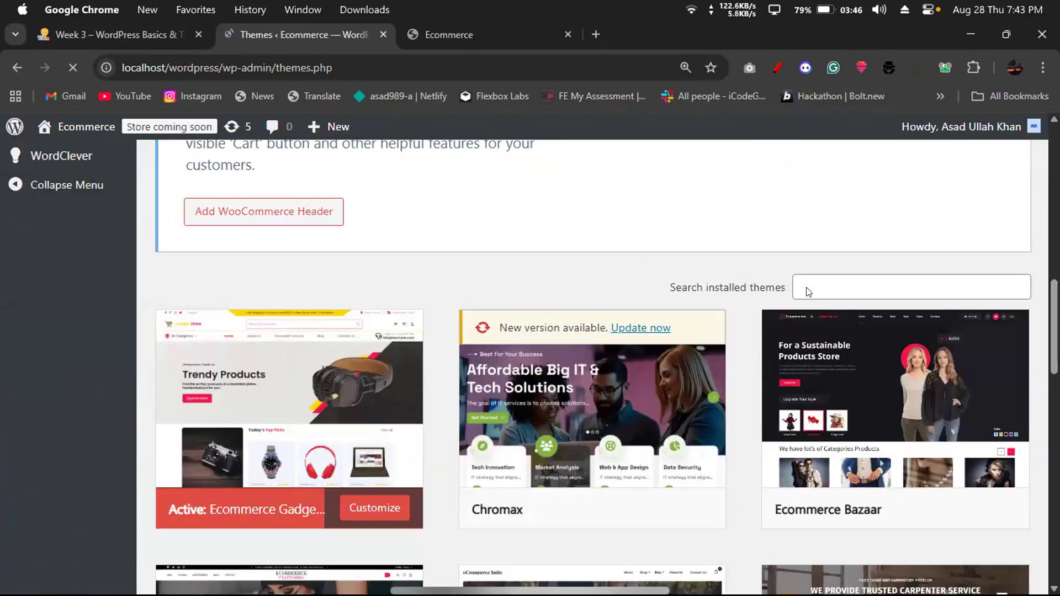
click(816, 282)
text(Form)
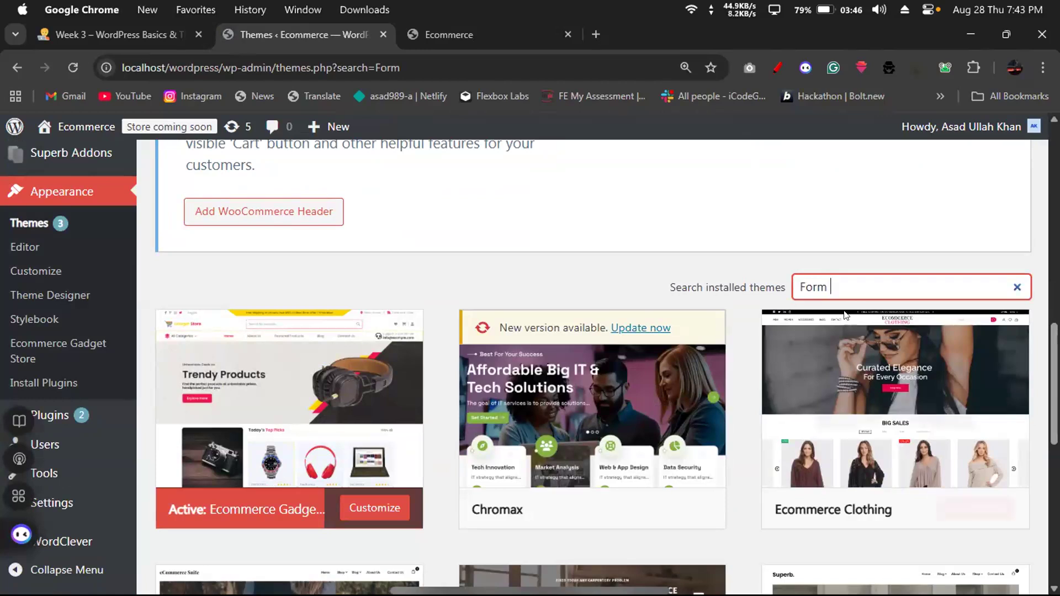
key(BackSpace)
key(BackSpace)
key(BackSpace)
key(BackSpace)
key(BackSpace)
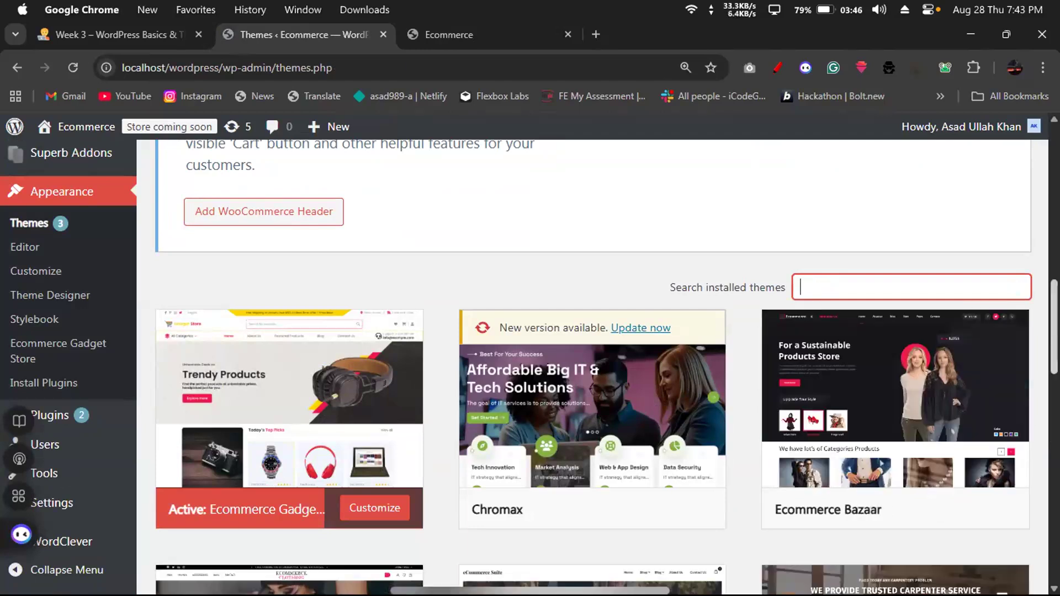
Open the Add Themes page and search the theme directory for "Form".
scroll(797, 494, down, 15)
key(Return)
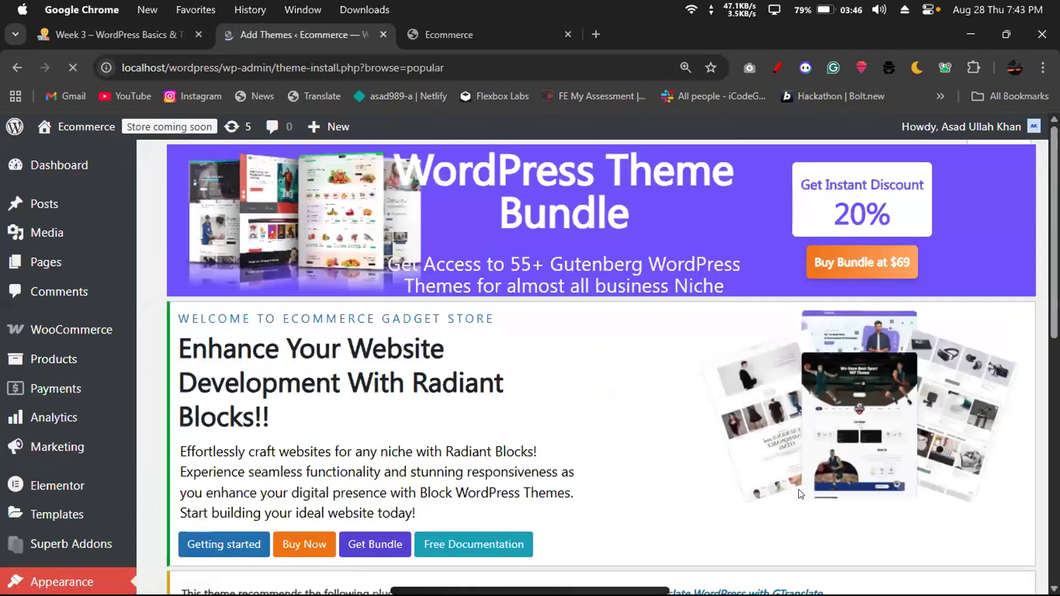
scroll(799, 492, down, 7)
click(804, 432)
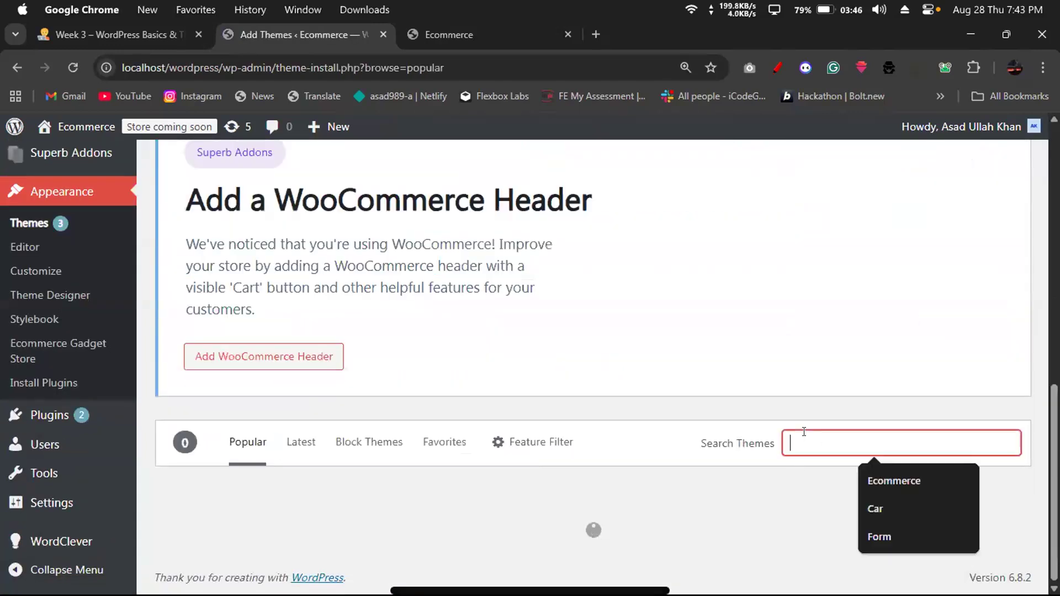
click(880, 538)
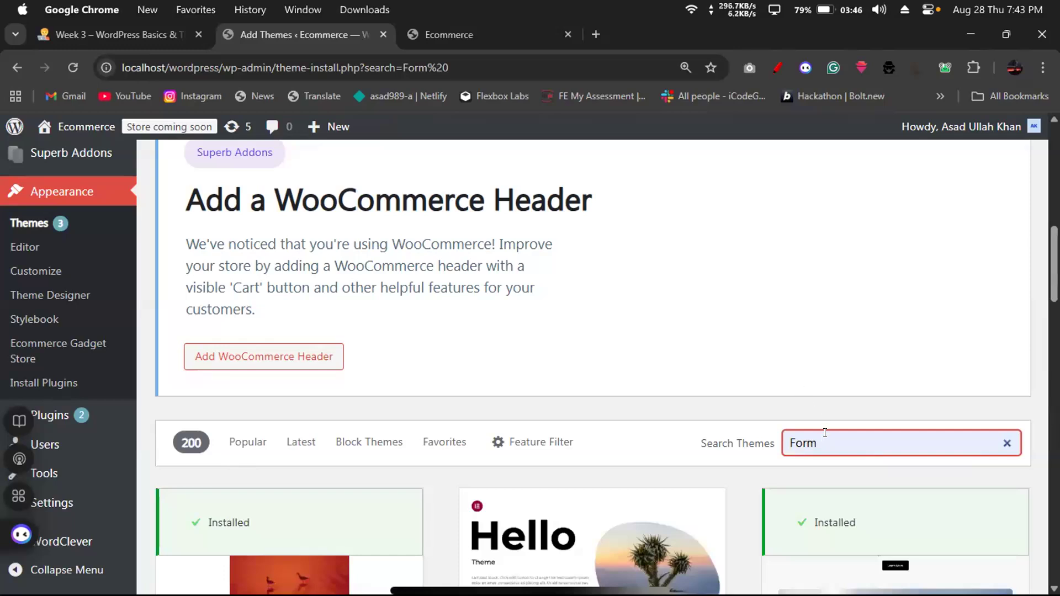
key(BackSpace)
key(BackSpace)
text(m)
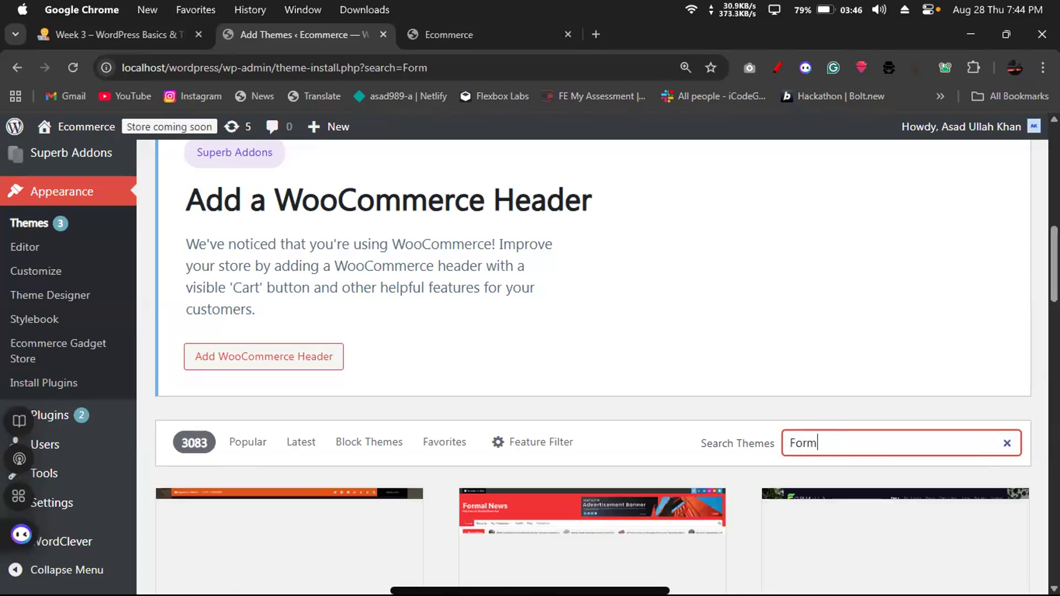
Browse the themes found for "Form" and return to the search area.
scroll(825, 433, down, 2)
scroll(593, 364, down, 2)
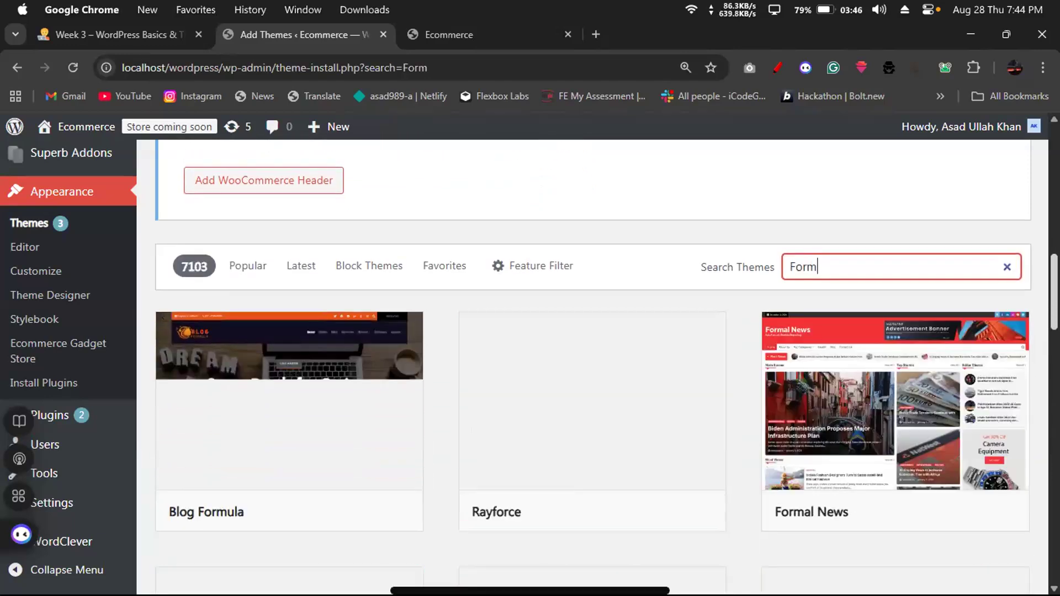
scroll(723, 408, down, 4)
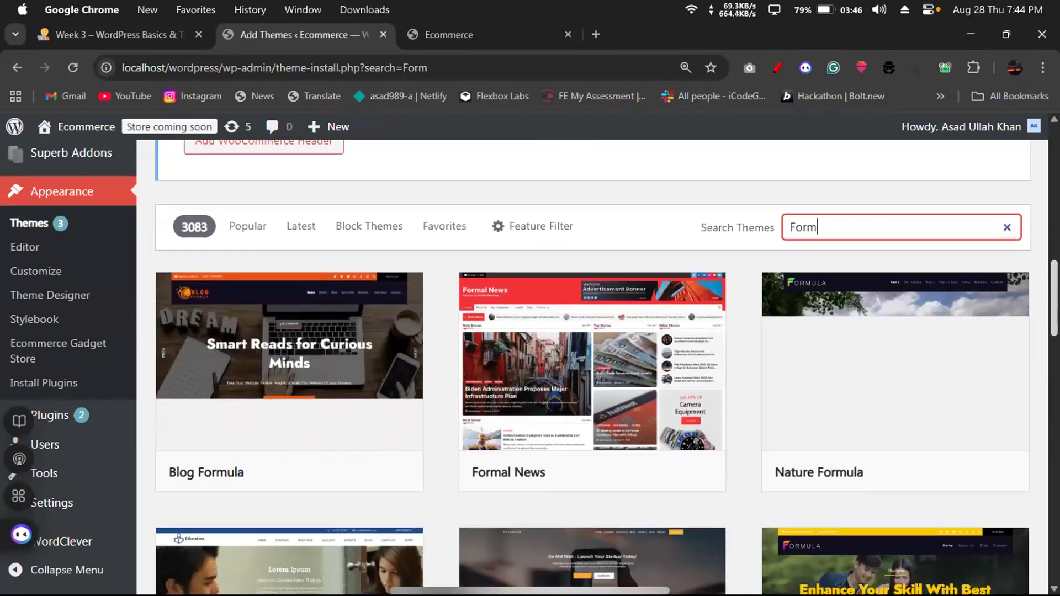
scroll(722, 407, down, 1)
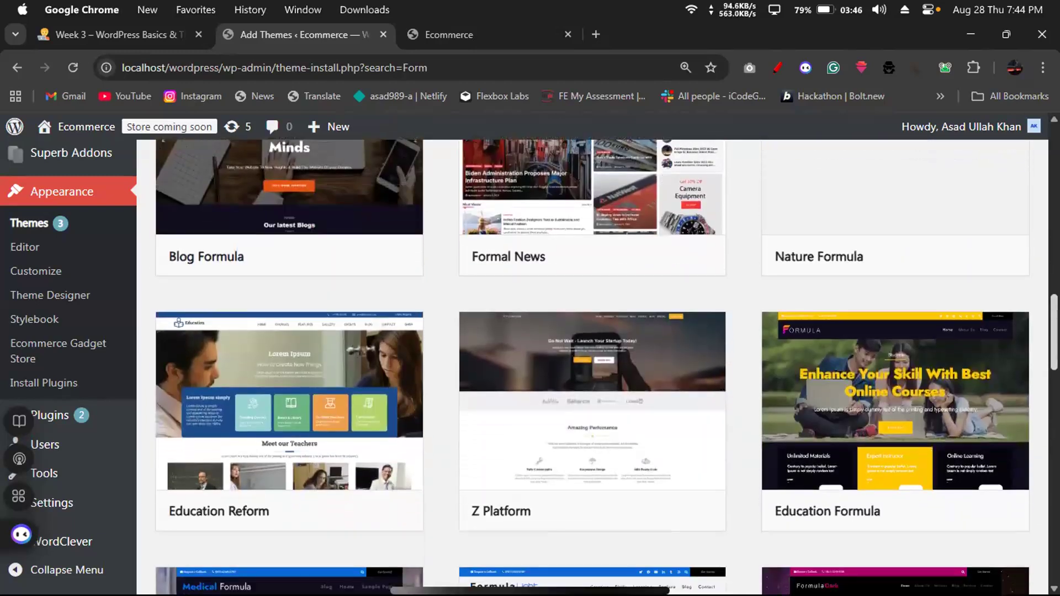
scroll(592, 364, down, 4)
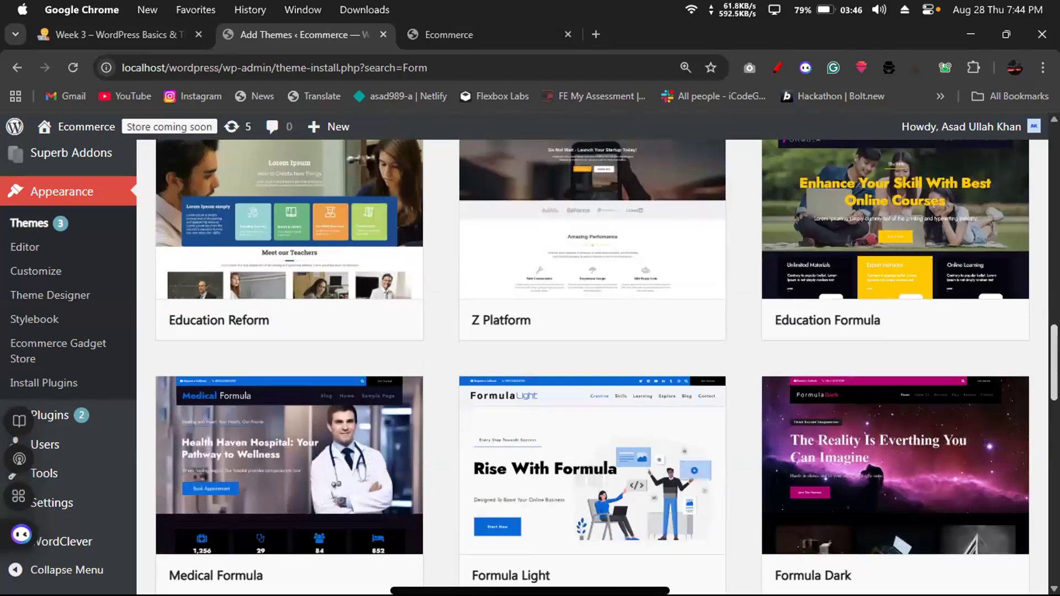
scroll(592, 364, up, 13)
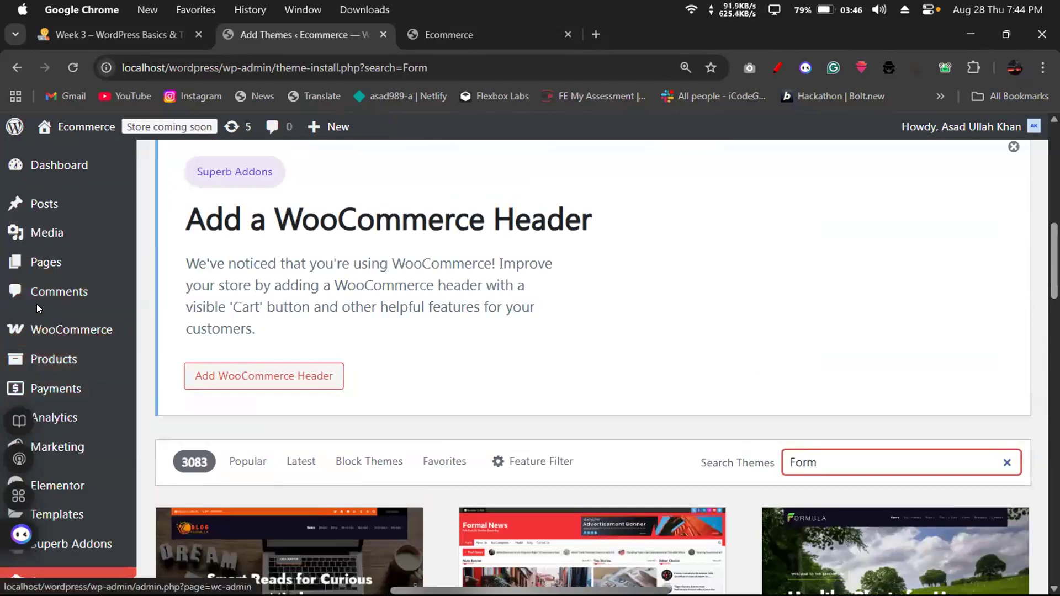
scroll(34, 276, up, 5)
mouse_move(34, 260)
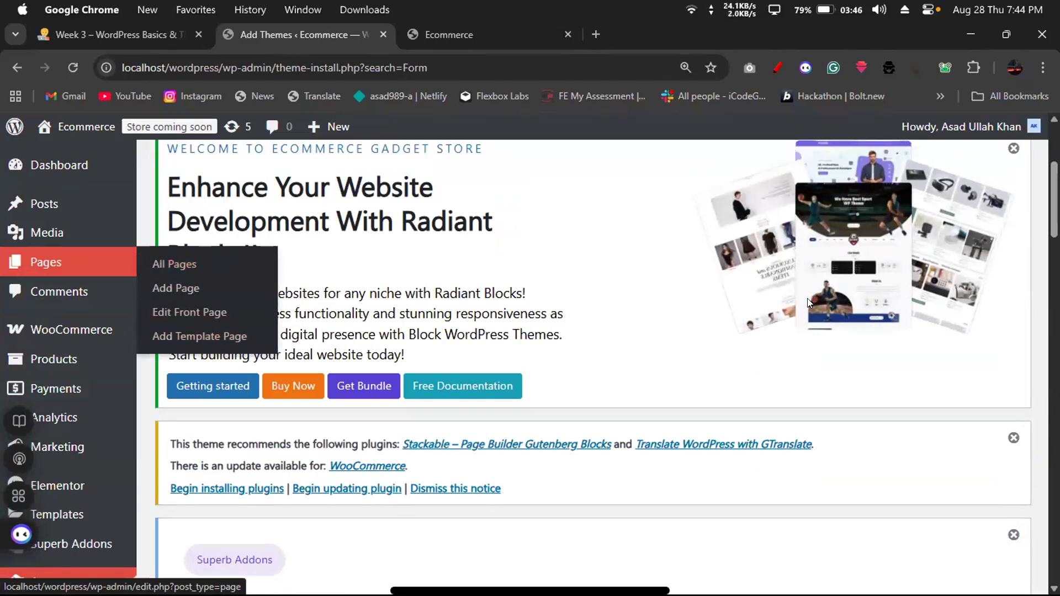
scroll(530, 365, down, 1)
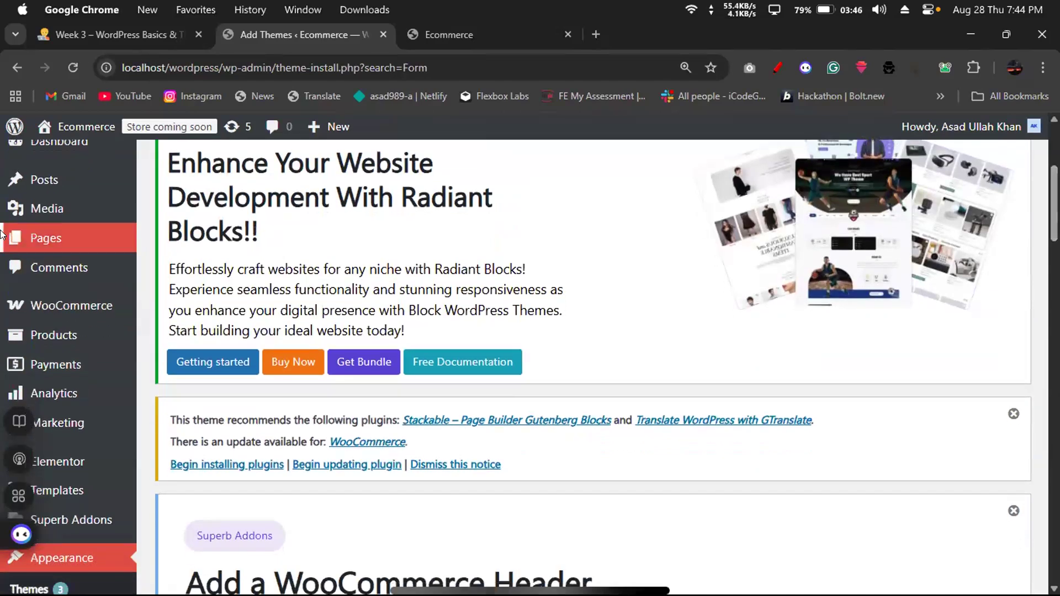
mouse_move(2, 235)
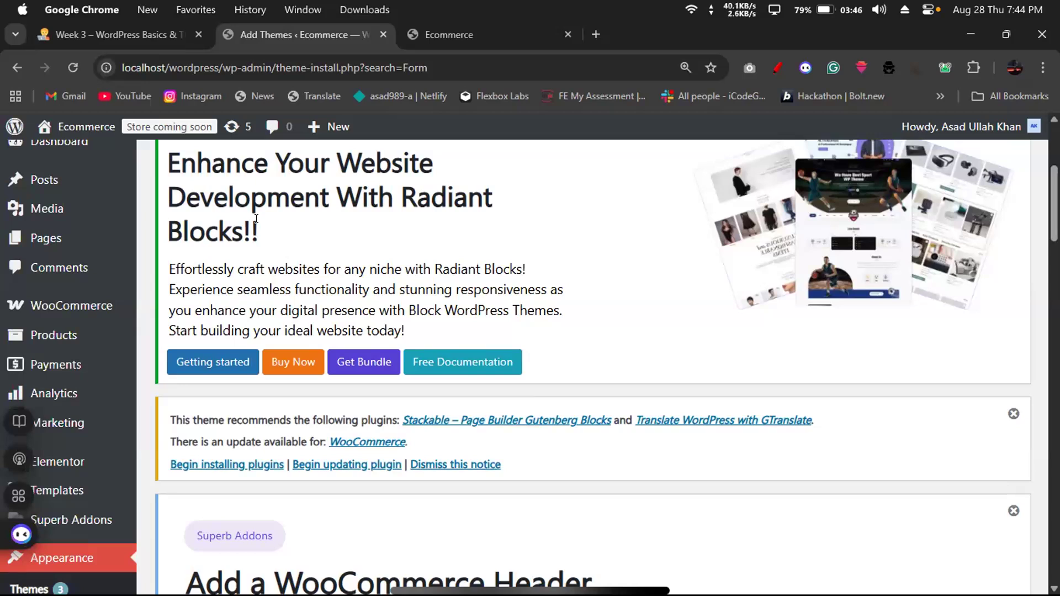
mouse_move(132, 314)
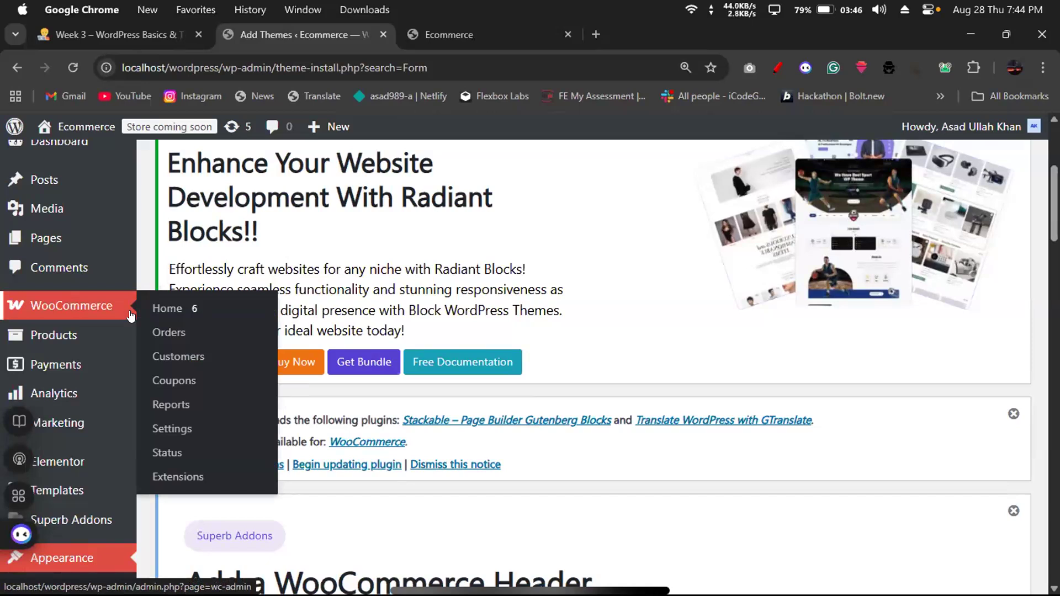
mouse_move(79, 340)
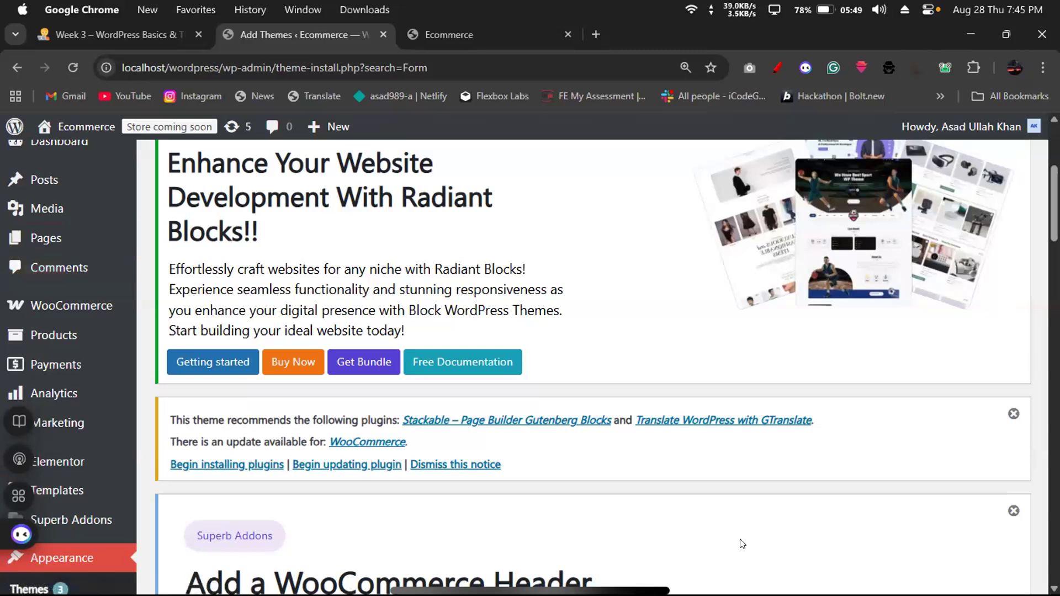
mouse_move(110, 173)
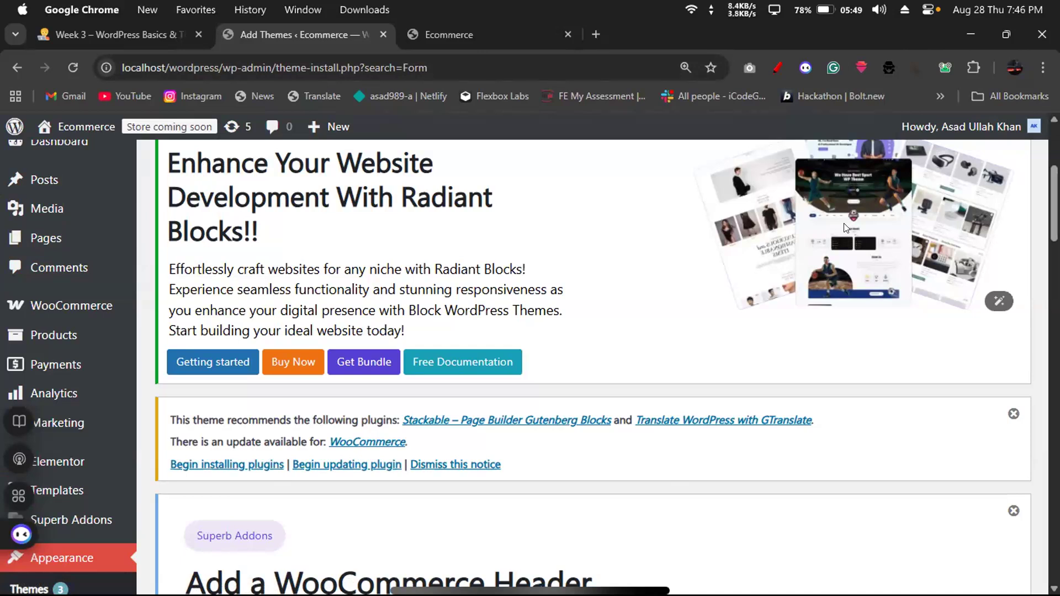
mouse_move(1, 237)
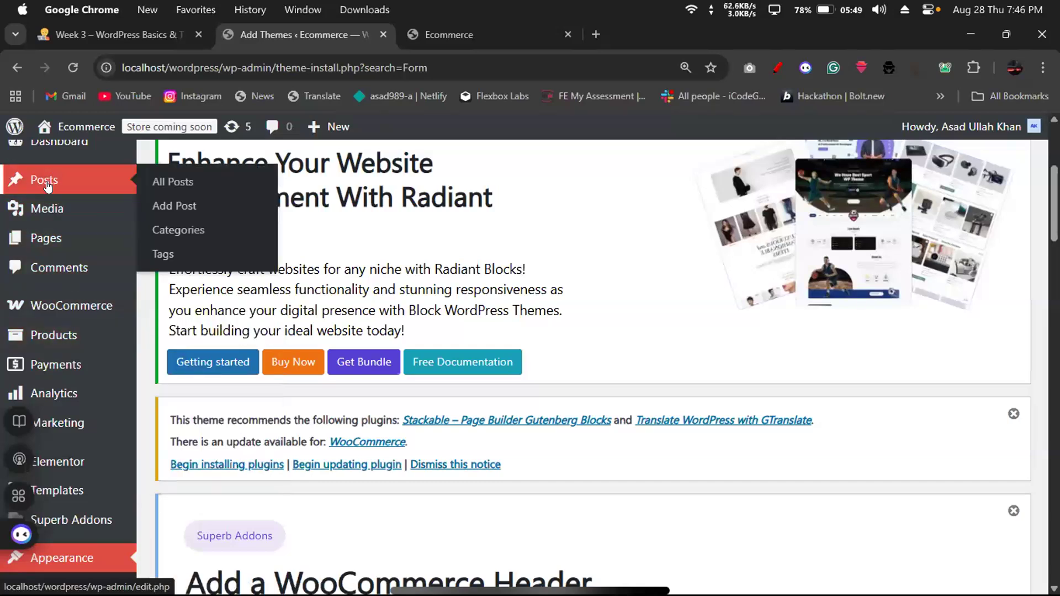
scroll(50, 187, down, 7)
scroll(47, 188, down, 7)
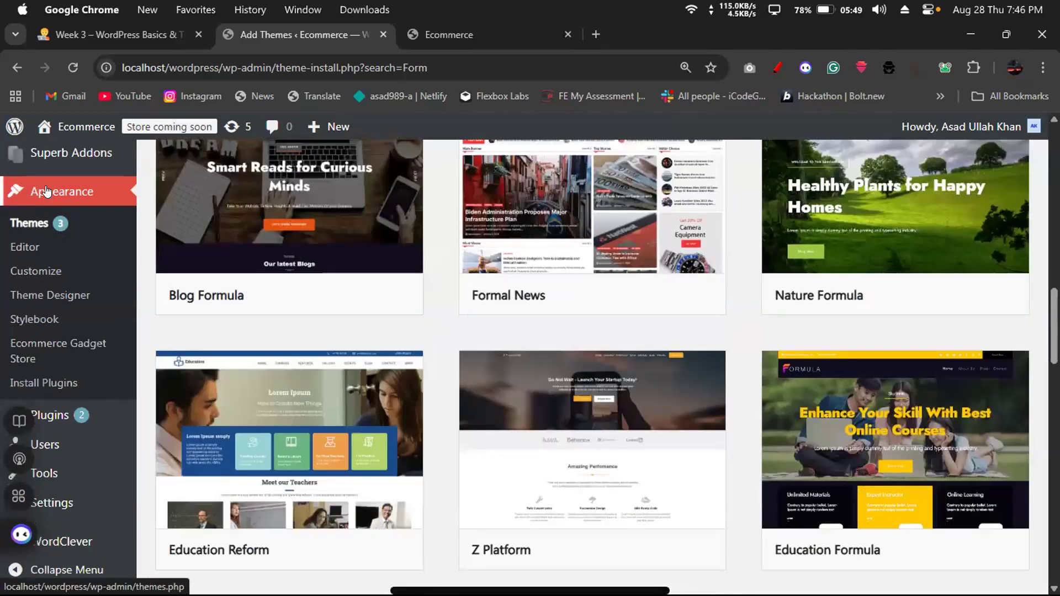
scroll(49, 186, up, 14)
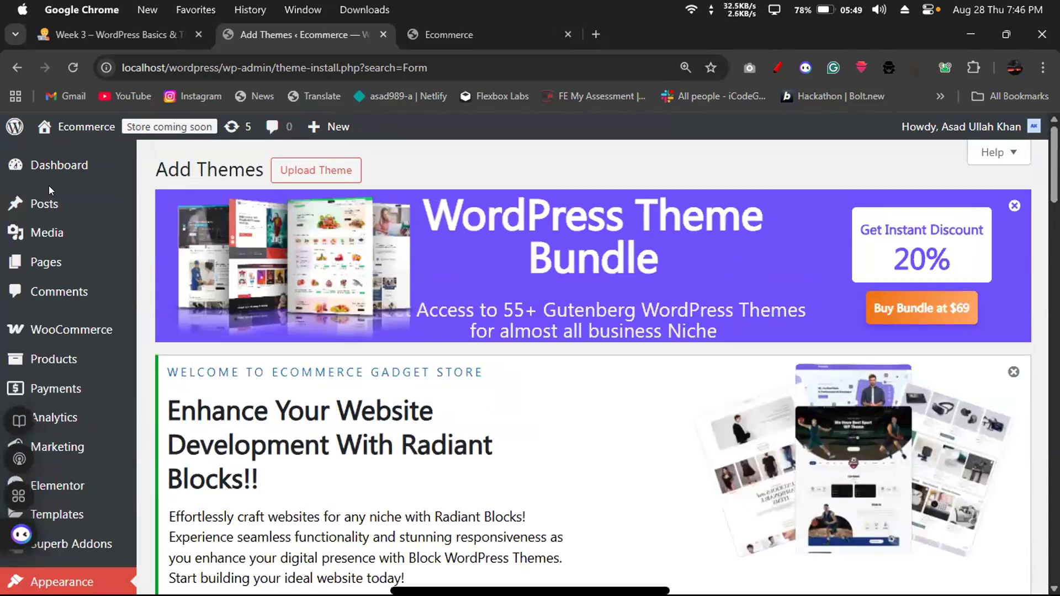
scroll(49, 185, down, 14)
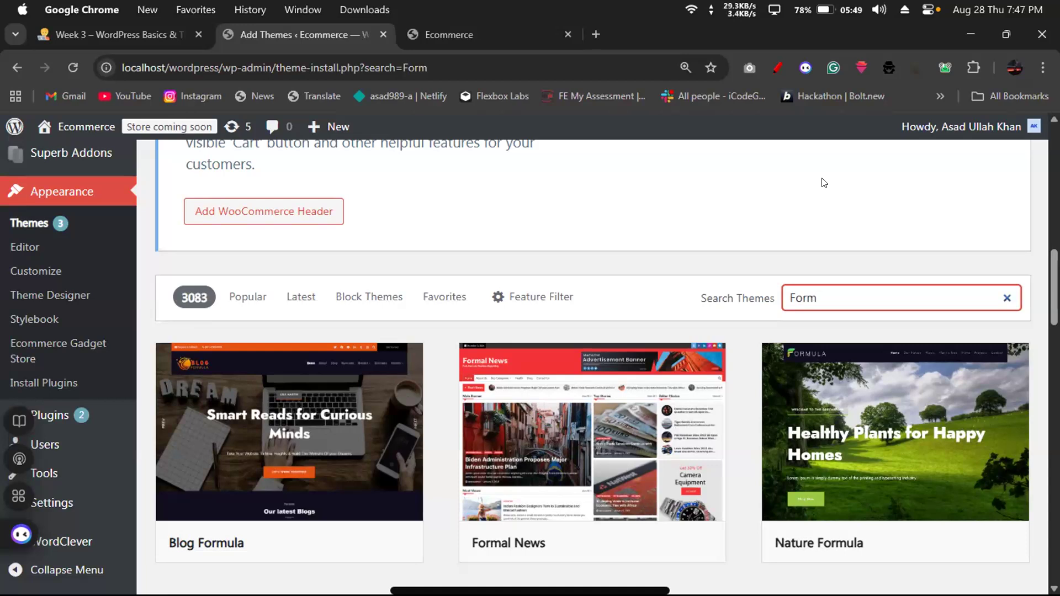
mouse_move(1, 104)
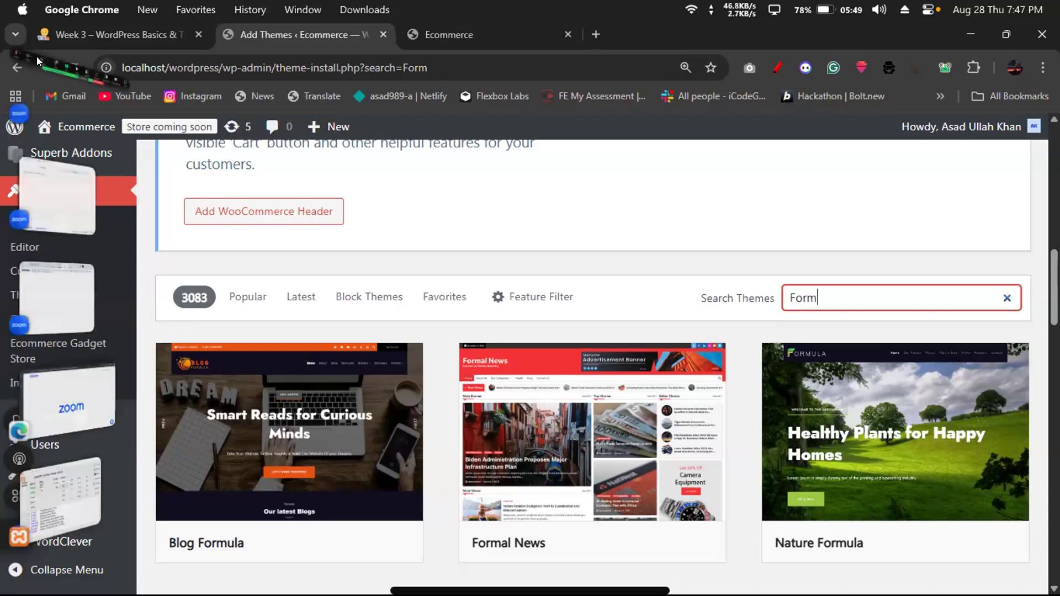